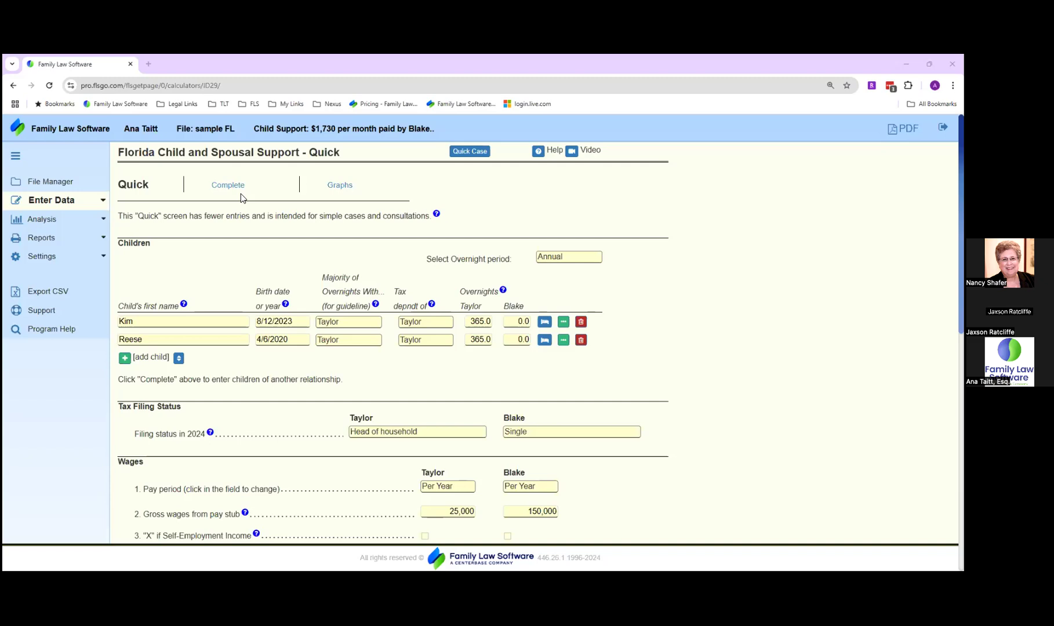
drag(116, 152, 245, 154)
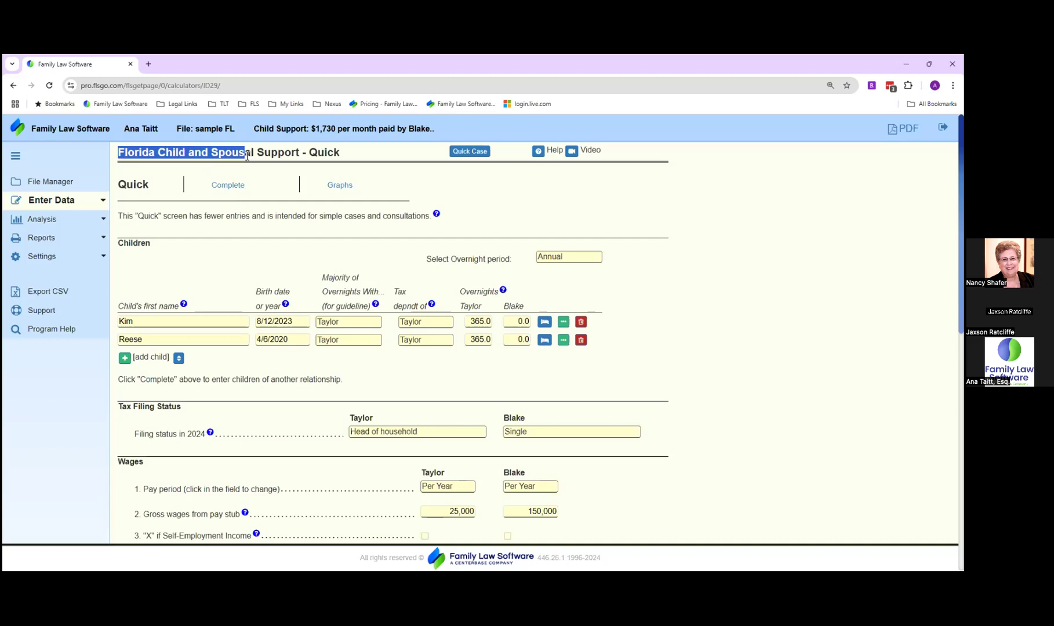
click(206, 256)
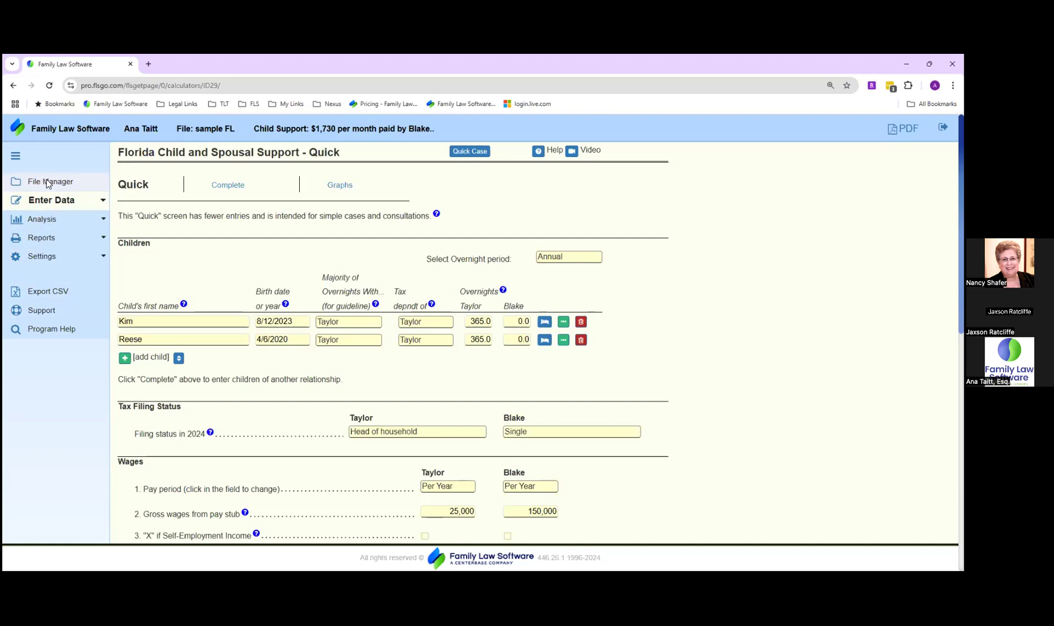
Step: Review the history and the available file actions of the sample FL case file in the file manager
click(48, 184)
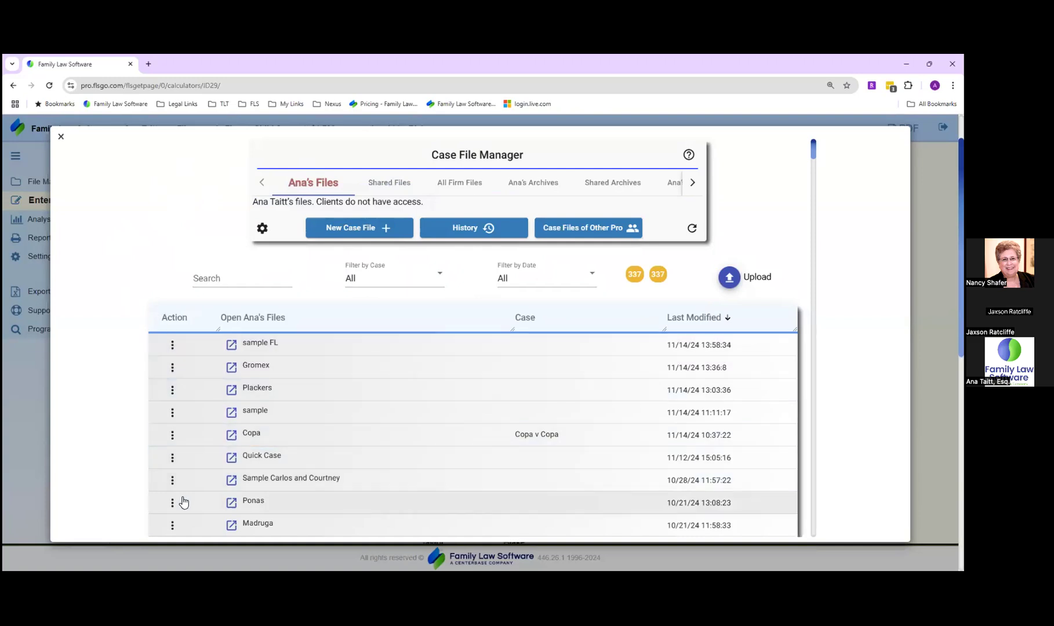
click(172, 346)
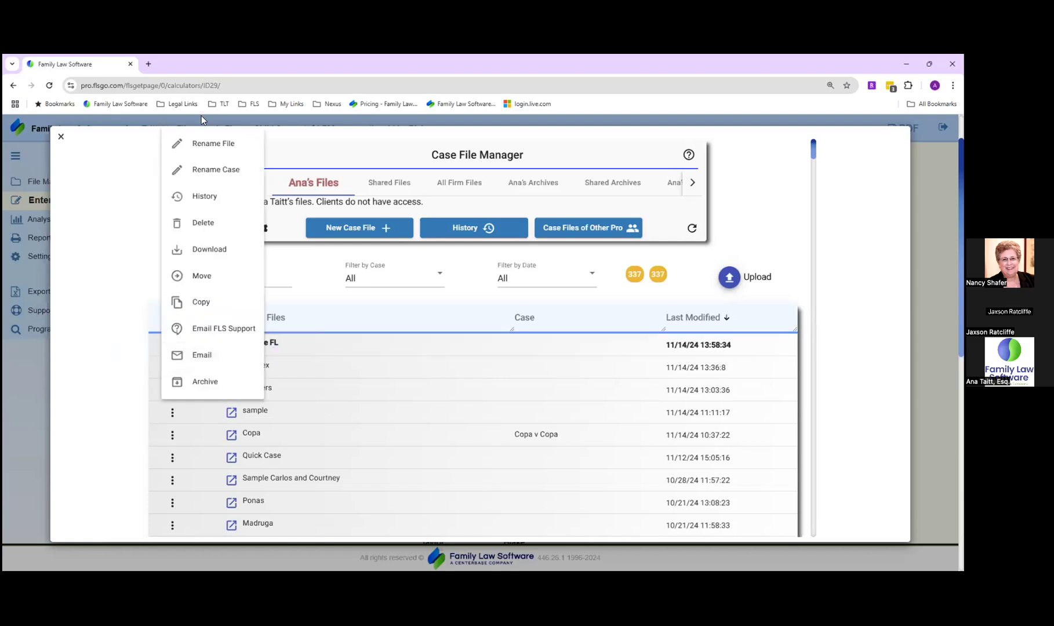
click(212, 201)
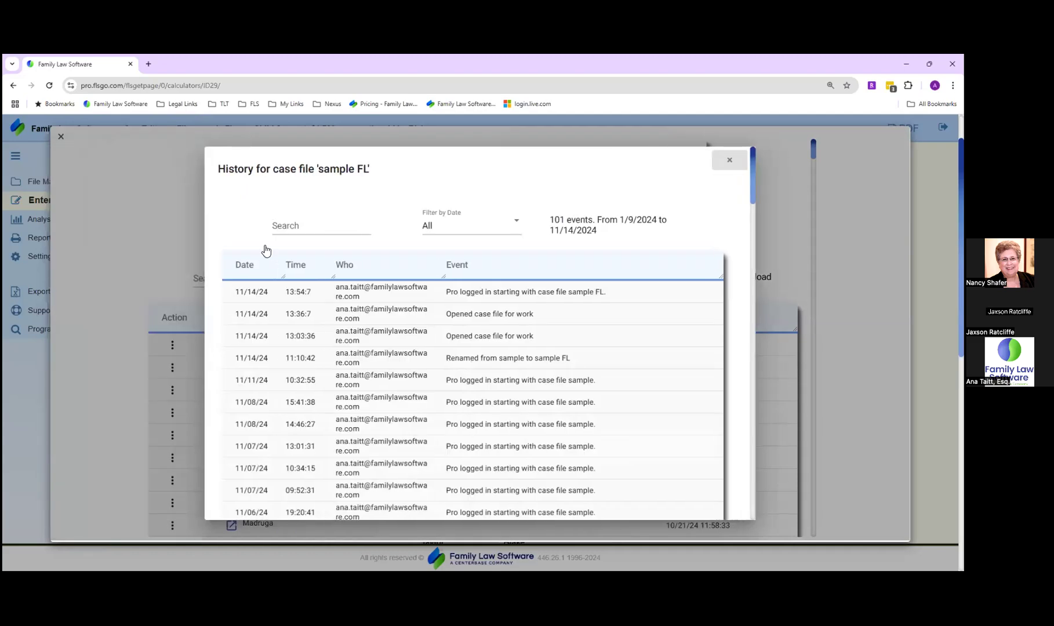
click(373, 297)
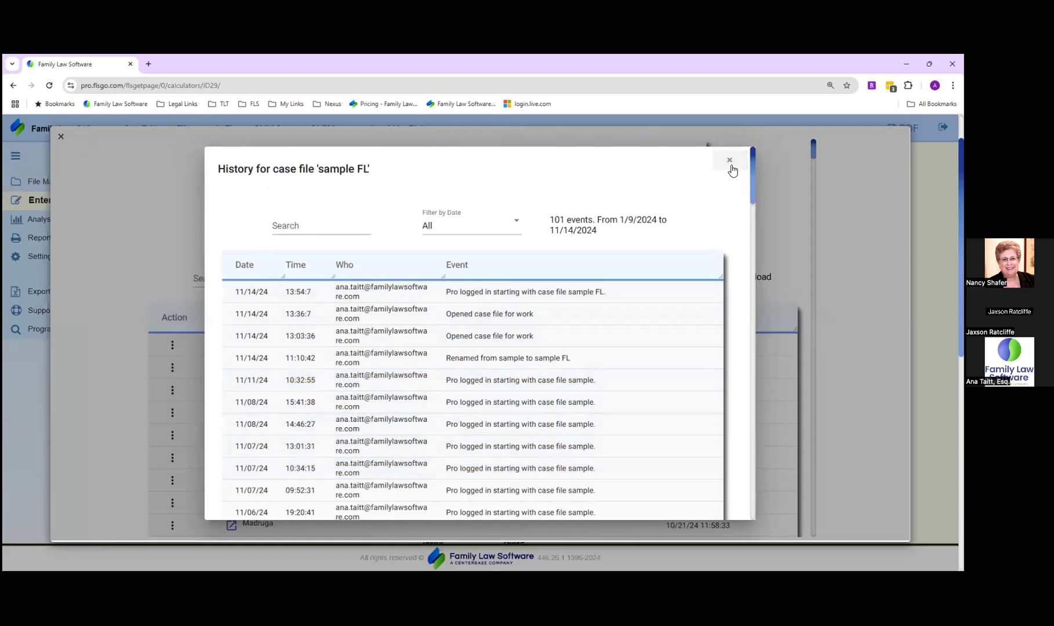
click(731, 162)
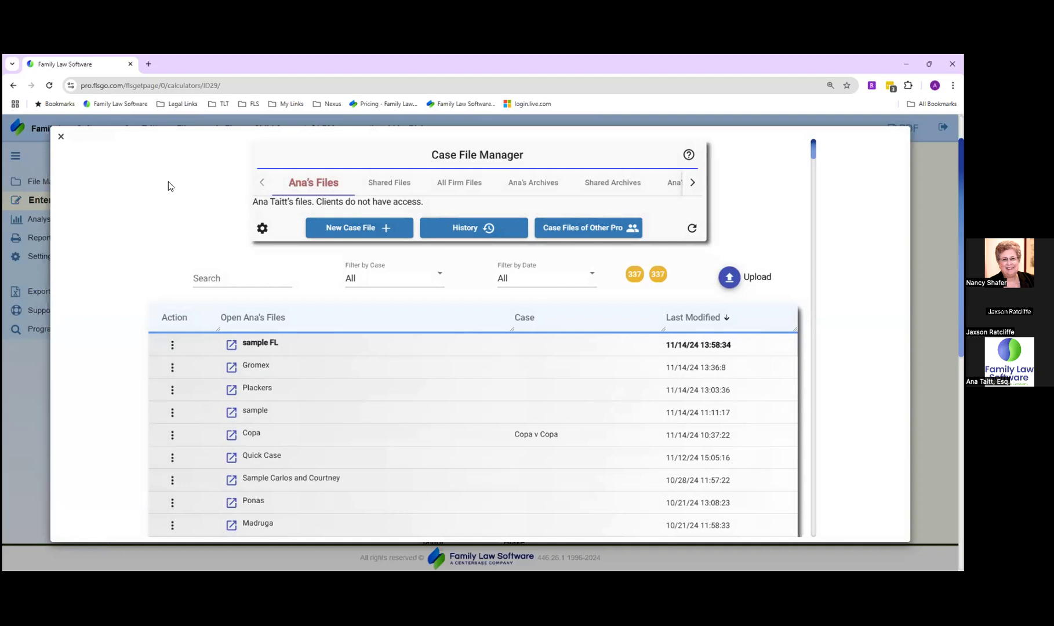
click(173, 345)
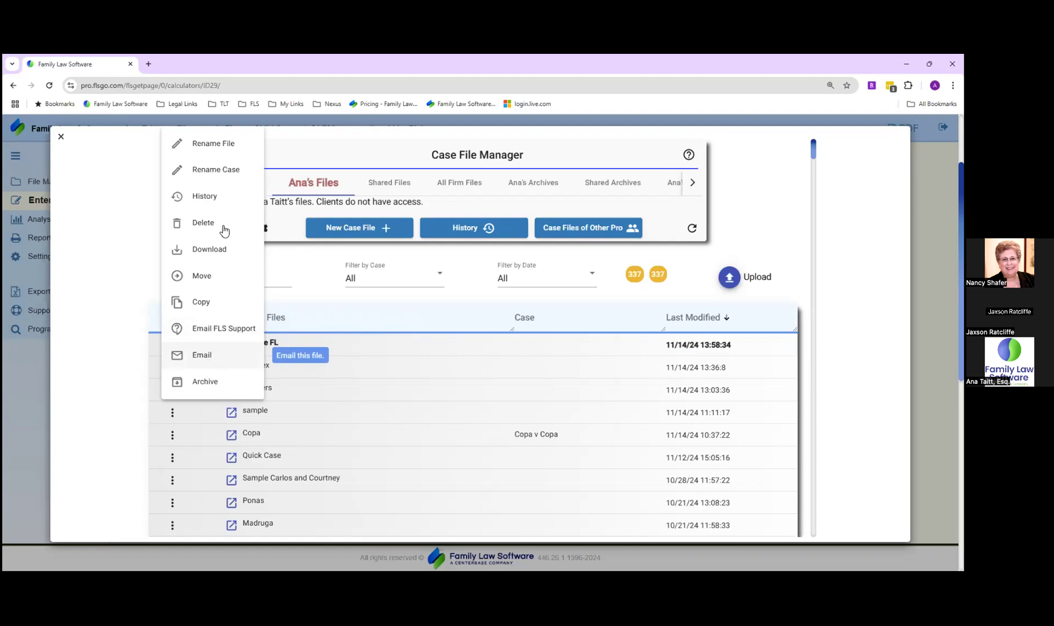
click(97, 260)
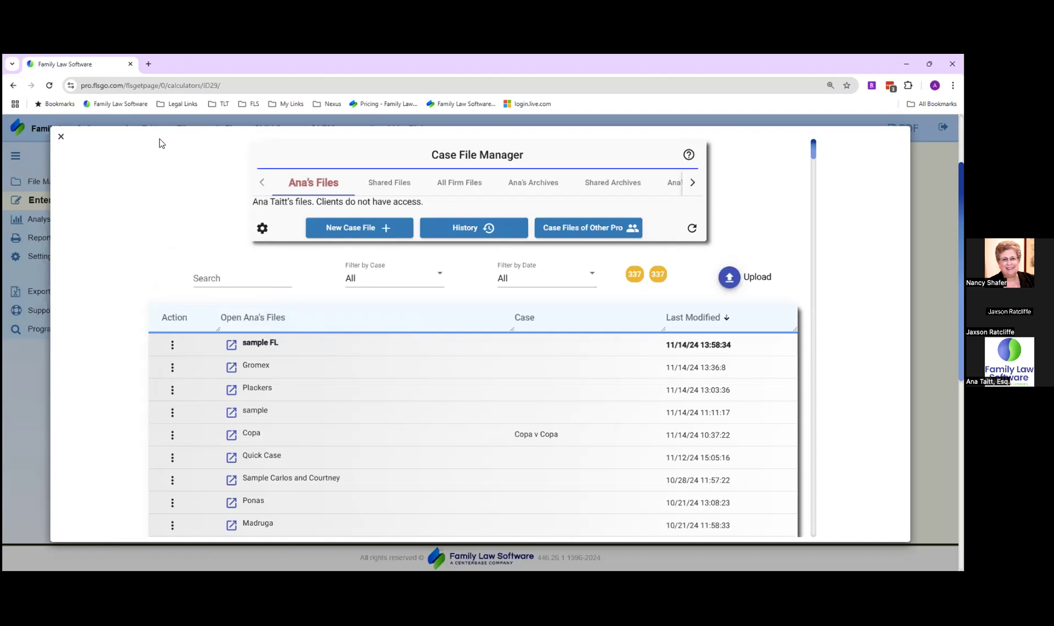
Step: Unlock the second client-shared case file and close the case file manager
click(398, 184)
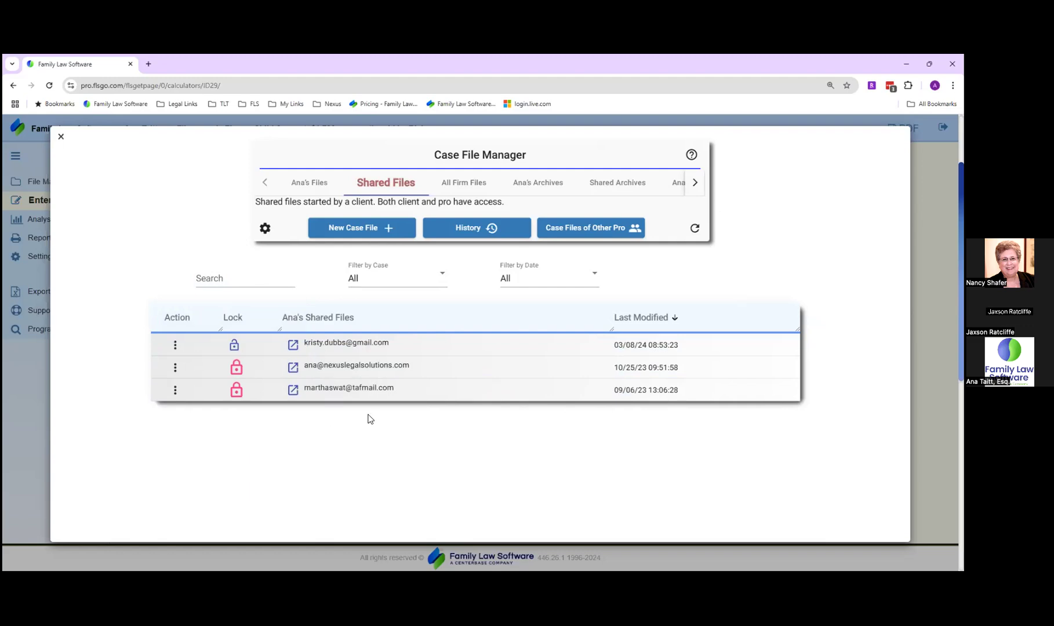
click(237, 367)
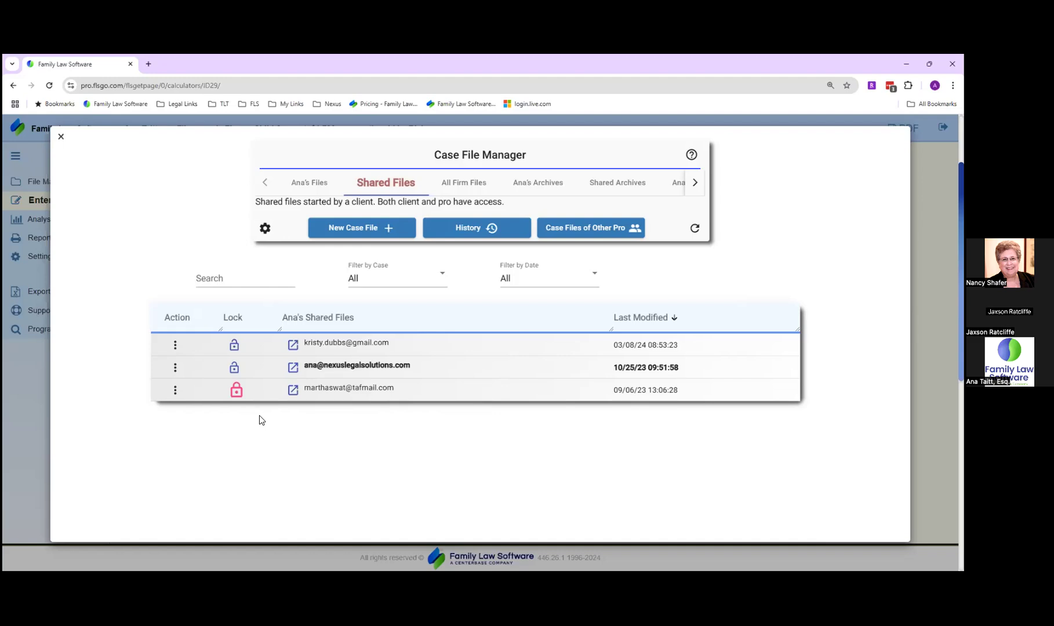
click(62, 138)
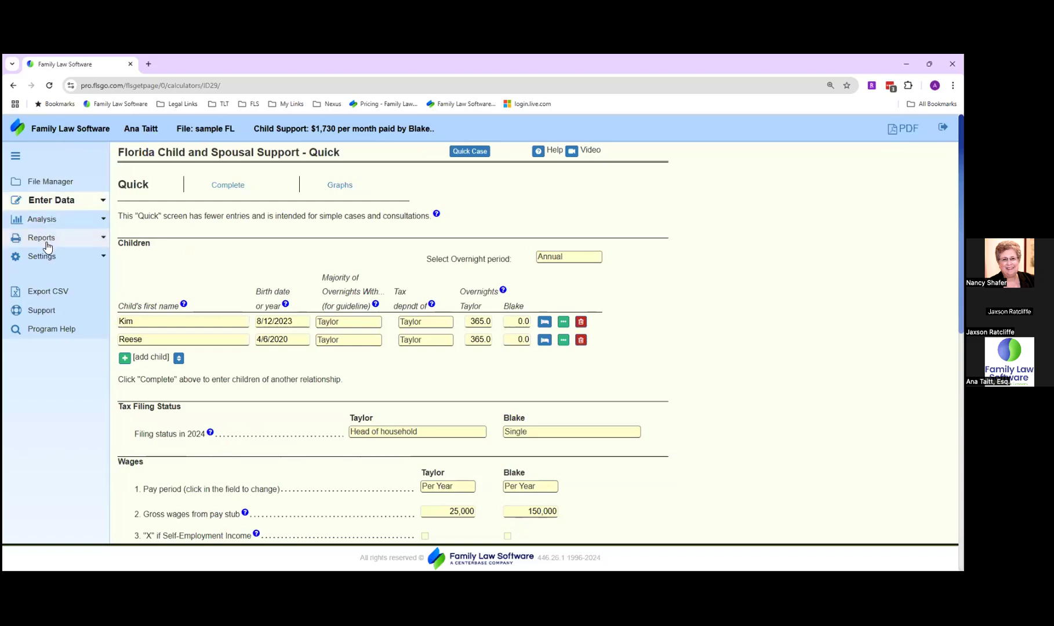
Step: Look over the settings options and the Support/Alimony entries in the data entry navigation
click(47, 260)
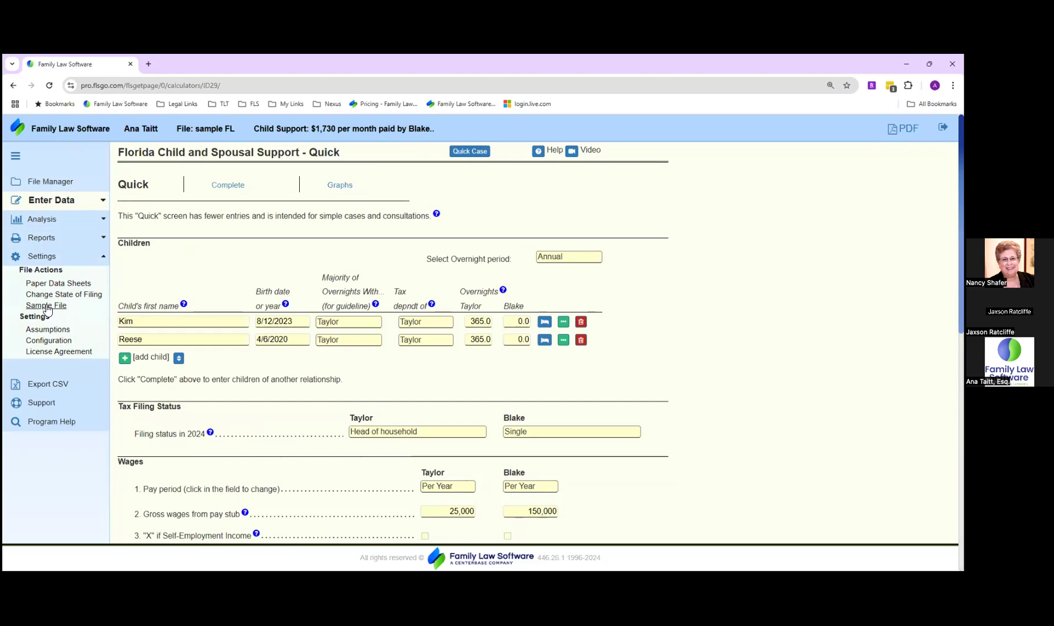
click(81, 256)
click(69, 201)
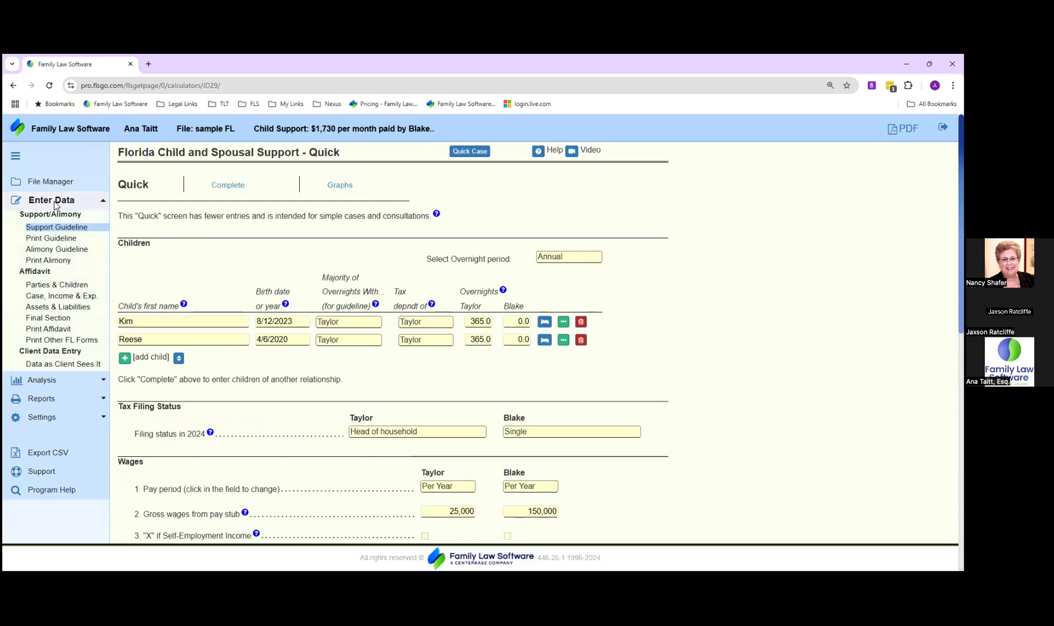
drag(13, 220, 82, 268)
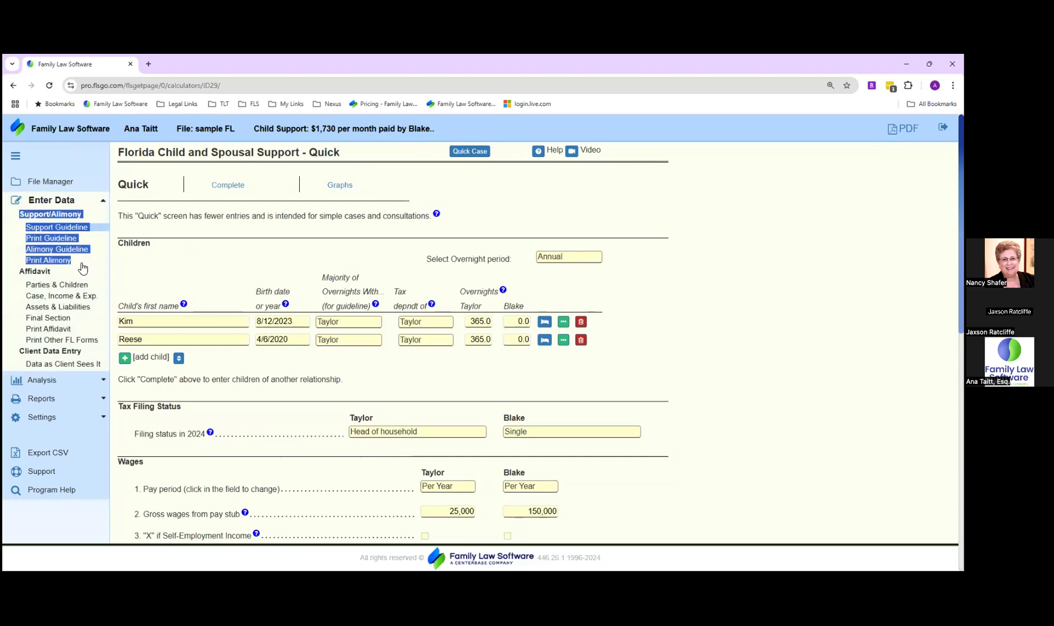
click(17, 234)
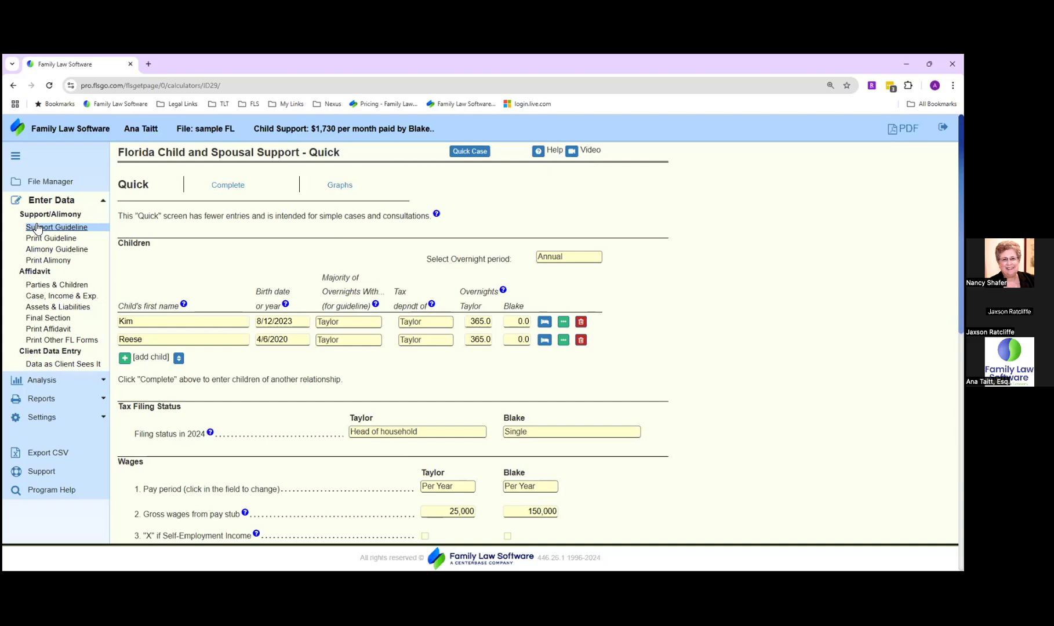
Step: Examine the Quick support screen's entries, from children to wages and other income, and the child support amount in the header
drag(119, 185, 160, 192)
drag(275, 216, 430, 222)
click(256, 263)
scroll(312, 398, down, 3)
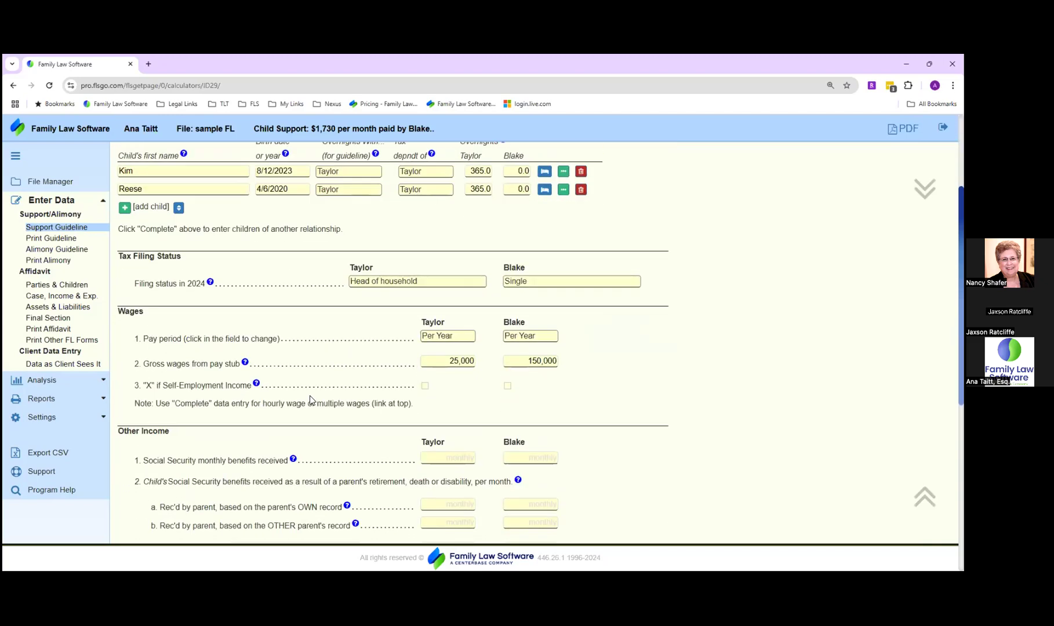
scroll(308, 388, down, 2)
scroll(308, 384, down, 2)
scroll(309, 389, up, 1)
scroll(308, 388, up, 6)
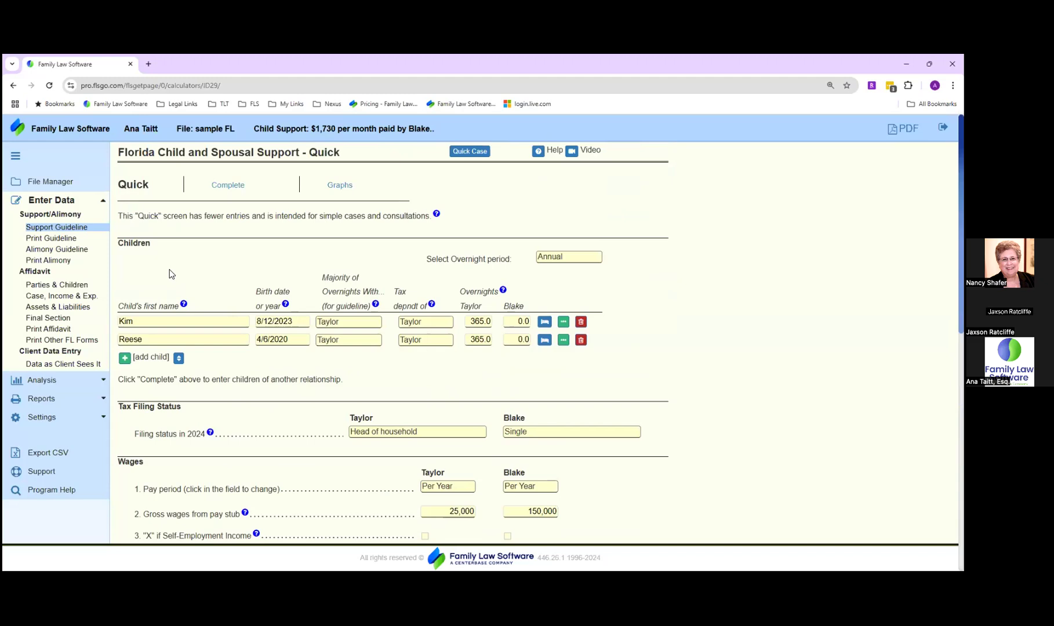
double_click(255, 128)
drag(288, 127, 435, 129)
click(357, 130)
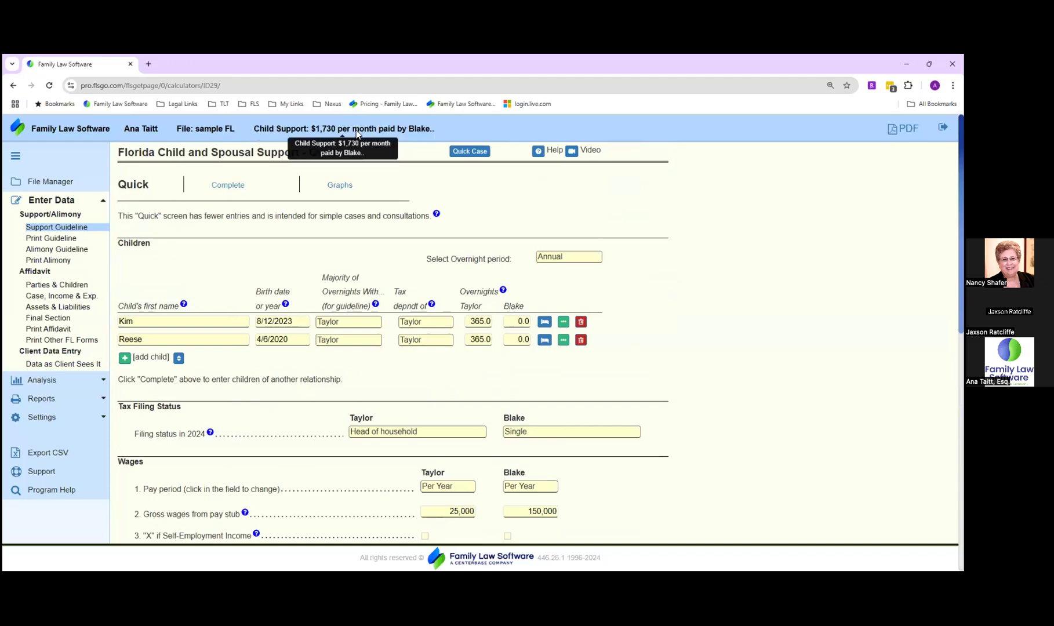
drag(309, 129, 343, 129)
click(434, 129)
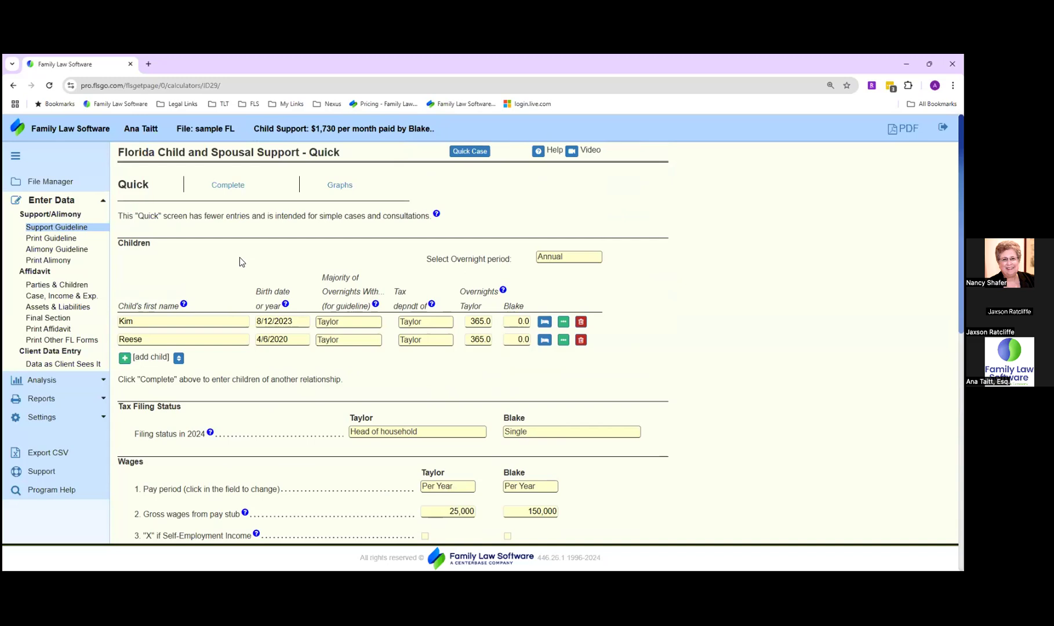
Step: Switch to the Complete support guideline and expand its Children section to show the custody calculation methods
click(231, 185)
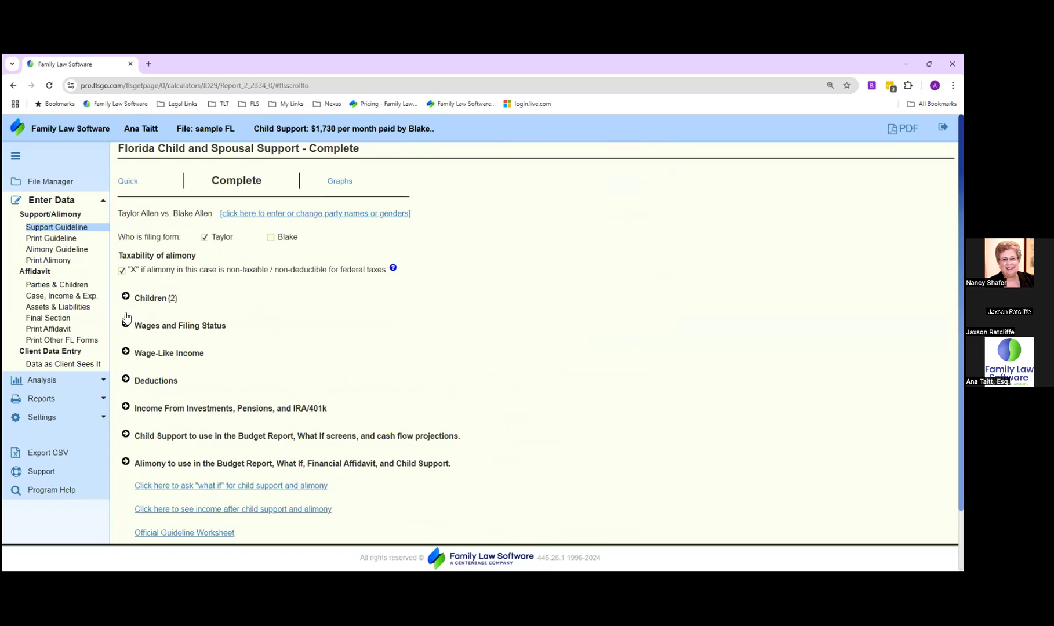
drag(300, 129, 370, 130)
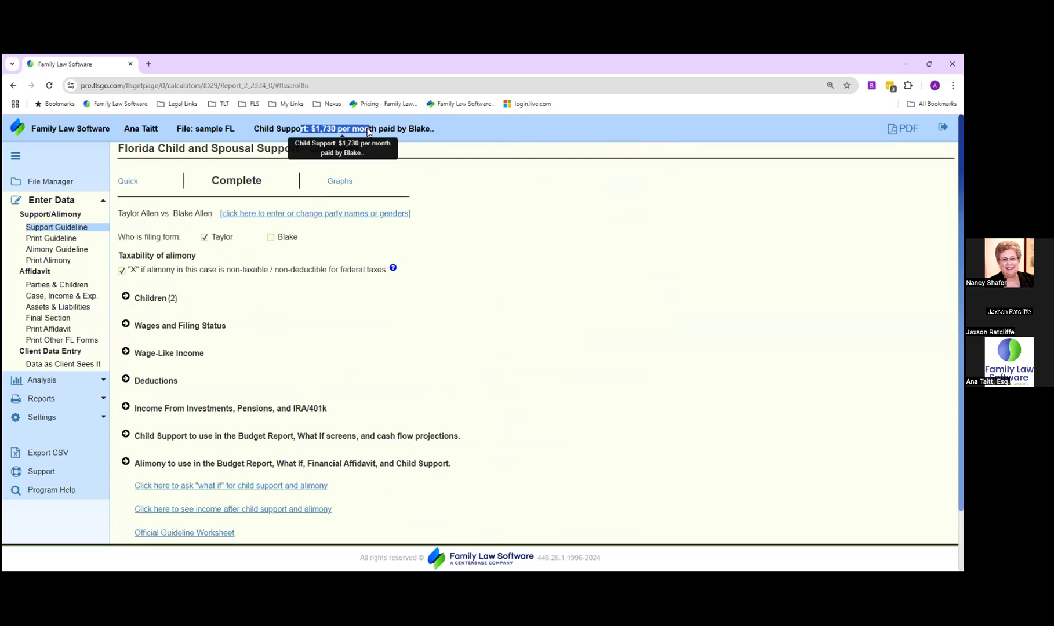
click(254, 291)
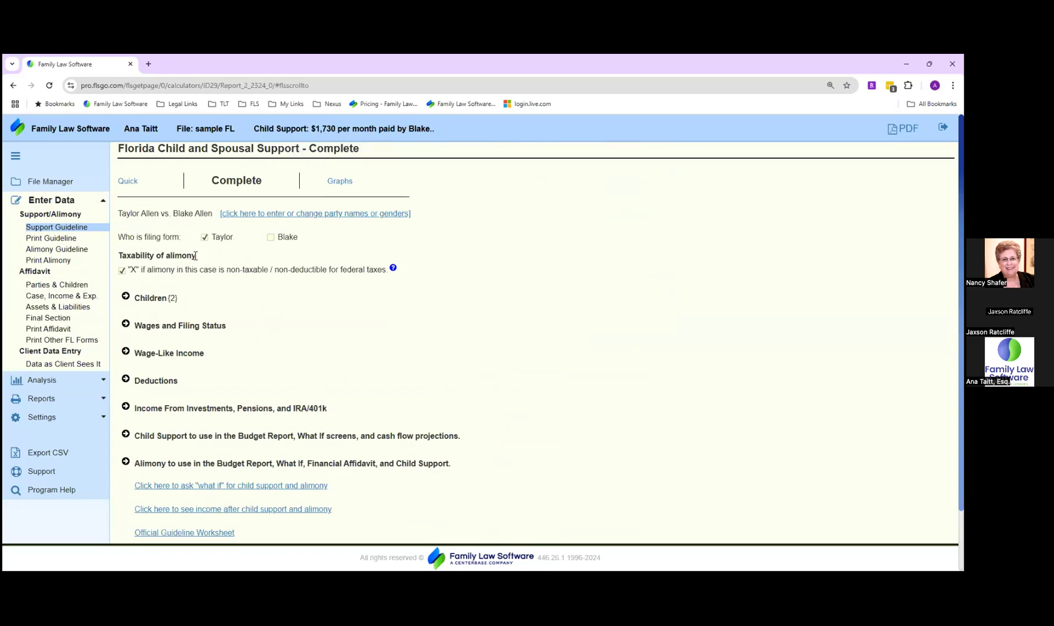
click(125, 297)
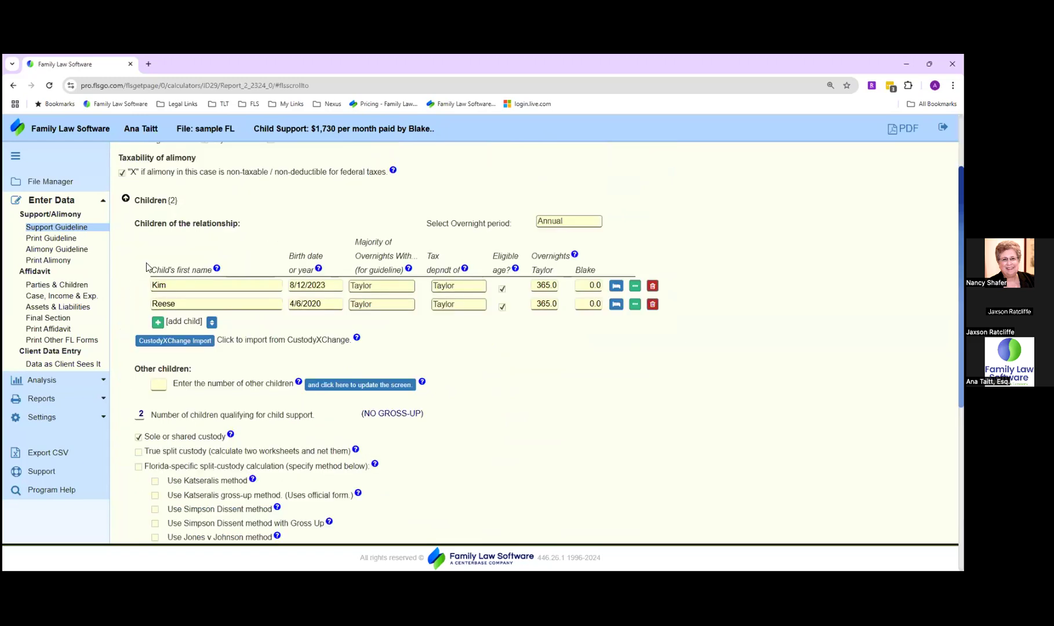
drag(151, 439, 235, 524)
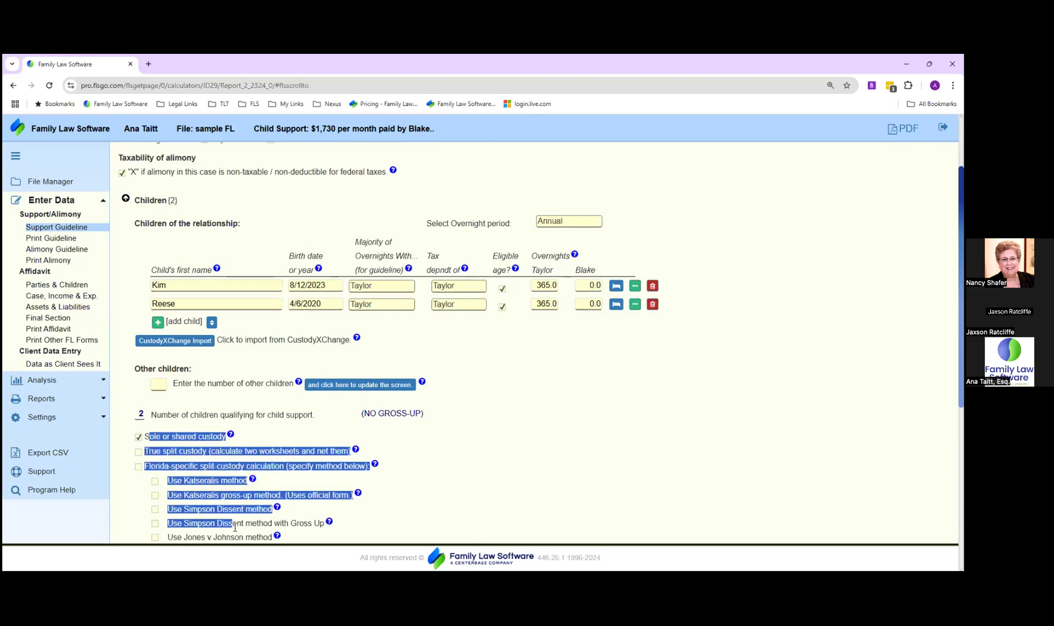
click(293, 482)
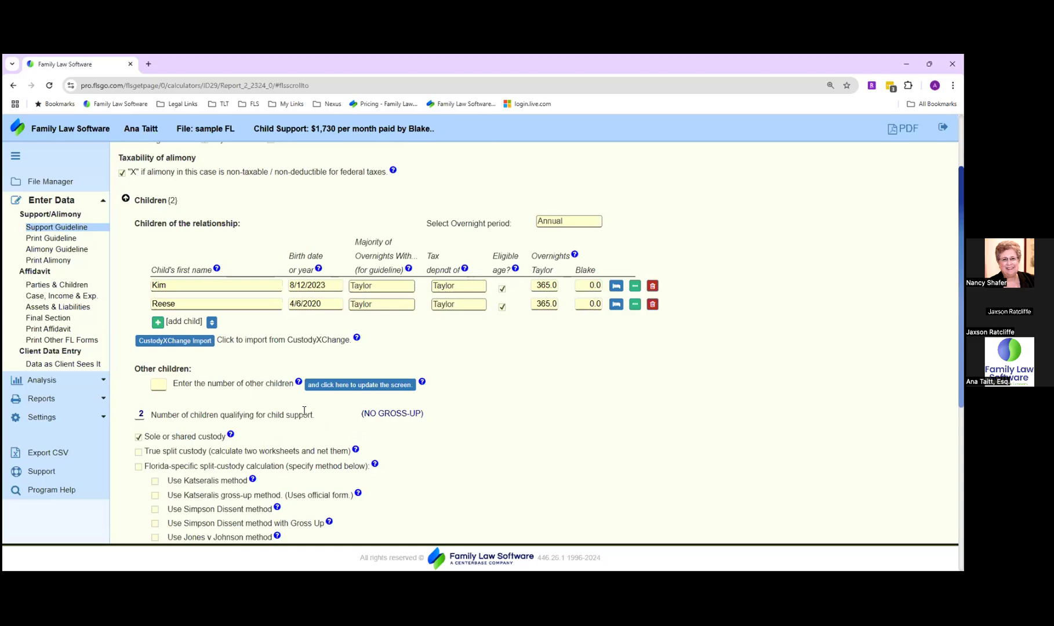
Step: Set the first parent's annual overnights to 280 for both children
drag(311, 129, 342, 129)
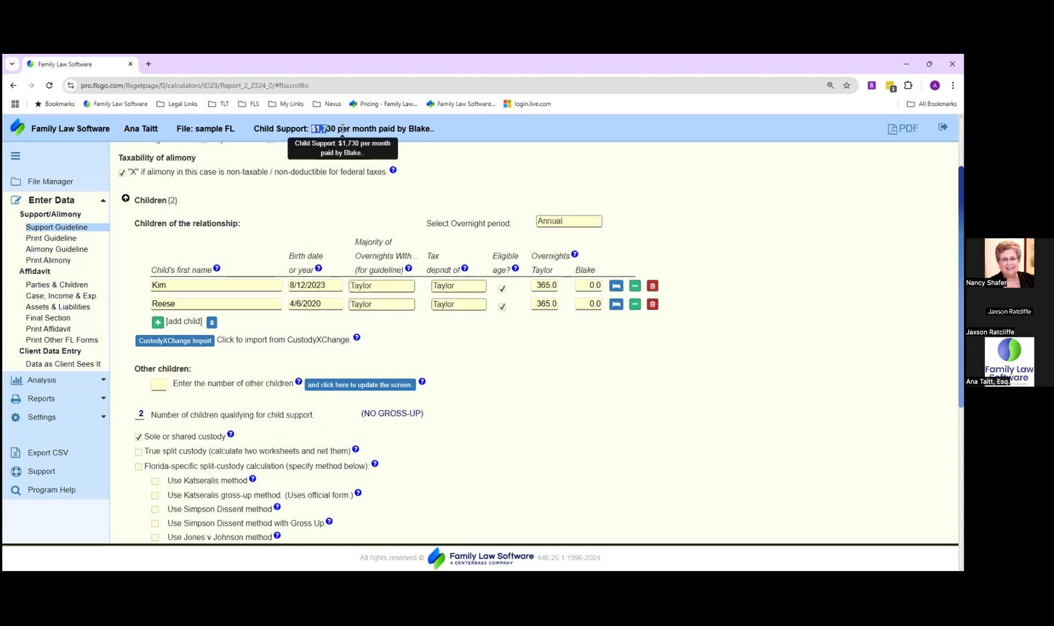
click(532, 348)
drag(532, 256, 564, 256)
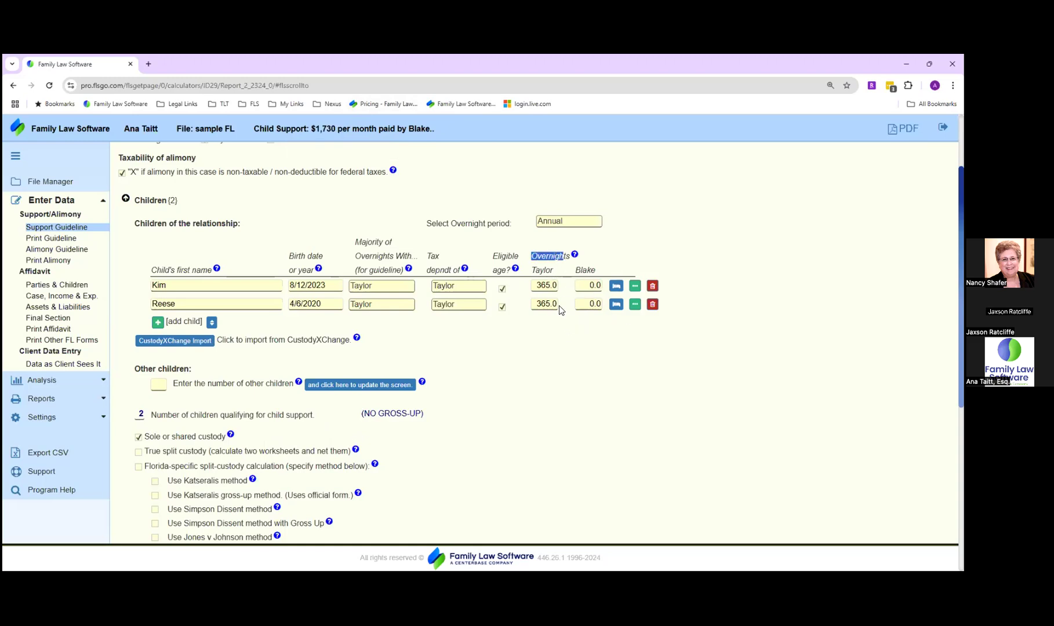
click(548, 285)
text(280)
key(Tab)
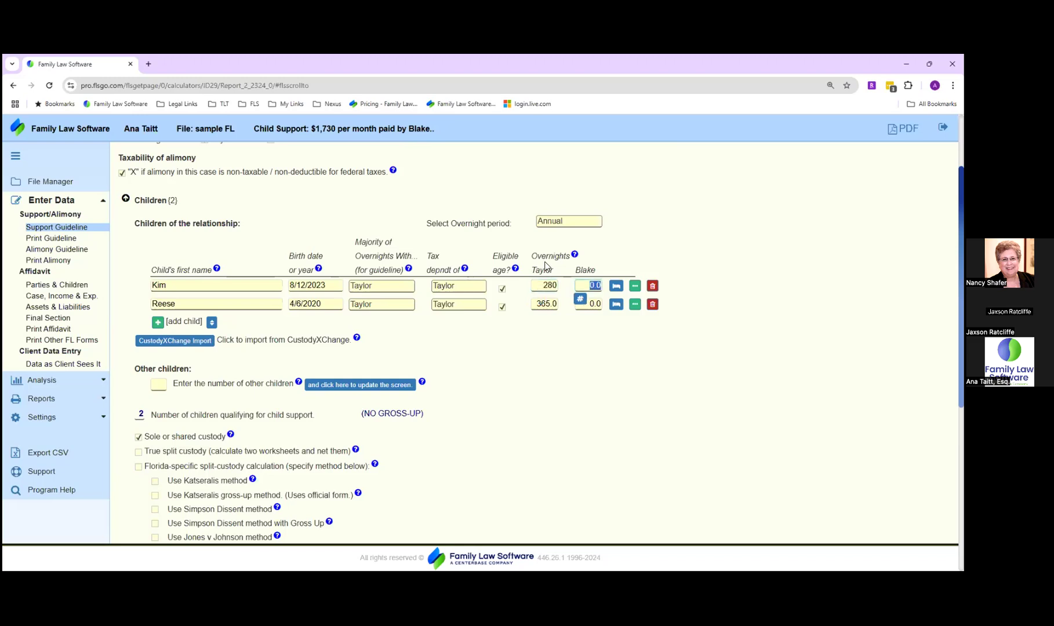
click(551, 304)
text(280)
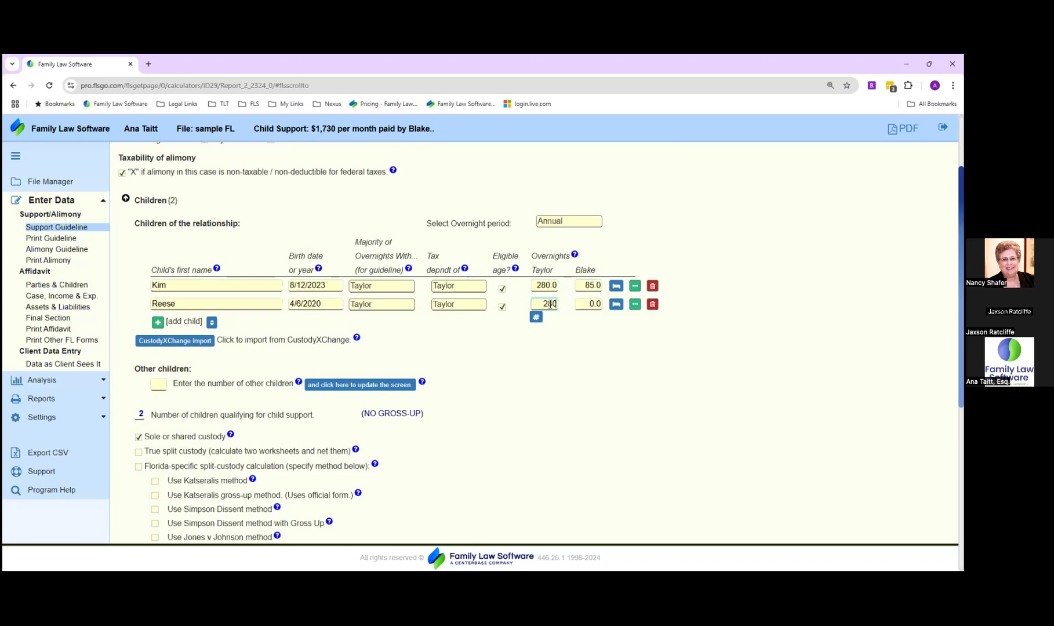
key(Tab)
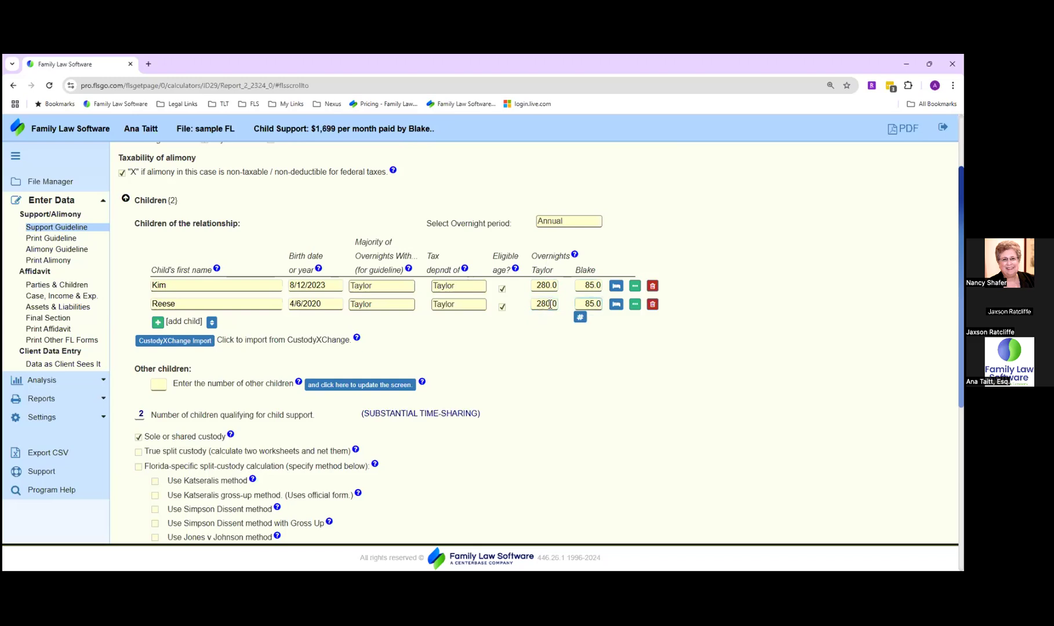
Step: Make the first child the tax dependent of the second parent and check the child support amount in the header
drag(312, 128, 343, 128)
click(483, 342)
double_click(370, 241)
drag(346, 243, 380, 250)
click(374, 323)
drag(427, 270, 453, 273)
click(467, 253)
click(475, 283)
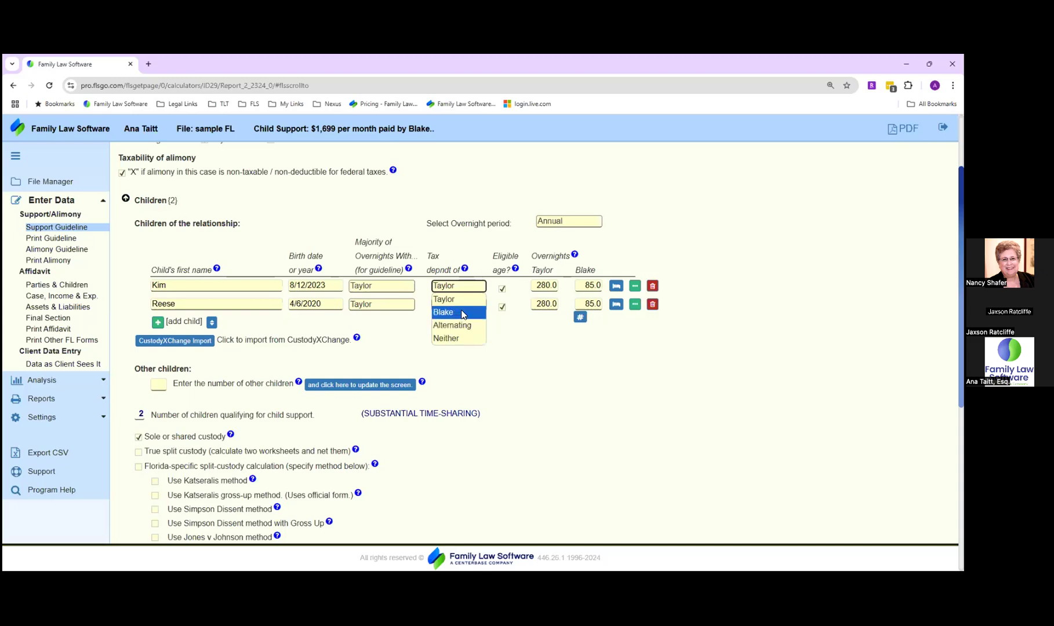
click(463, 314)
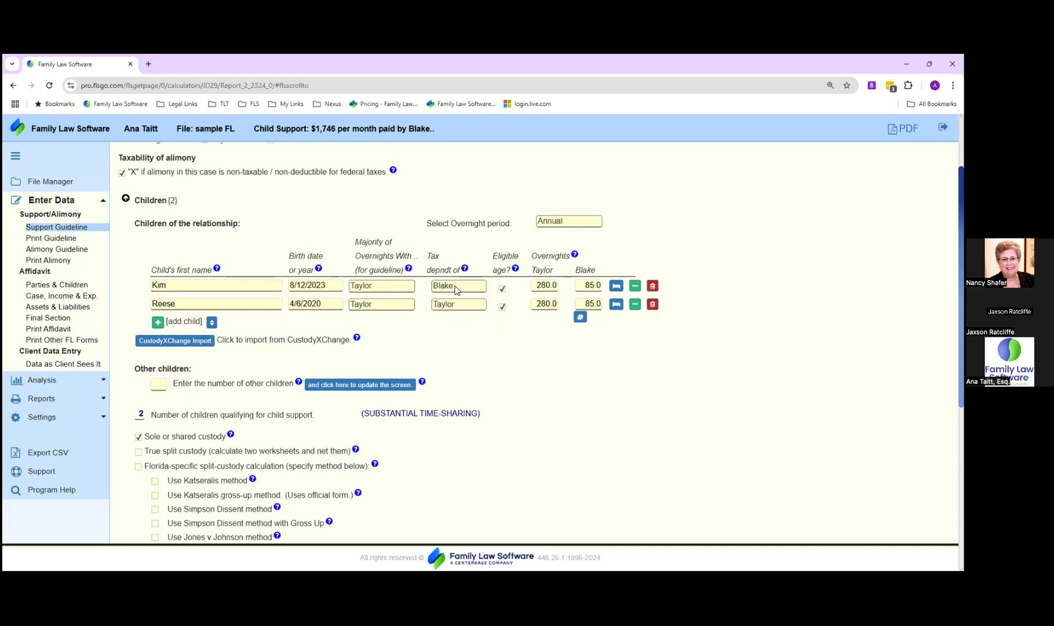
drag(308, 128, 376, 139)
click(310, 133)
Step: Make the first child the tax dependent of the first parent and review the dependent options for the second child, leaving that choice unchanged
click(462, 307)
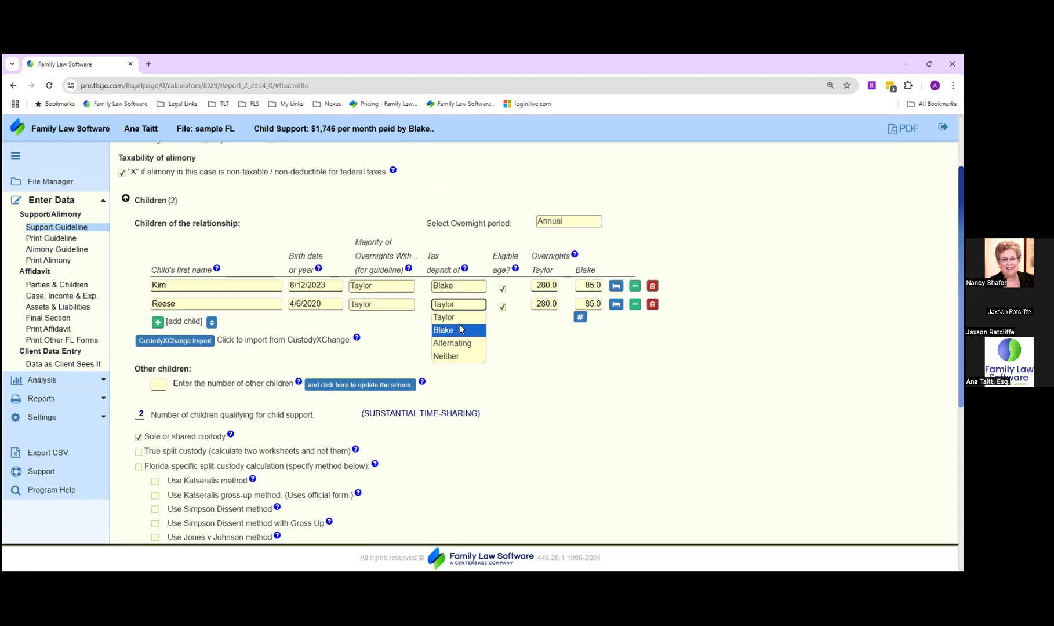
click(459, 320)
click(456, 285)
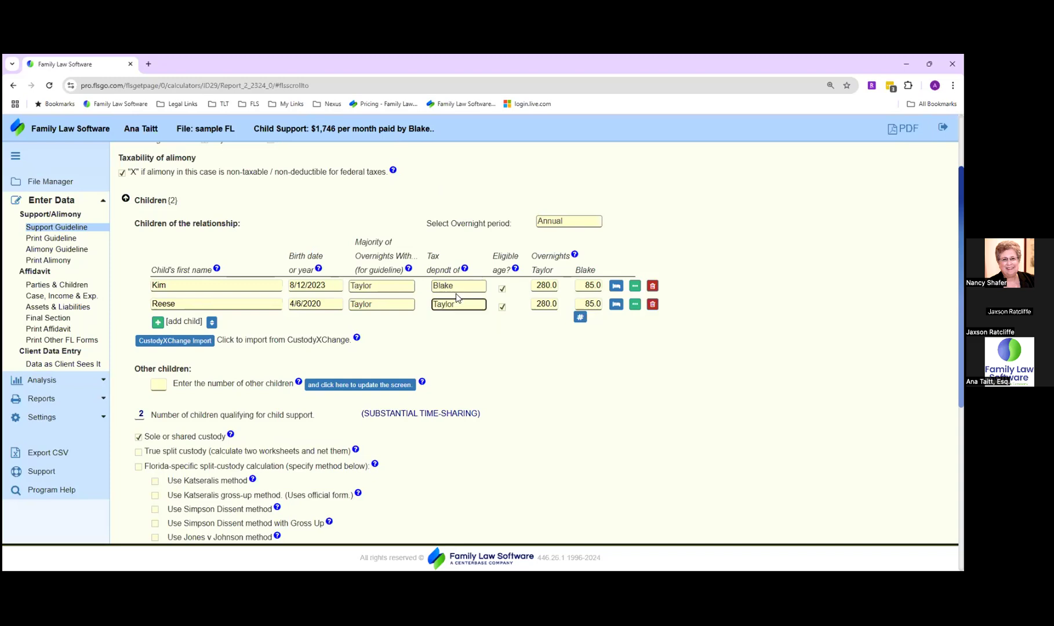
click(457, 299)
click(459, 308)
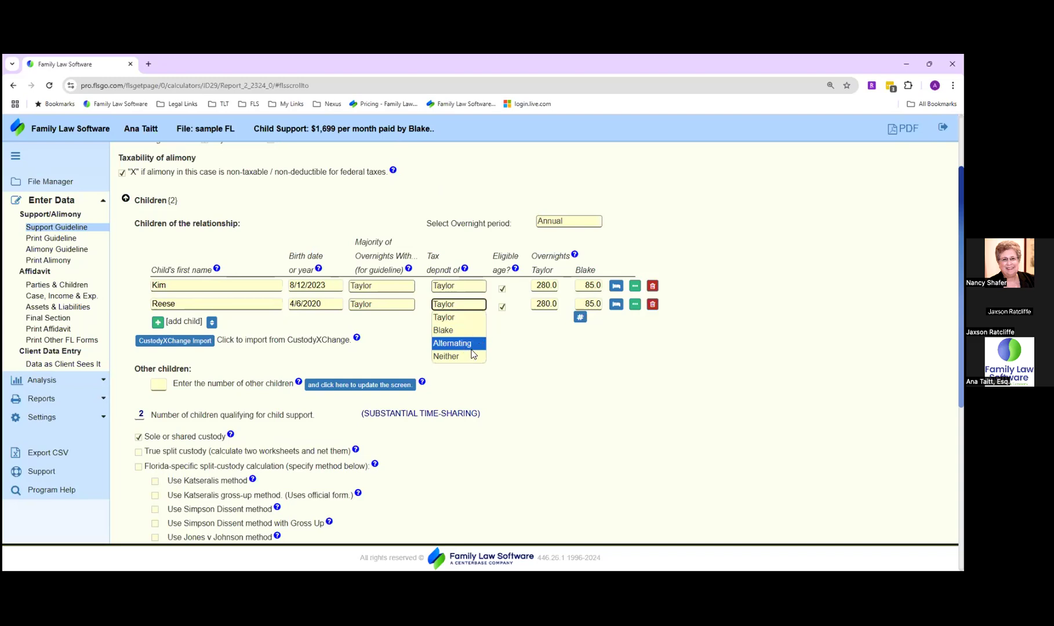
click(508, 346)
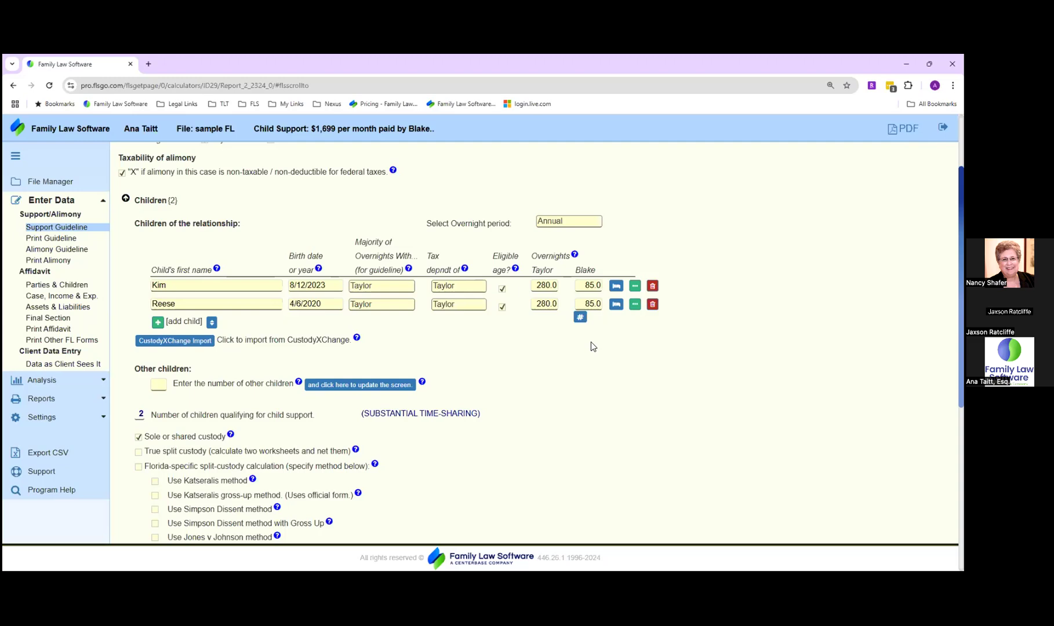
Step: Open the overnights calculator from the children's rows, review its entry methods and accept 0 overnights with the non-custodial parent for the first child
scroll(592, 346, up, 1)
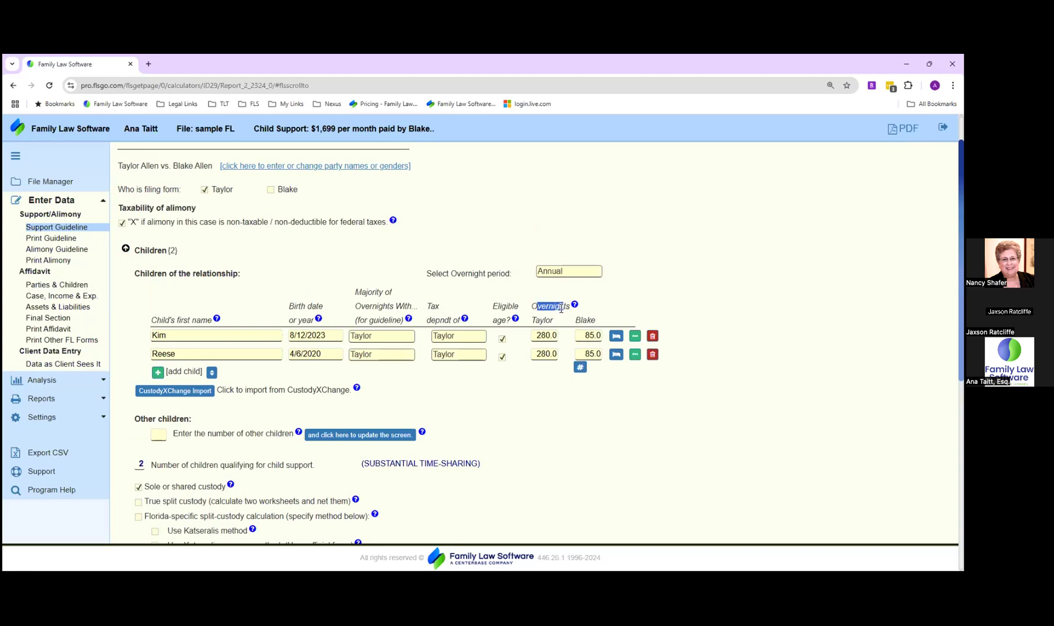
drag(531, 308, 568, 304)
click(671, 414)
click(616, 354)
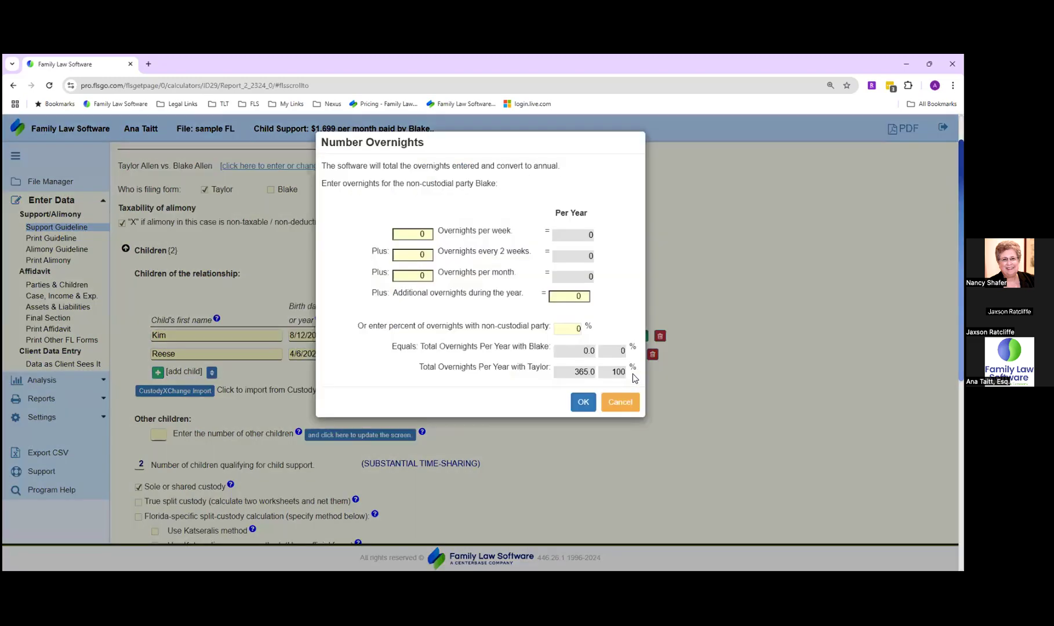
drag(357, 326, 557, 326)
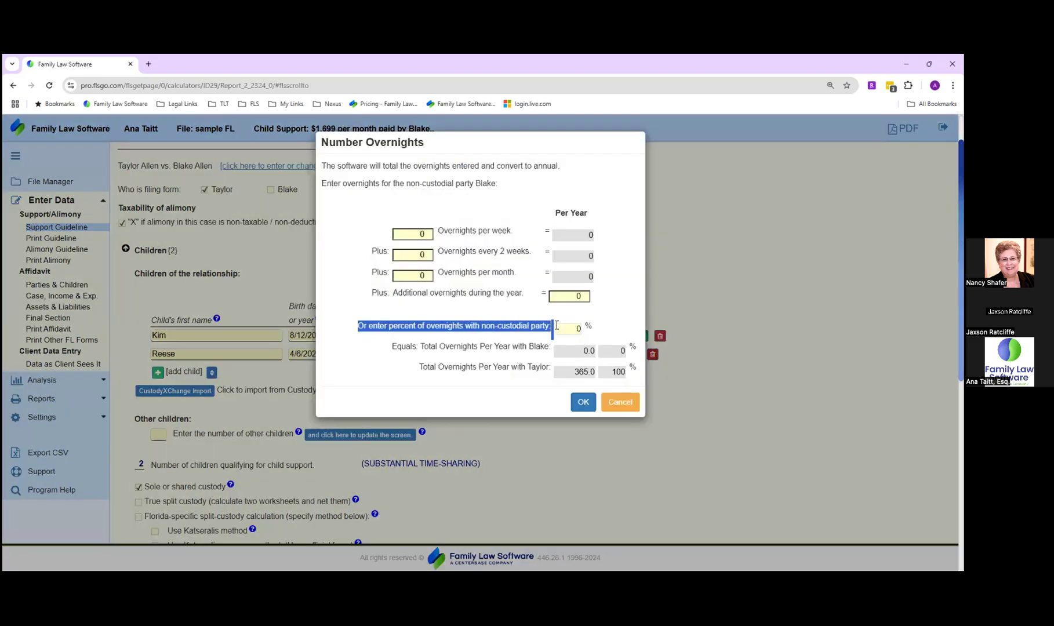
click(485, 299)
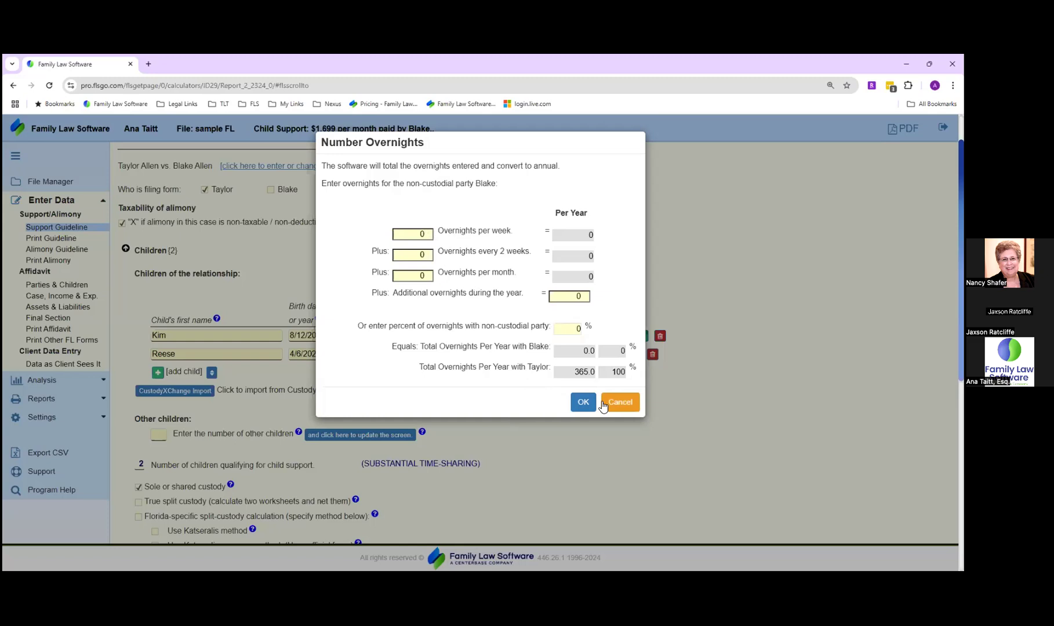
click(583, 402)
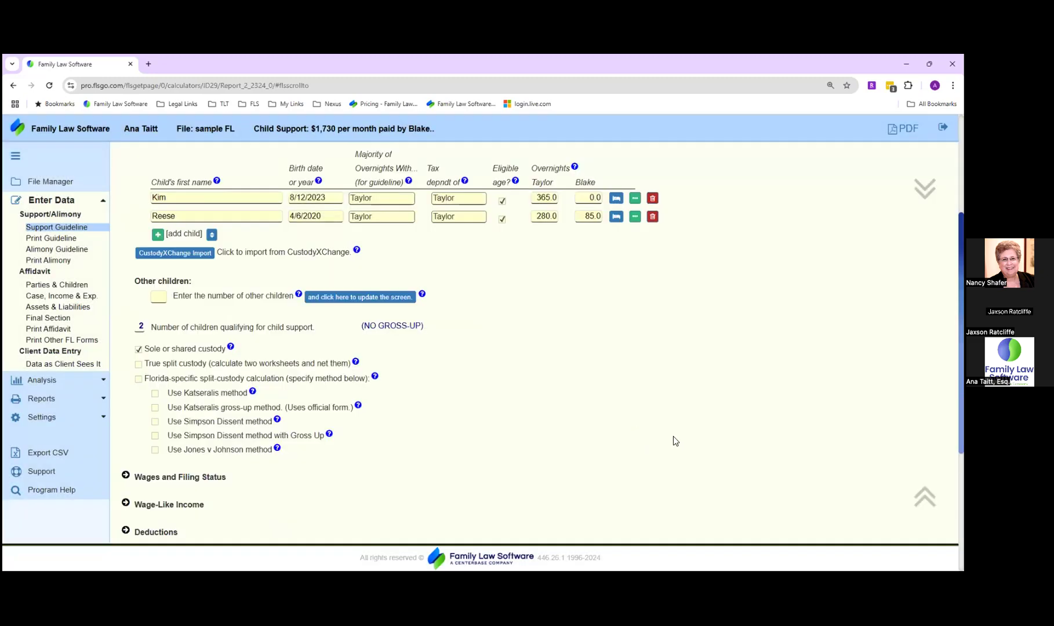
Step: Collapse the Children section and expand the Wages and Filing Status section
scroll(586, 420, up, 3)
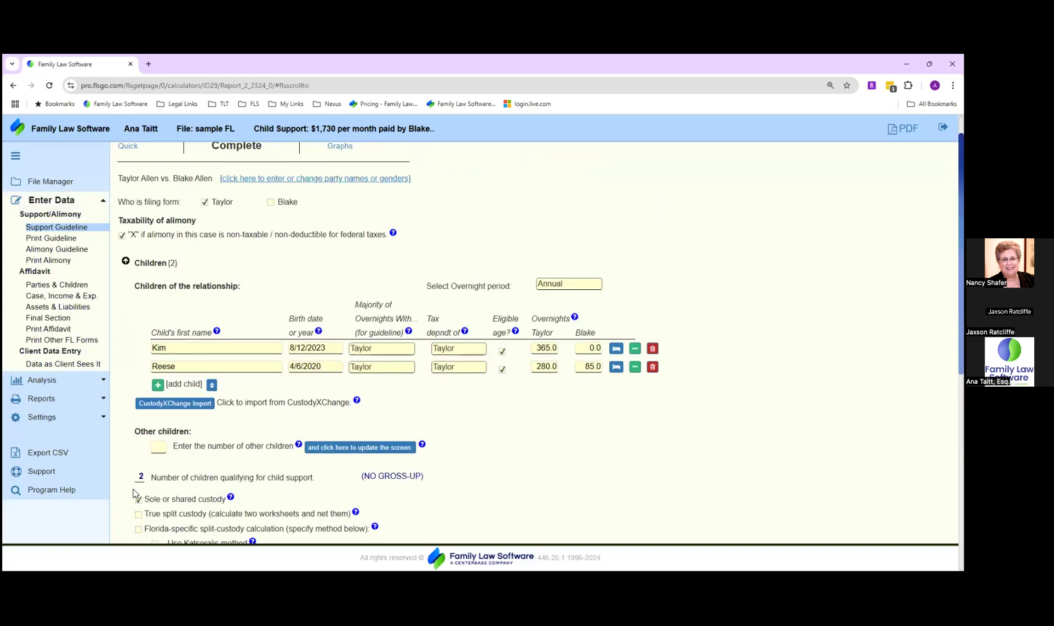
click(127, 264)
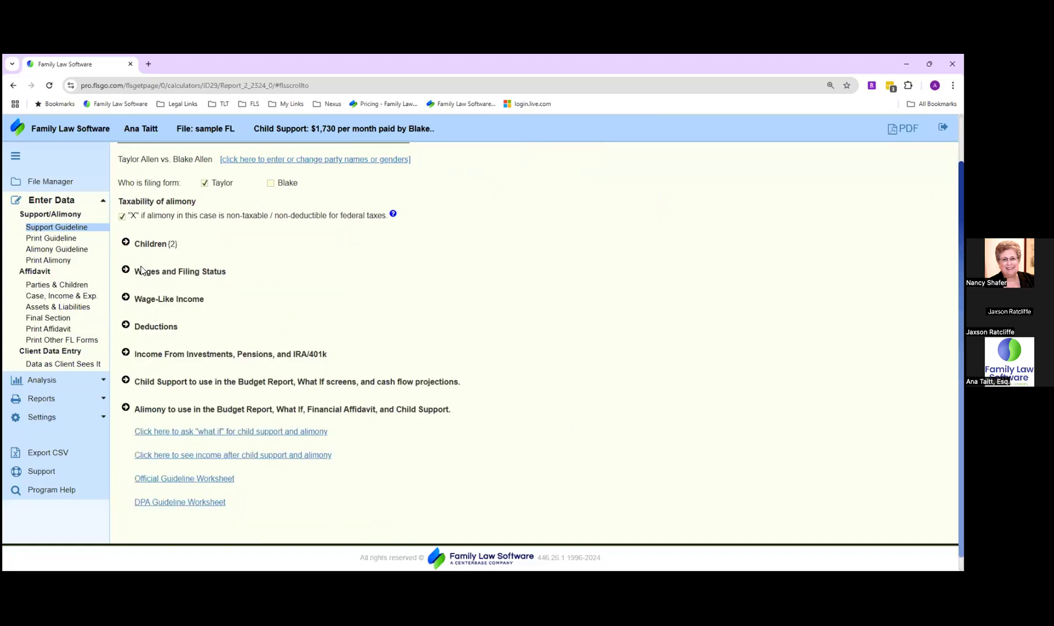
drag(135, 272, 226, 273)
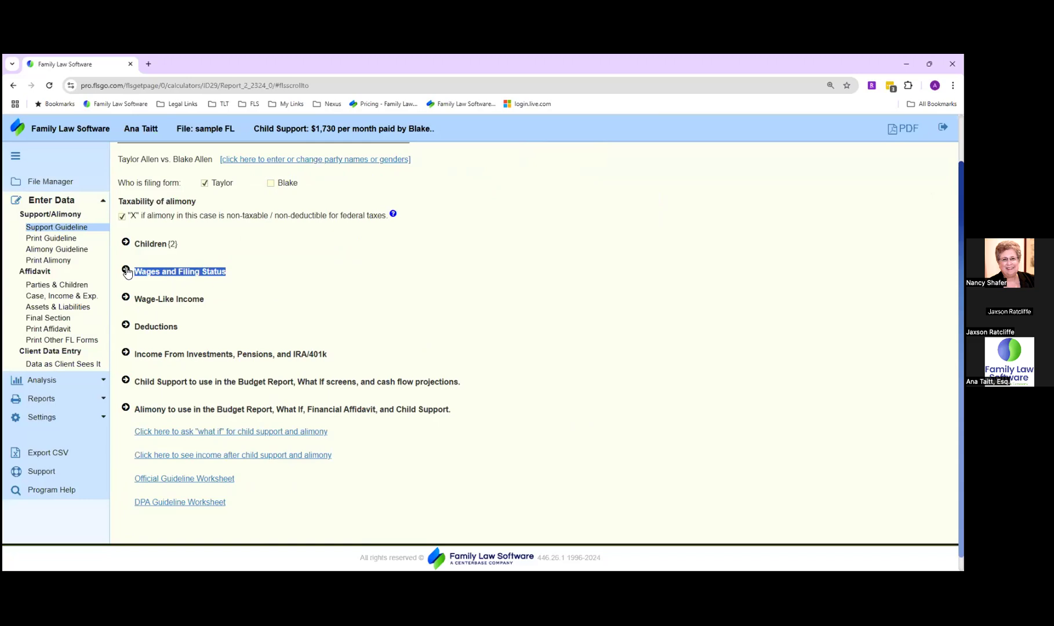
click(126, 271)
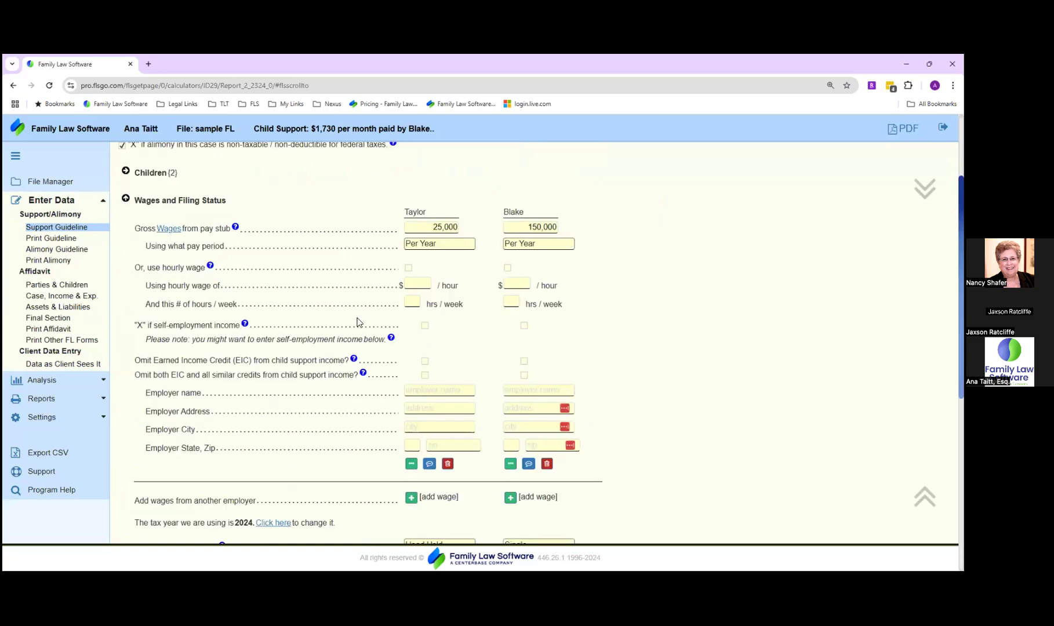
Step: Examine both parents' gross wages, pay period and employer entries in the Wages and Filing Status section
scroll(358, 323, up, 2)
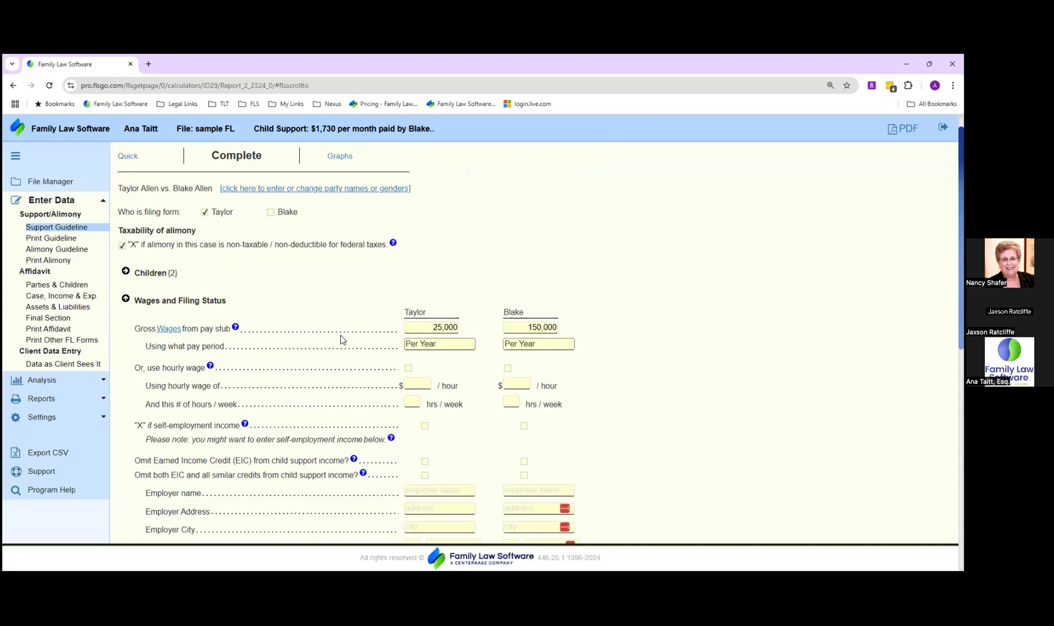
scroll(345, 339, down, 2)
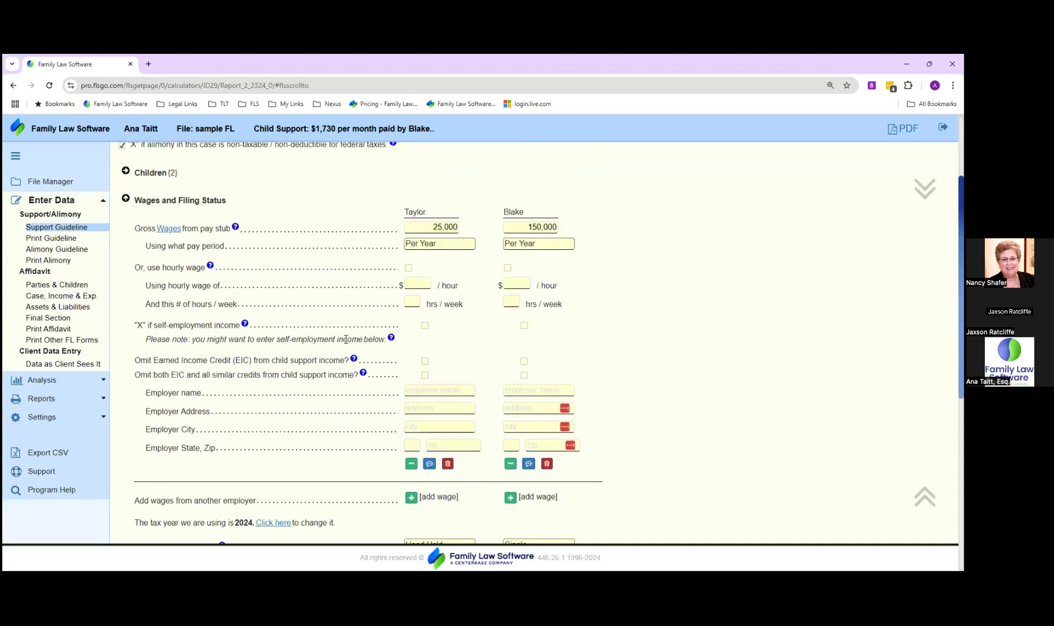
drag(400, 213, 434, 214)
drag(501, 212, 524, 213)
click(432, 228)
click(551, 228)
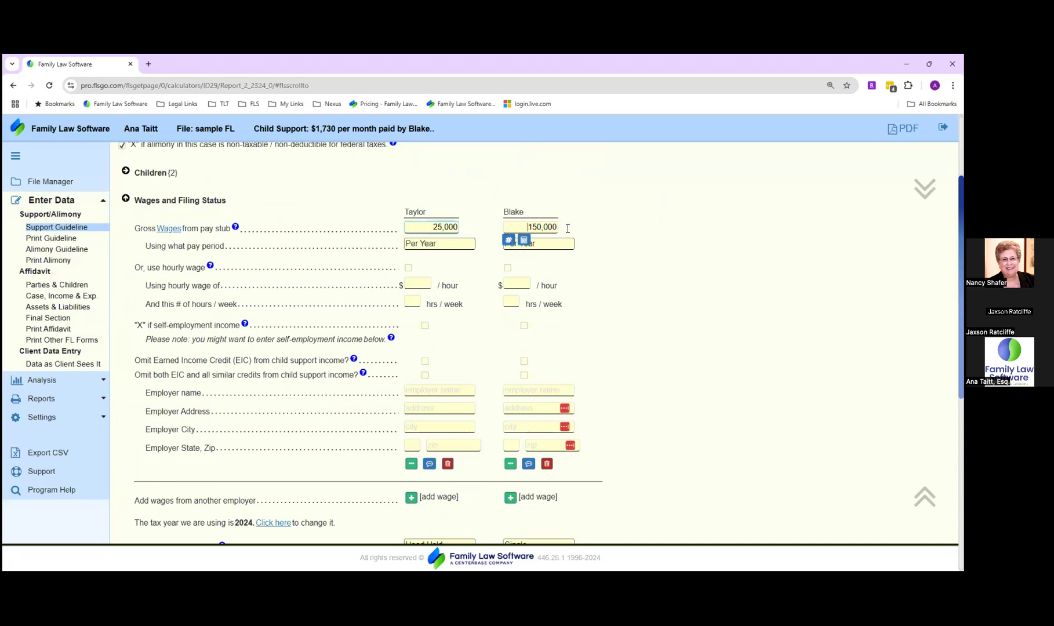
click(672, 352)
scroll(671, 352, down, 1)
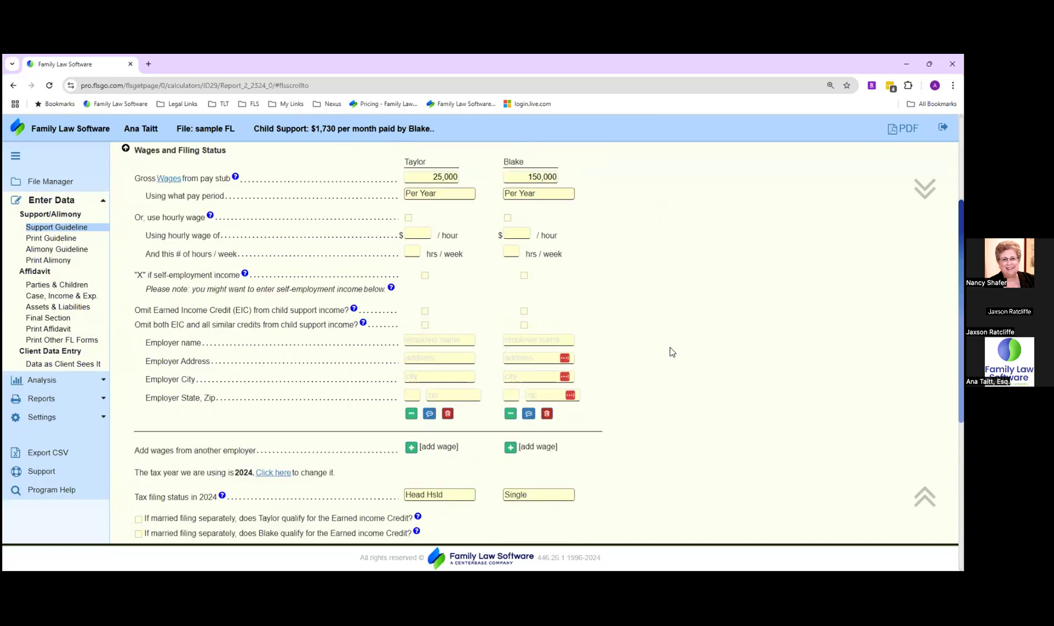
Step: Examine the 2024 tax filing status row and review the second parent's status options, keeping Single selected
drag(135, 496, 609, 496)
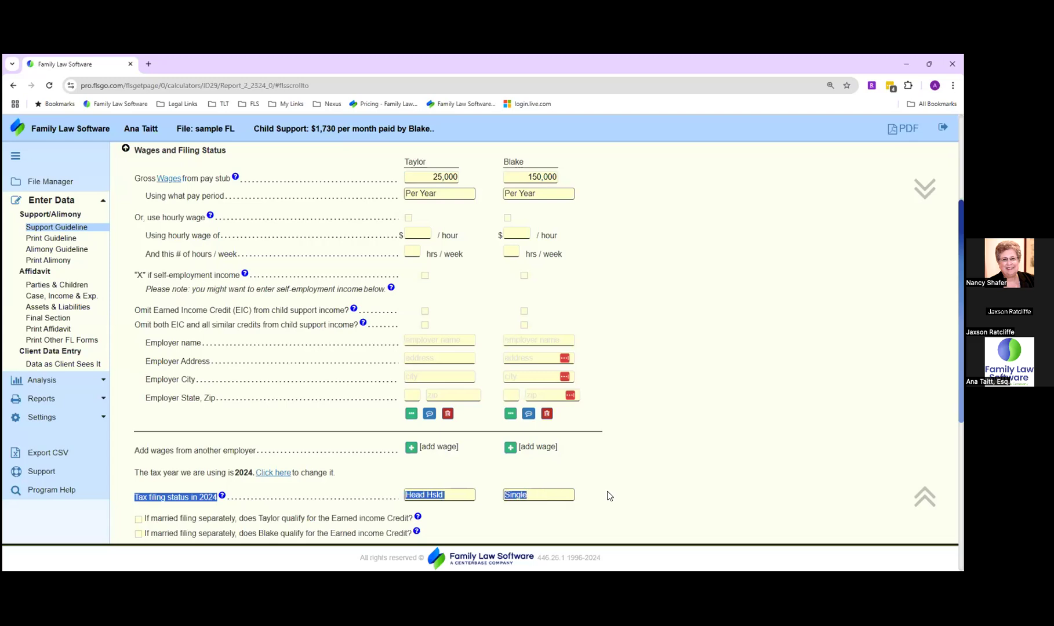
click(609, 496)
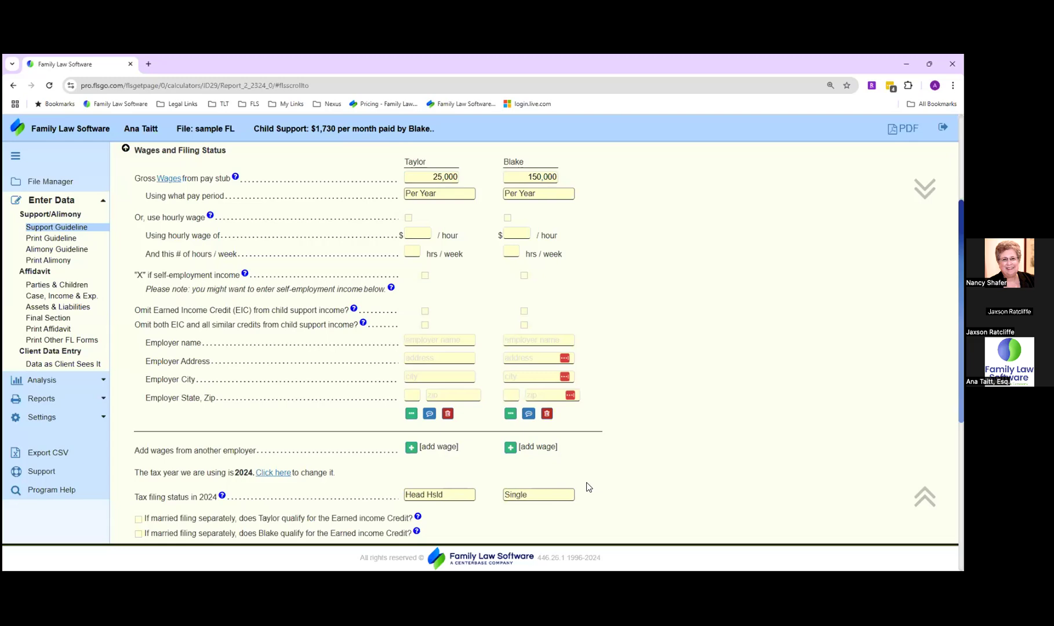
click(528, 494)
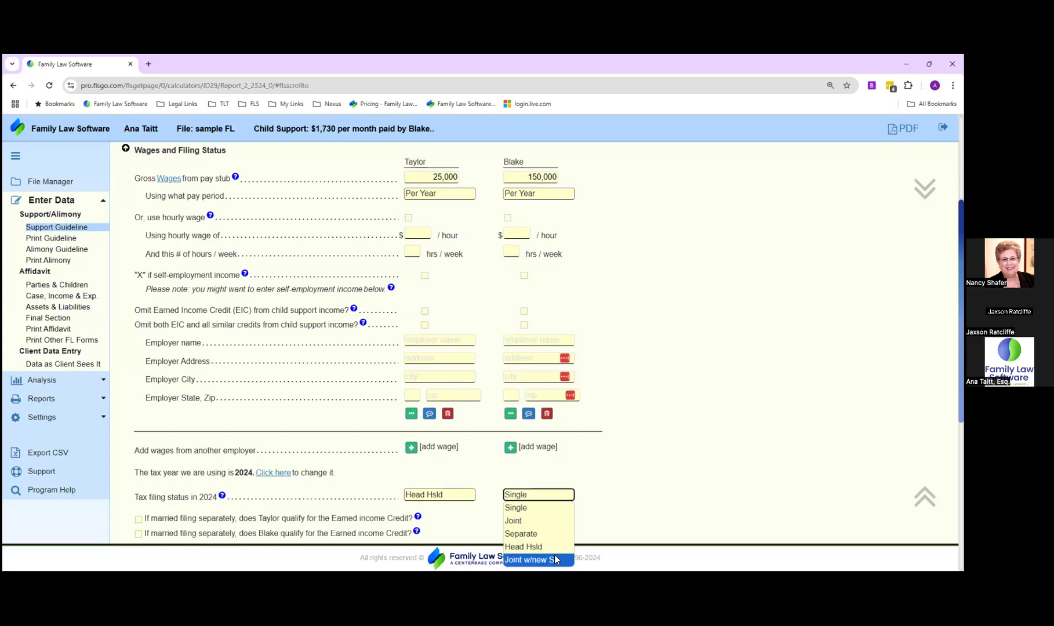
click(562, 509)
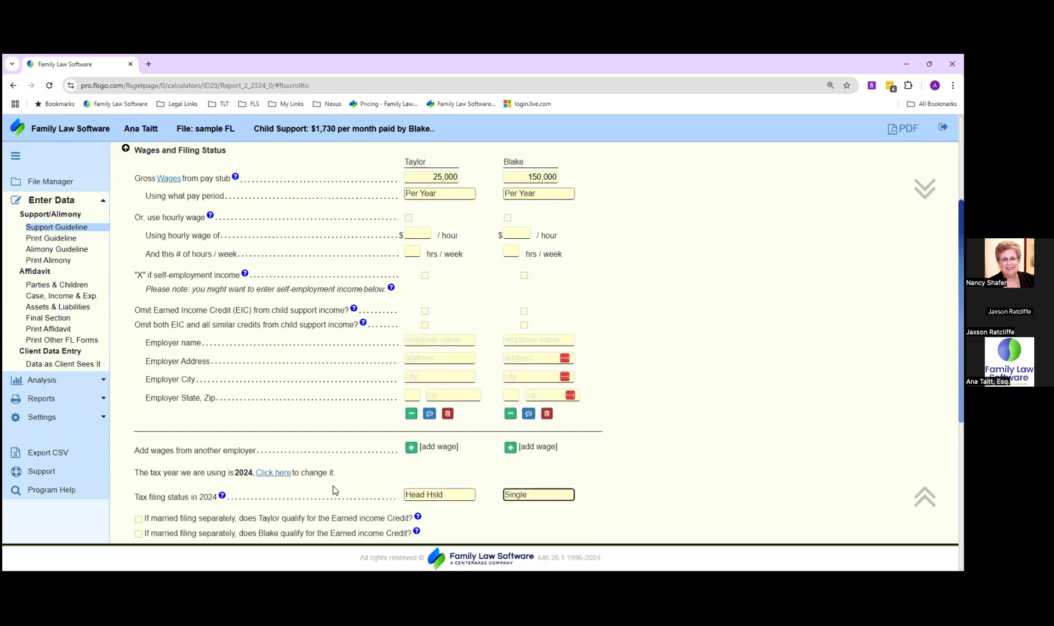
Step: Check which tax year the guideline uses and where it can be changed
drag(234, 473, 259, 474)
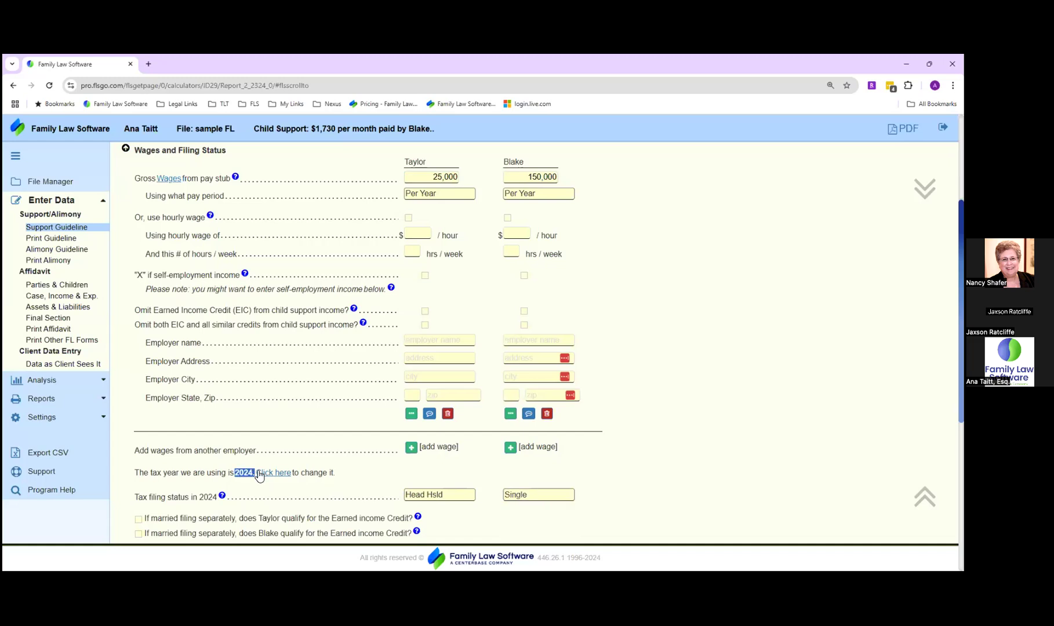
click(213, 475)
drag(234, 473, 256, 473)
click(200, 472)
drag(228, 473, 255, 474)
click(280, 490)
Step: Collapse the Wages and Filing Status section and open the Print Guideline worksheet
scroll(259, 439, up, 3)
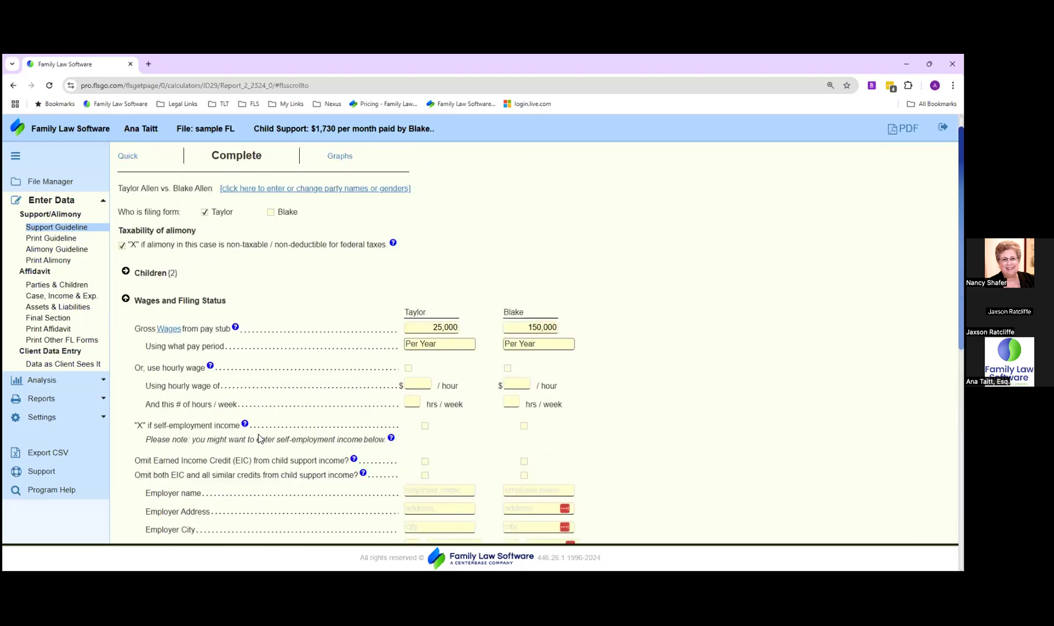
click(127, 324)
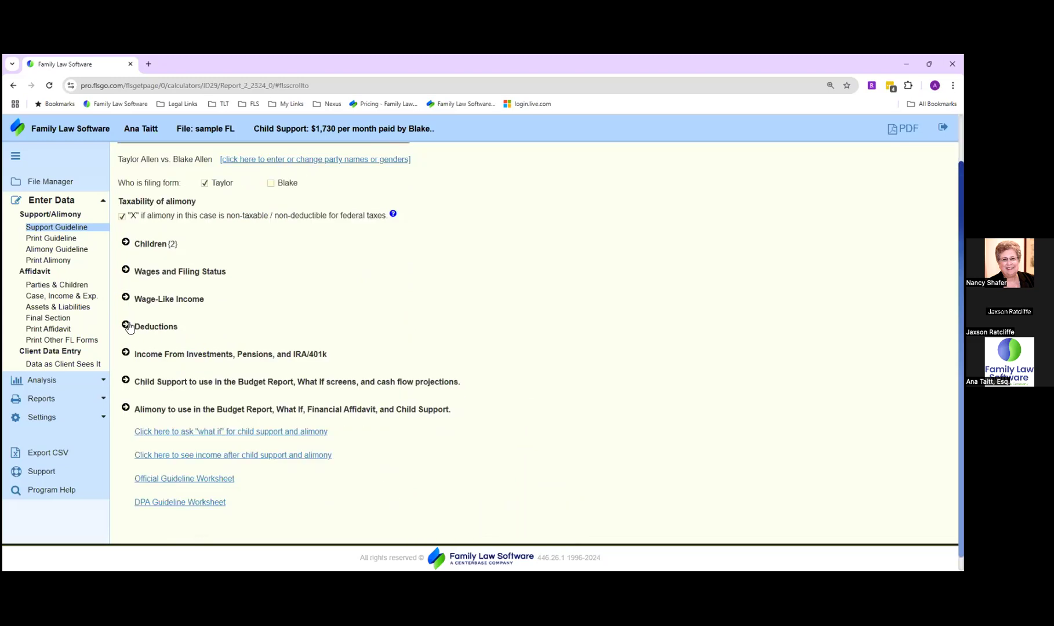
drag(19, 212, 86, 264)
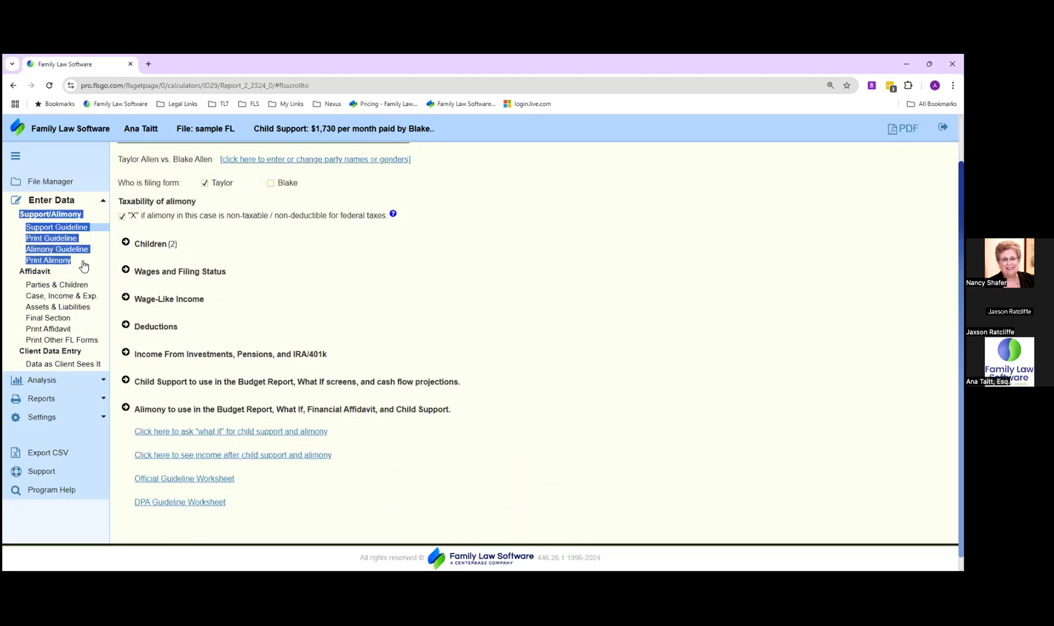
click(18, 243)
click(34, 240)
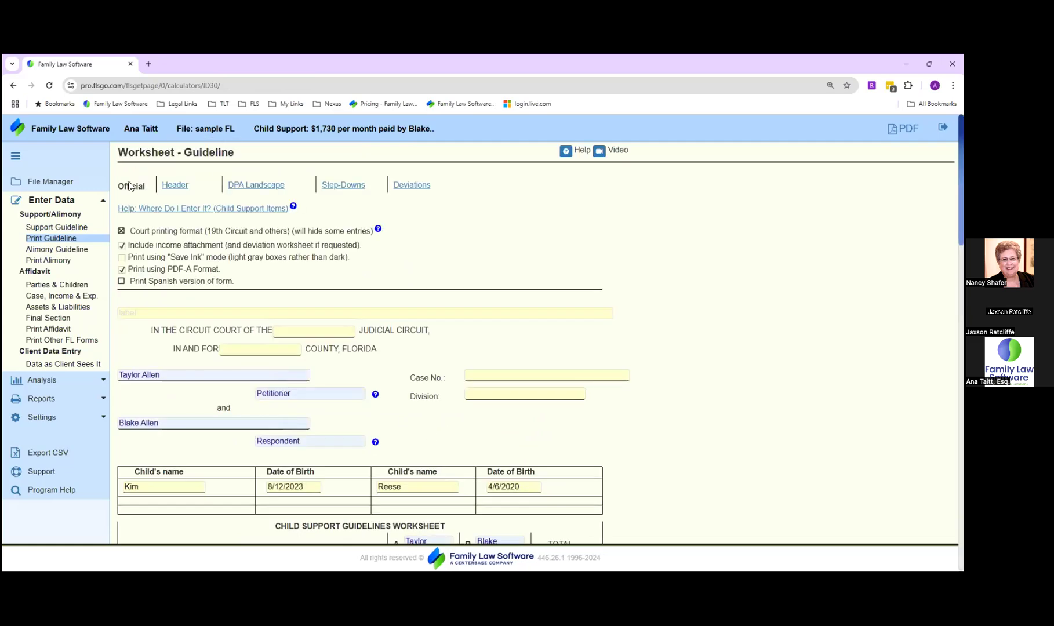
Step: Examine the official worksheet's printing options and the monthly child support amount in the header
drag(135, 231, 256, 284)
click(256, 284)
drag(303, 128, 352, 127)
drag(310, 129, 432, 132)
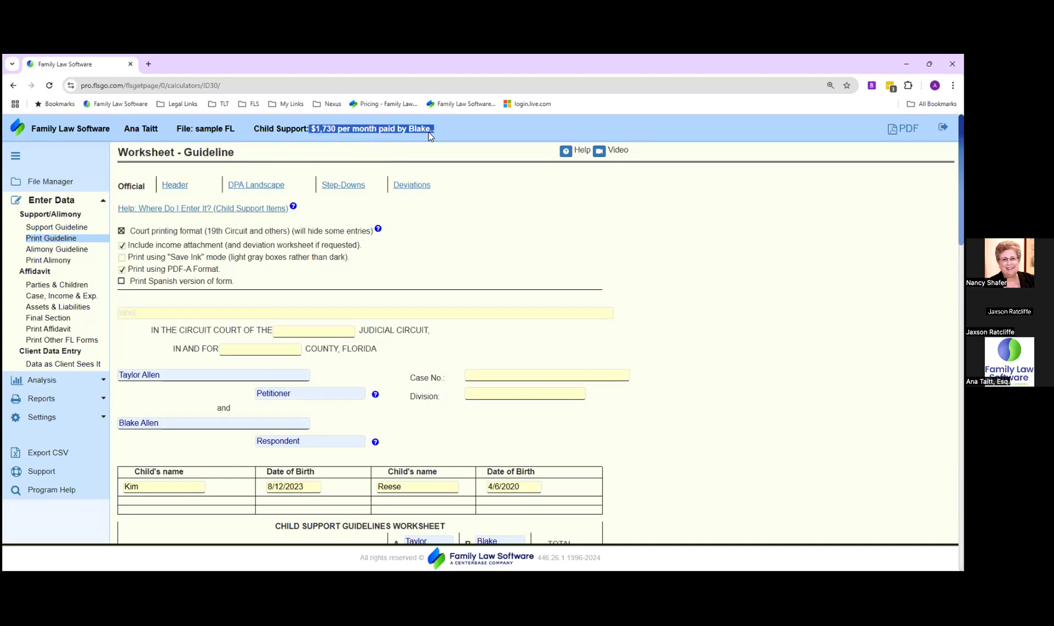
click(427, 147)
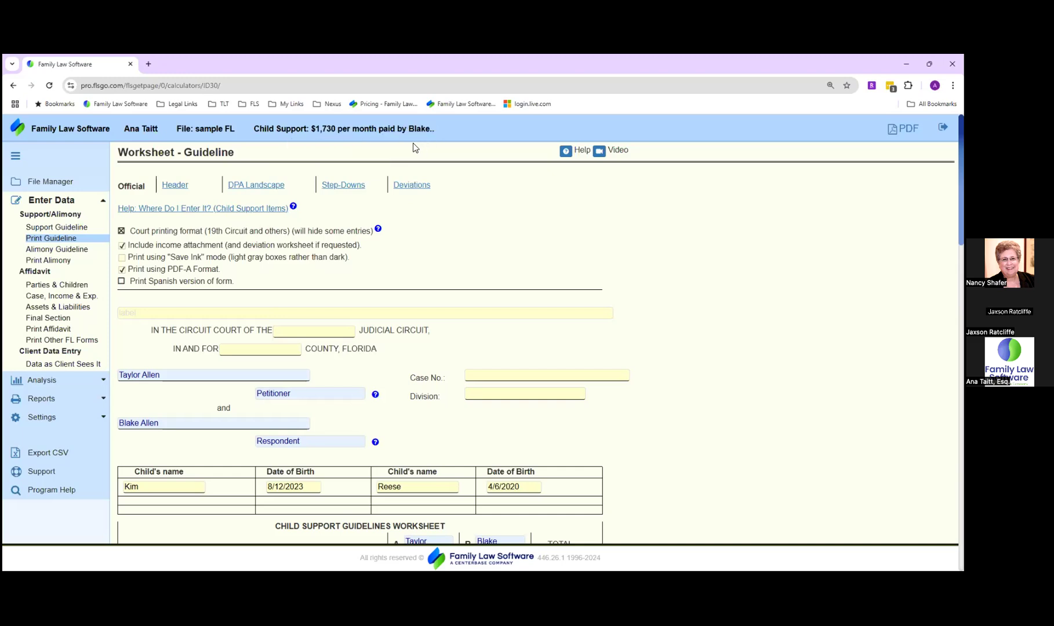
drag(305, 128, 338, 128)
click(351, 128)
Step: Open the Support What If tool from the analysis features
click(67, 201)
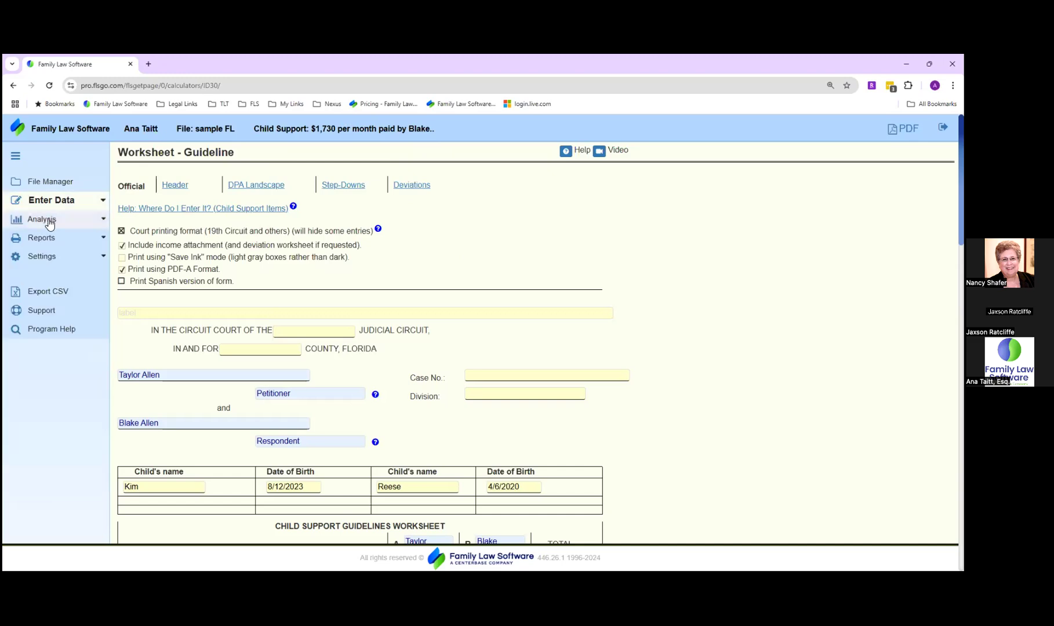
click(50, 224)
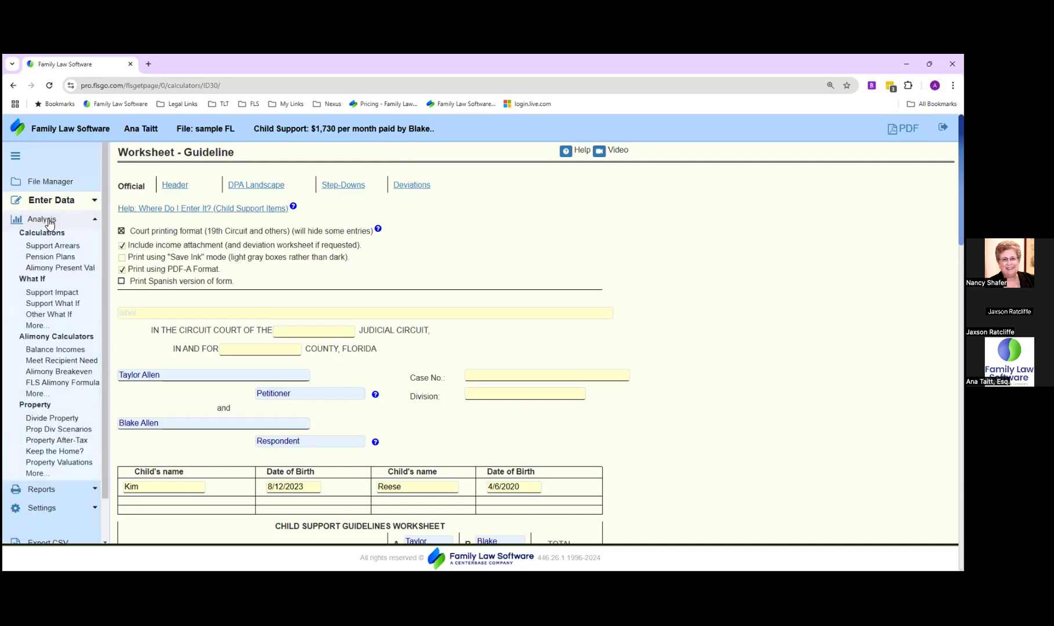
click(62, 305)
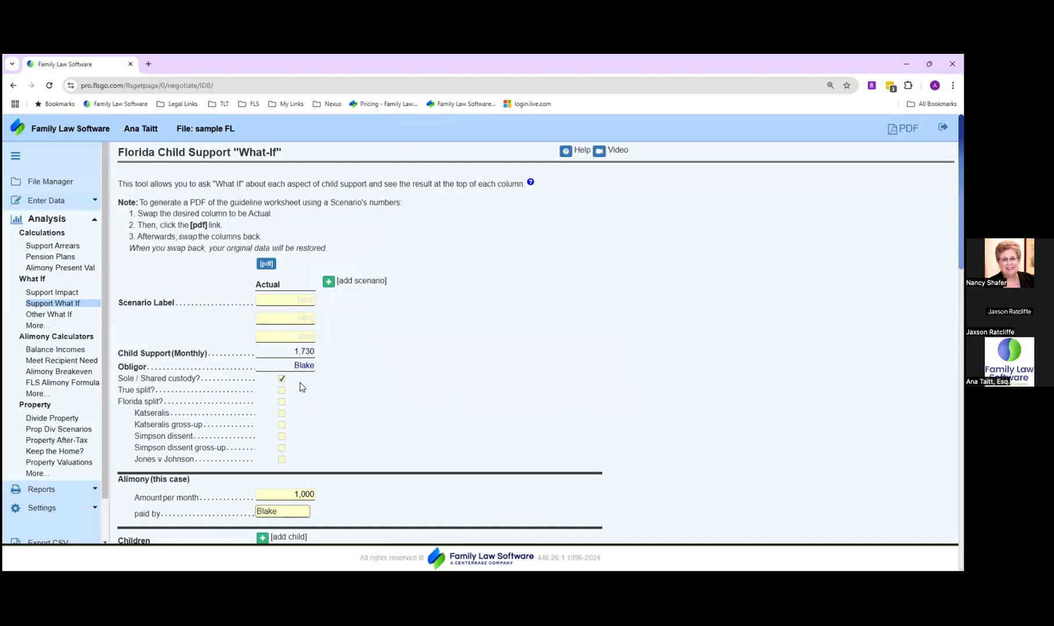
Step: Check the monthly child support in the Actual column and add a new scenario beside it
scroll(301, 387, down, 1)
drag(293, 302, 319, 304)
click(312, 351)
drag(338, 230, 381, 238)
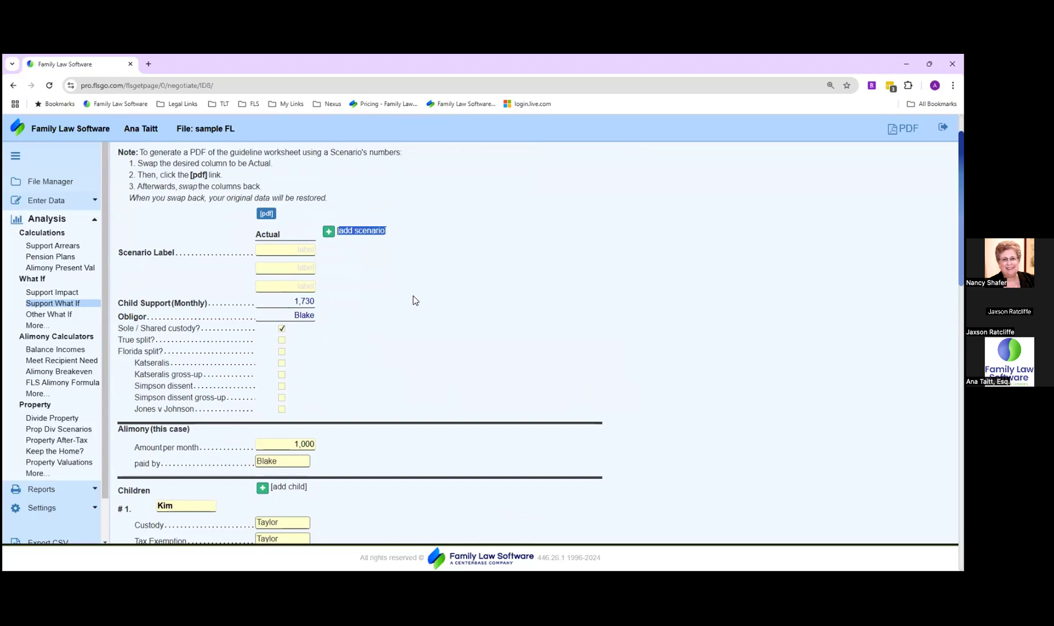
click(329, 232)
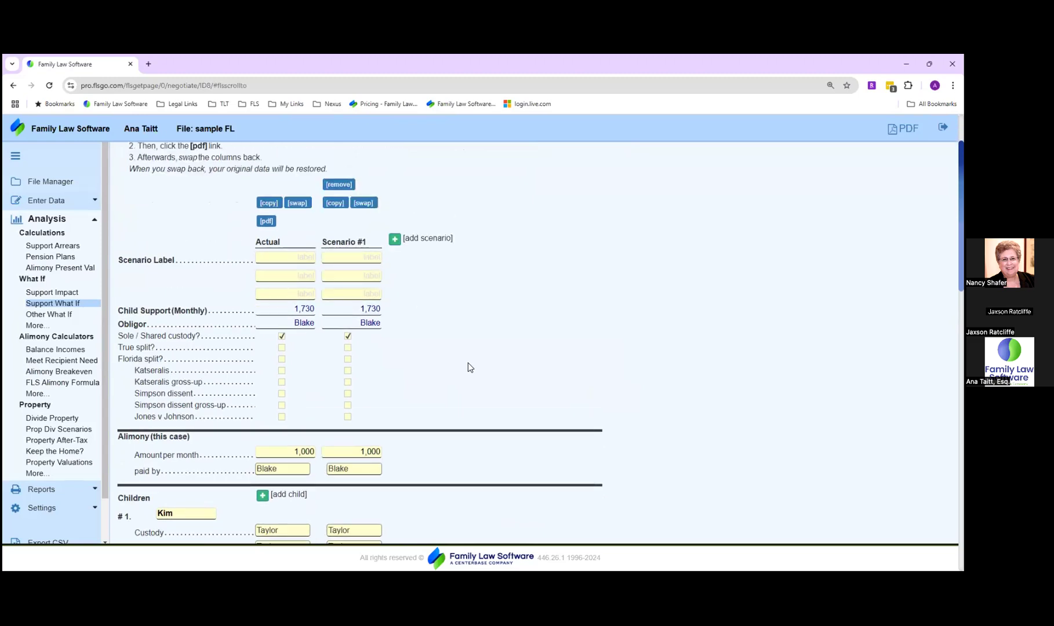
Step: Look over the split-custody options in both columns and label Scenario #1 "No Bonus" on the second label line
drag(137, 404, 397, 405)
click(397, 404)
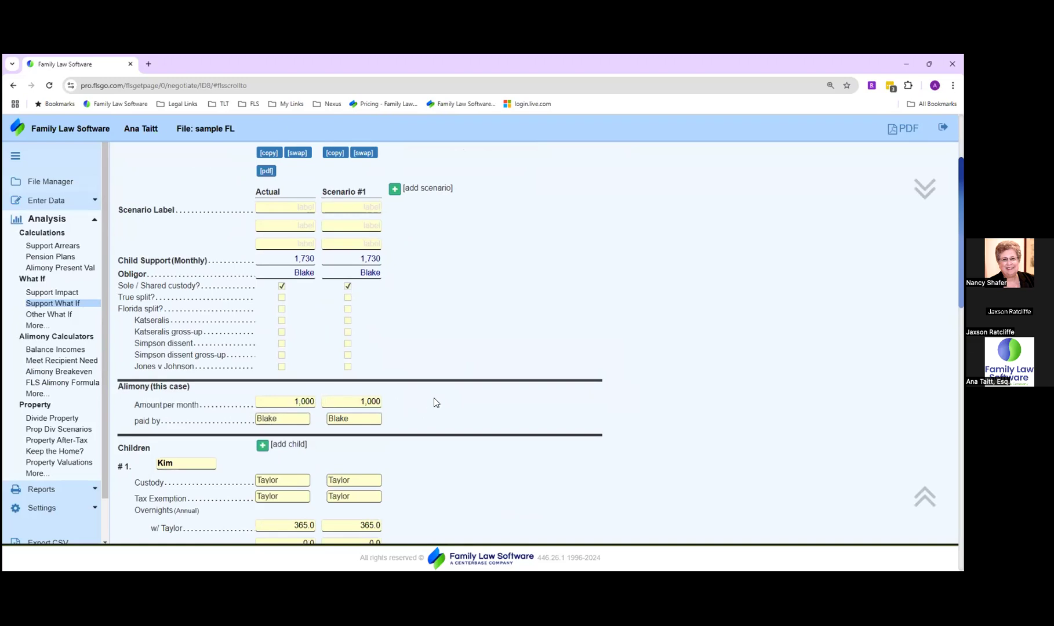
click(363, 223)
text(No Bonus)
key(Tab)
key(Tab)
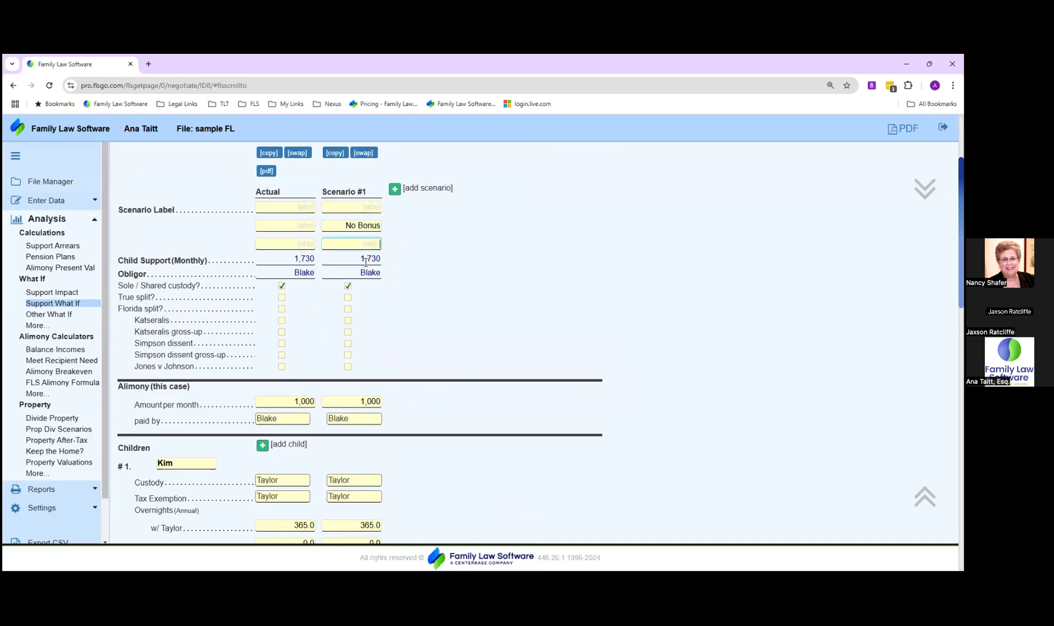
Step: Set Blake's yearly bonus to 0 in the Scenario #1 column
scroll(367, 284, down, 2)
scroll(366, 284, down, 6)
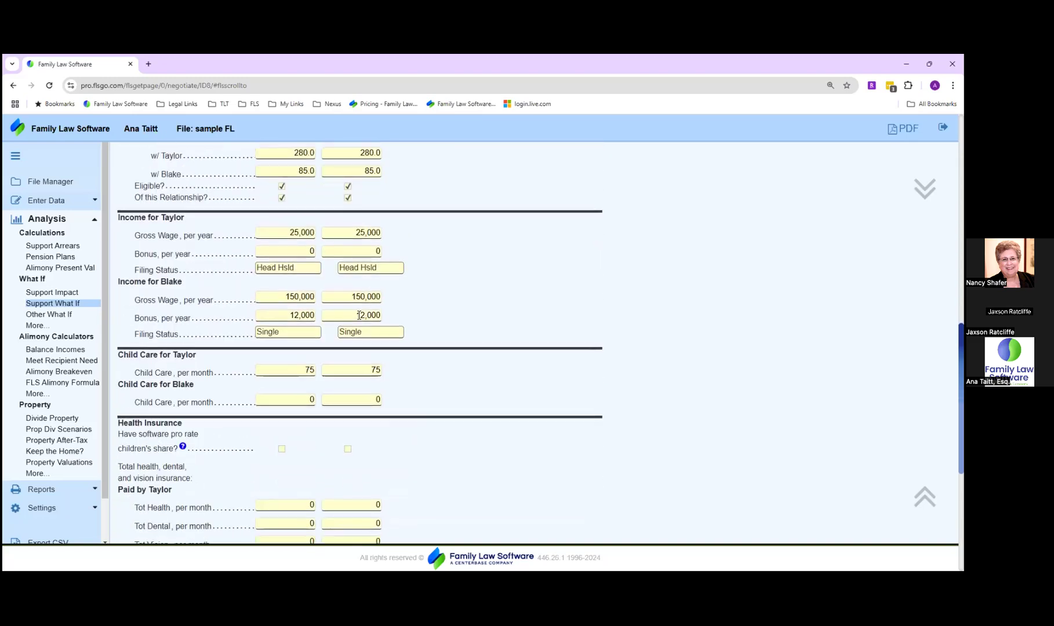
drag(135, 318, 384, 315)
click(357, 315)
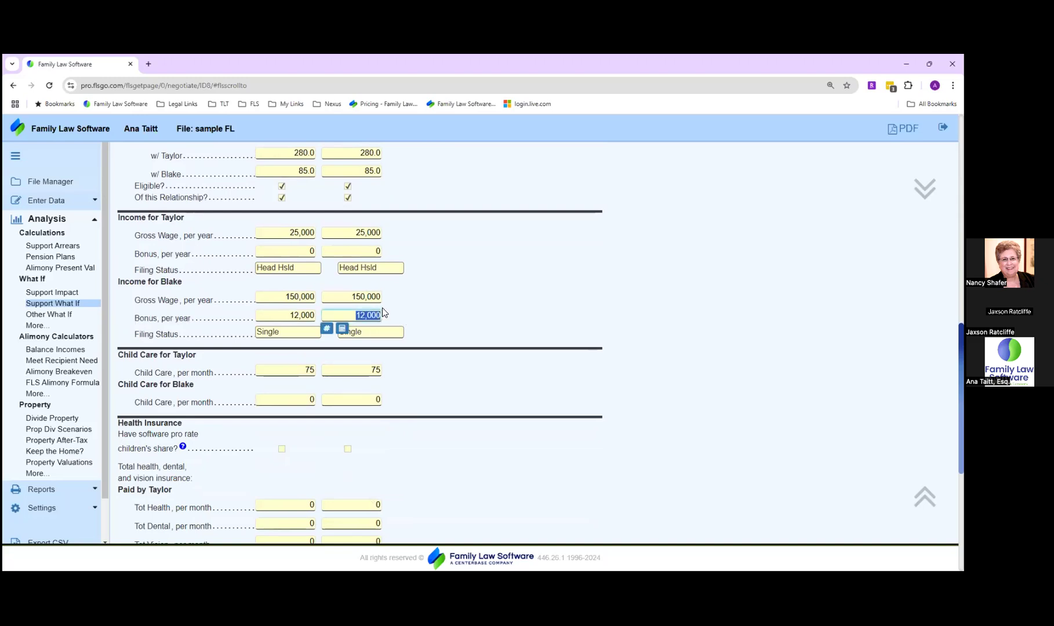
key(BackSpace)
key(Tab)
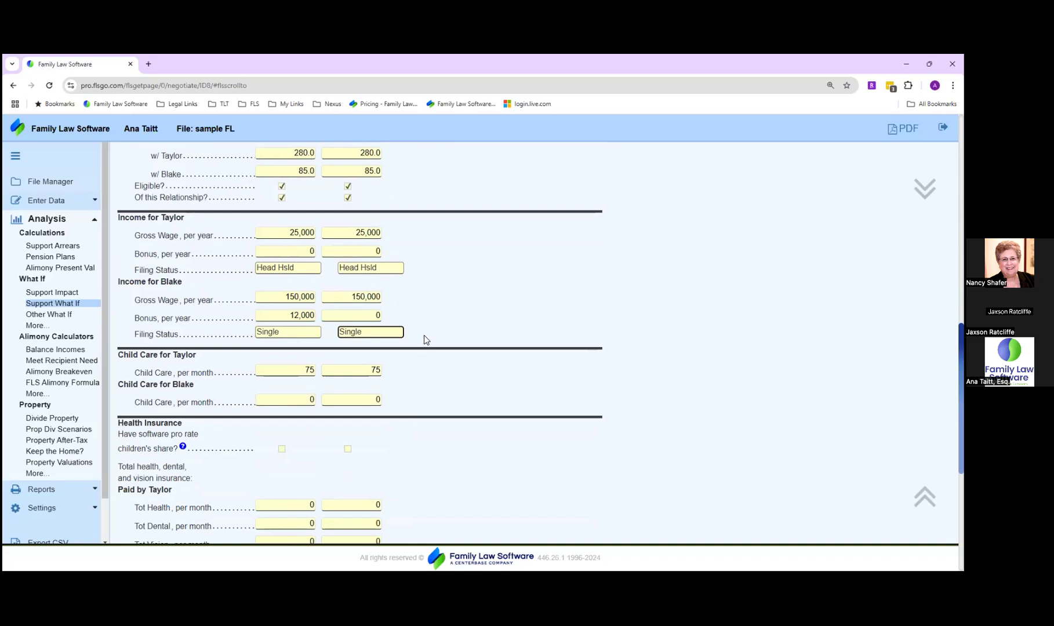
Step: Compare the monthly child support in the No Bonus scenario with the amount in the Actual column
scroll(424, 340, up, 3)
scroll(425, 343, up, 6)
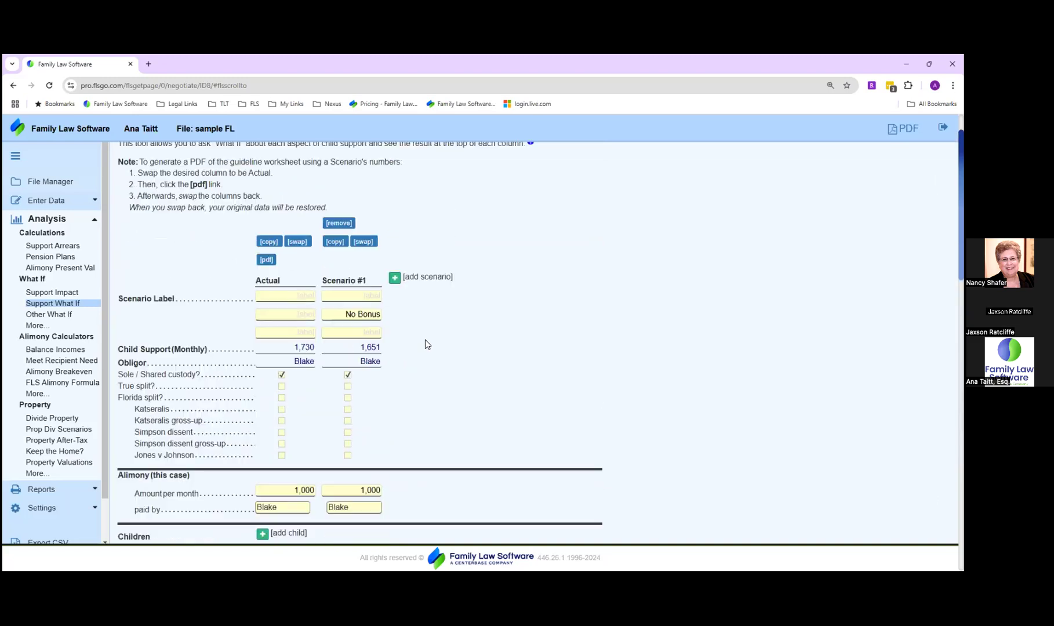
scroll(427, 344, up, 1)
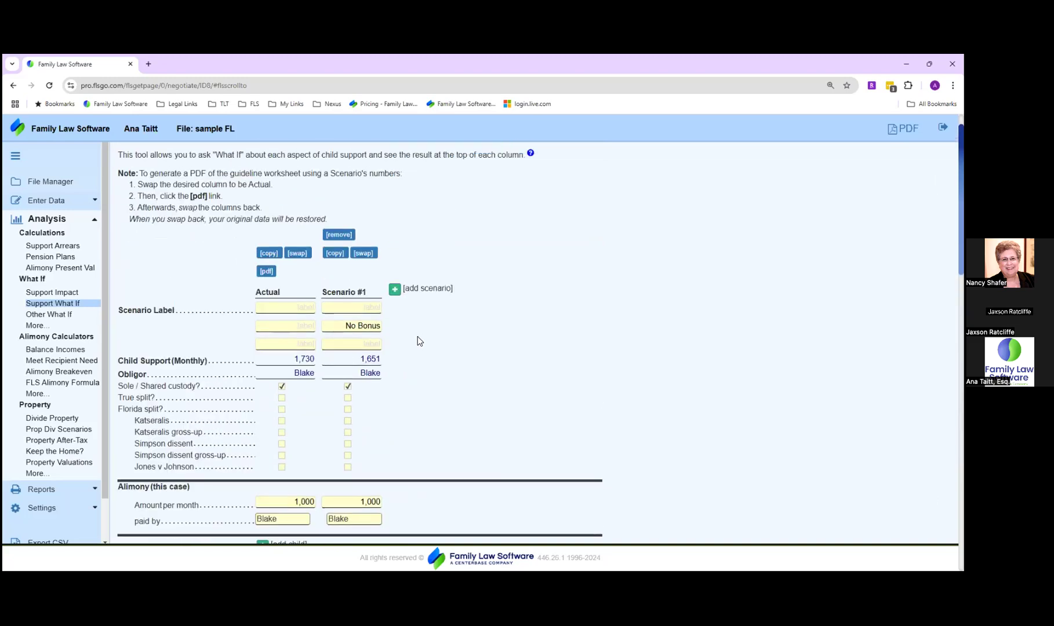
drag(343, 326, 386, 328)
click(355, 363)
drag(355, 361, 383, 362)
click(462, 395)
drag(315, 358, 381, 360)
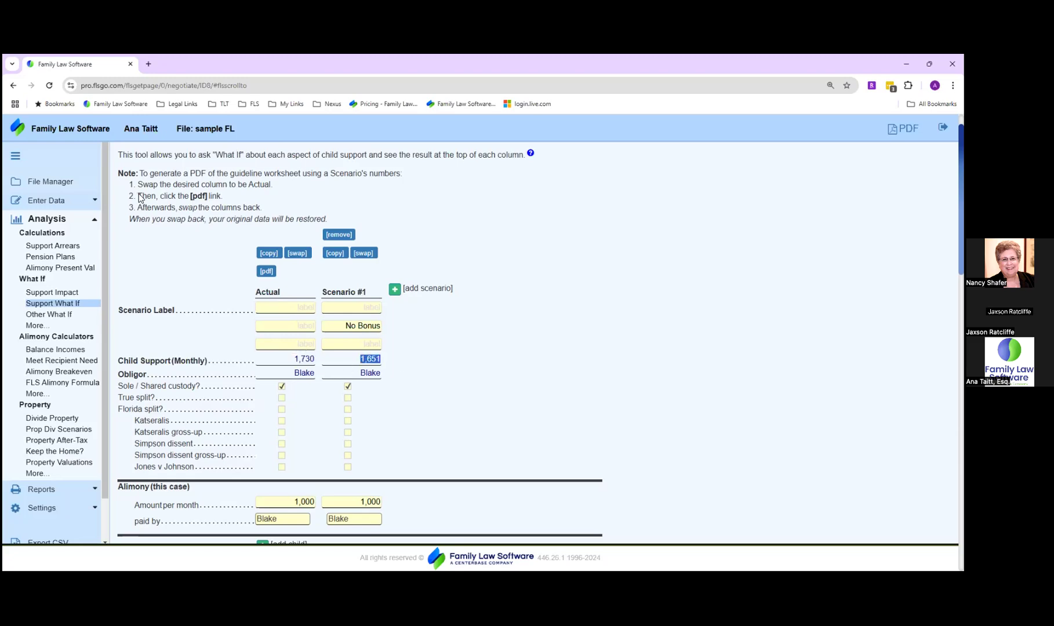
Step: Return to the Support Guideline data-entry screen and open the Alimony Guideline
click(76, 227)
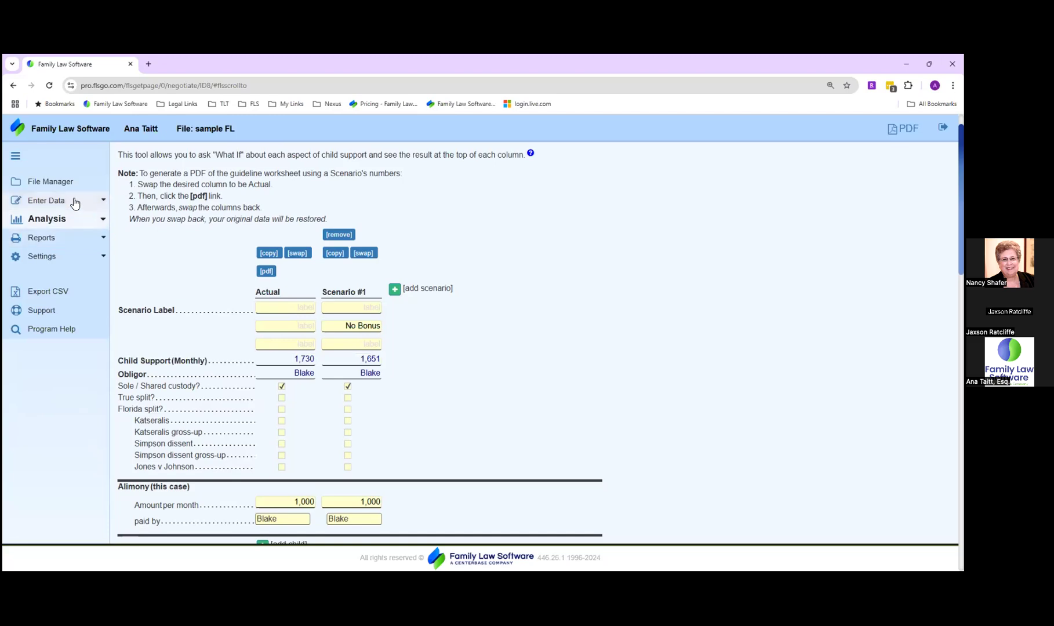
click(75, 201)
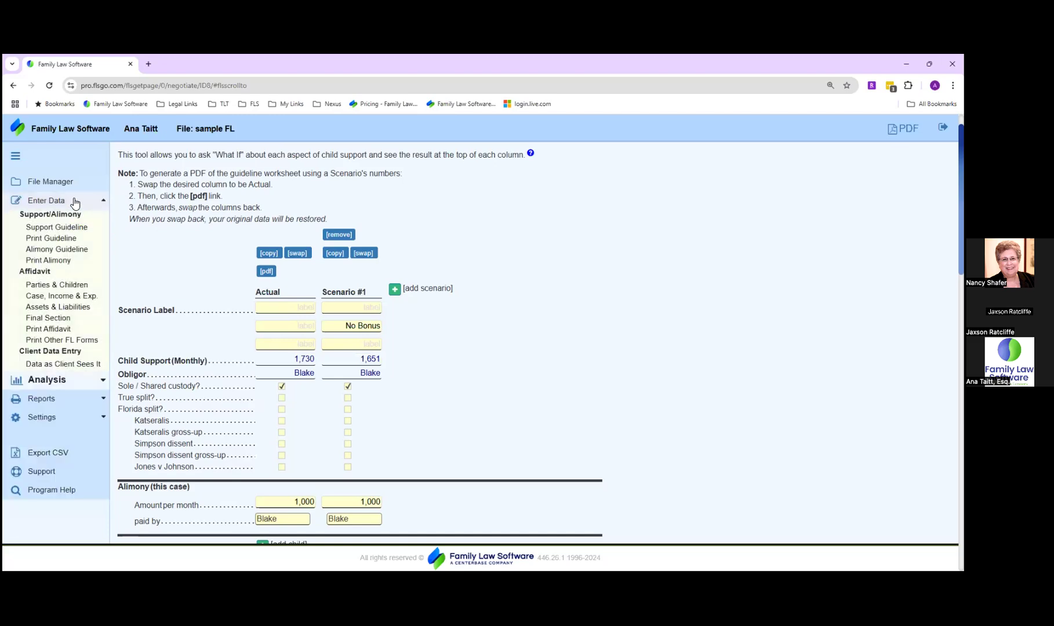
click(68, 228)
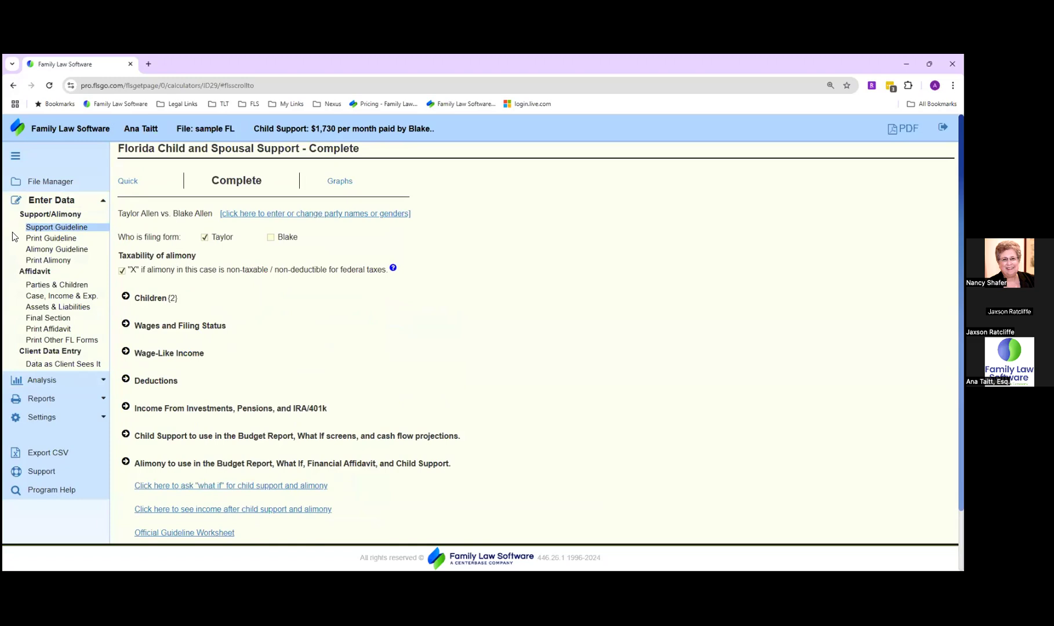
click(54, 250)
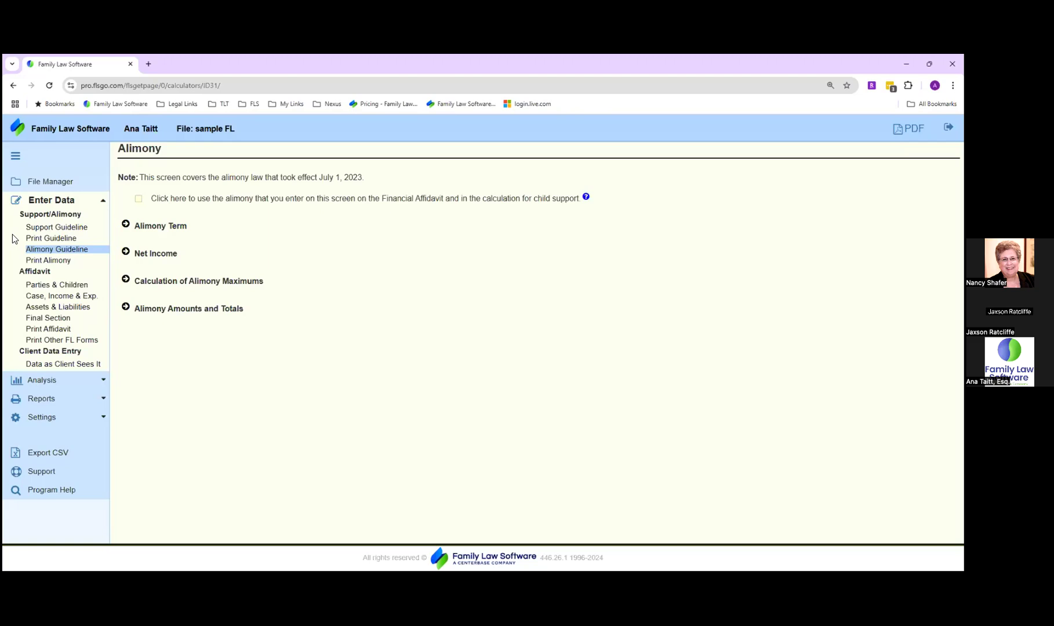
Step: Look over the data-entry screens grouped under Support/Alimony and Affidavit
drag(19, 214, 68, 248)
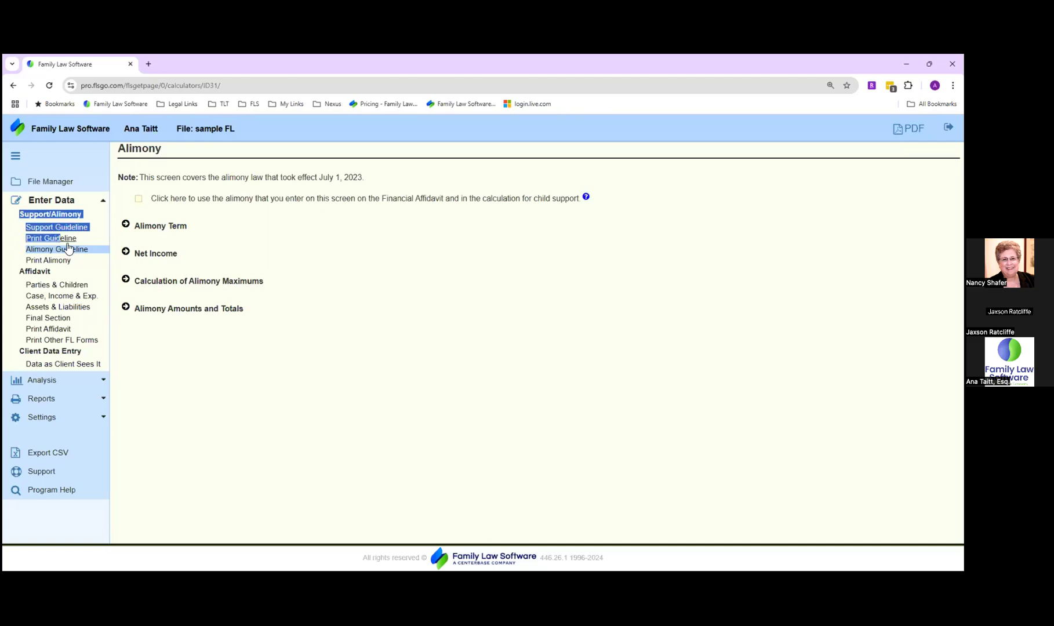
click(14, 242)
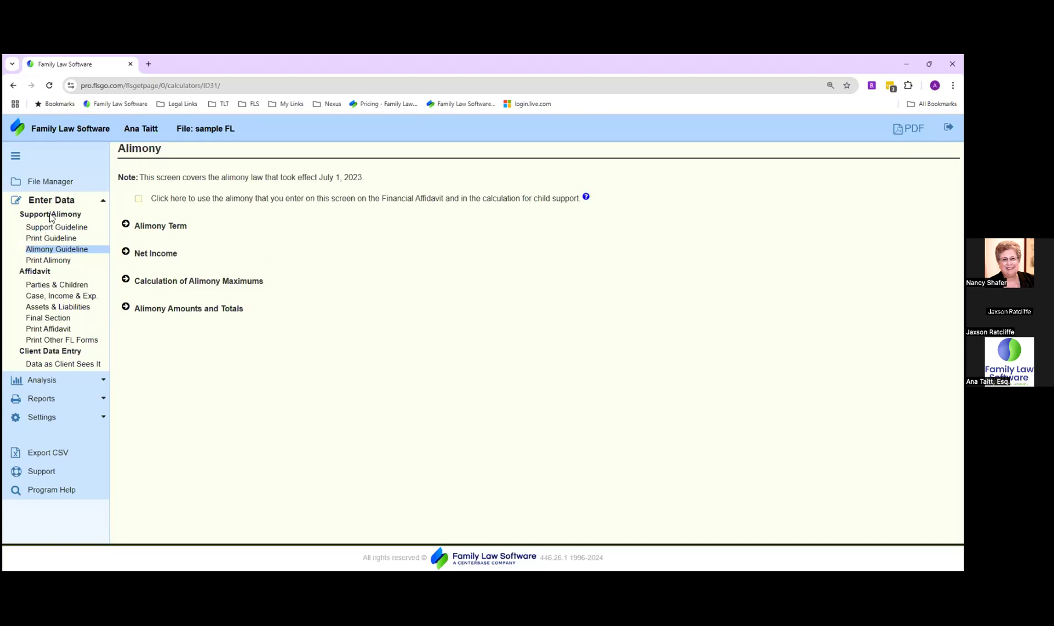
drag(49, 214, 81, 220)
click(19, 218)
drag(15, 272, 99, 347)
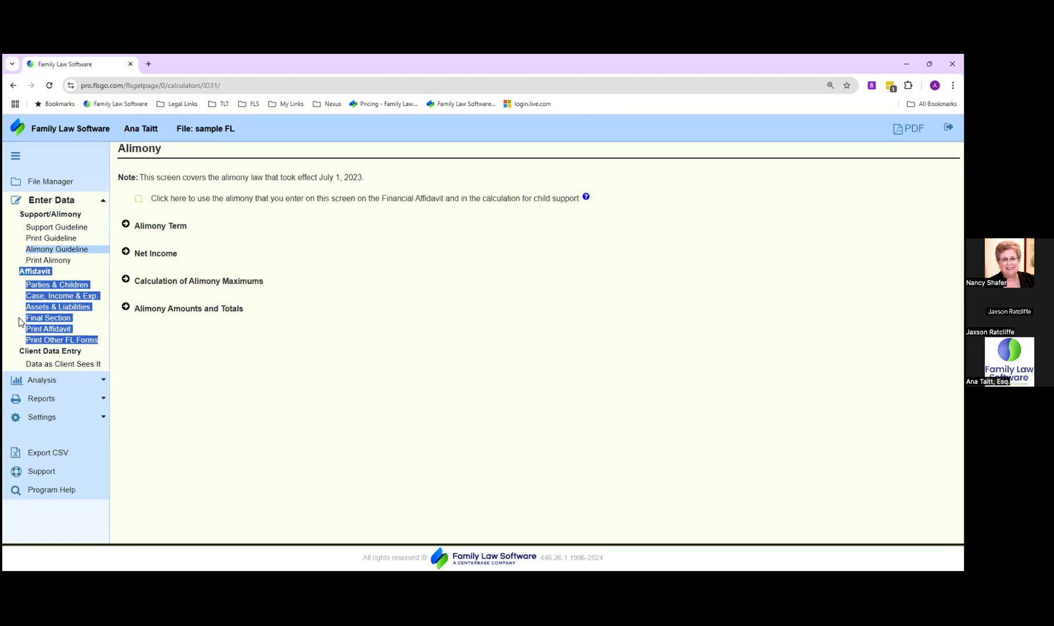
Step: Open the affidavit's case, income and expenses screen and check Taylor's wage under Present Monthly Gross Income (Lines 1 - 9)
click(64, 297)
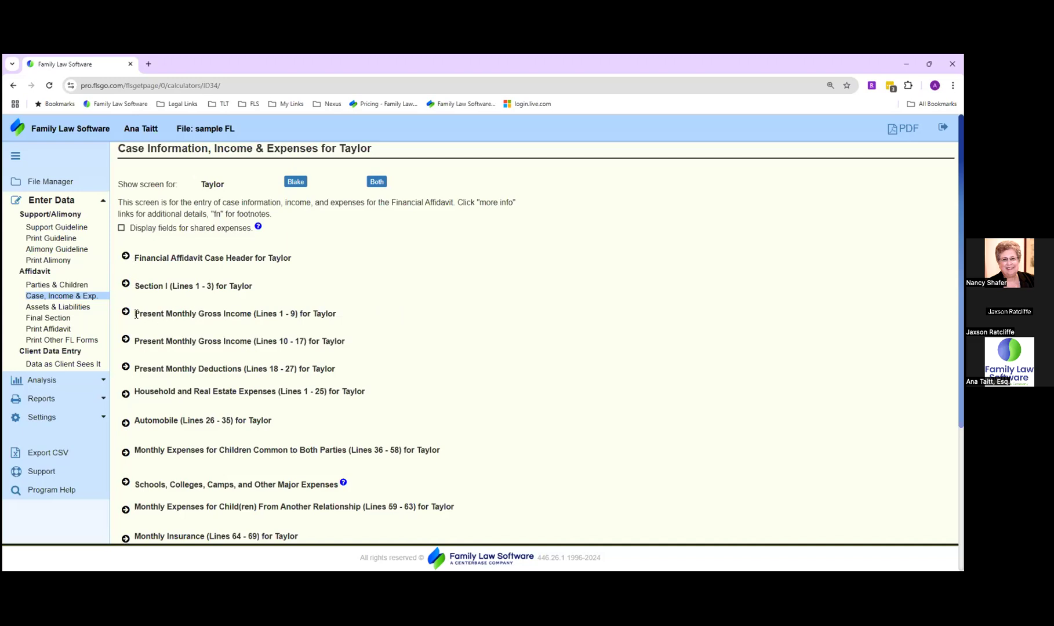
drag(136, 315, 370, 432)
click(380, 349)
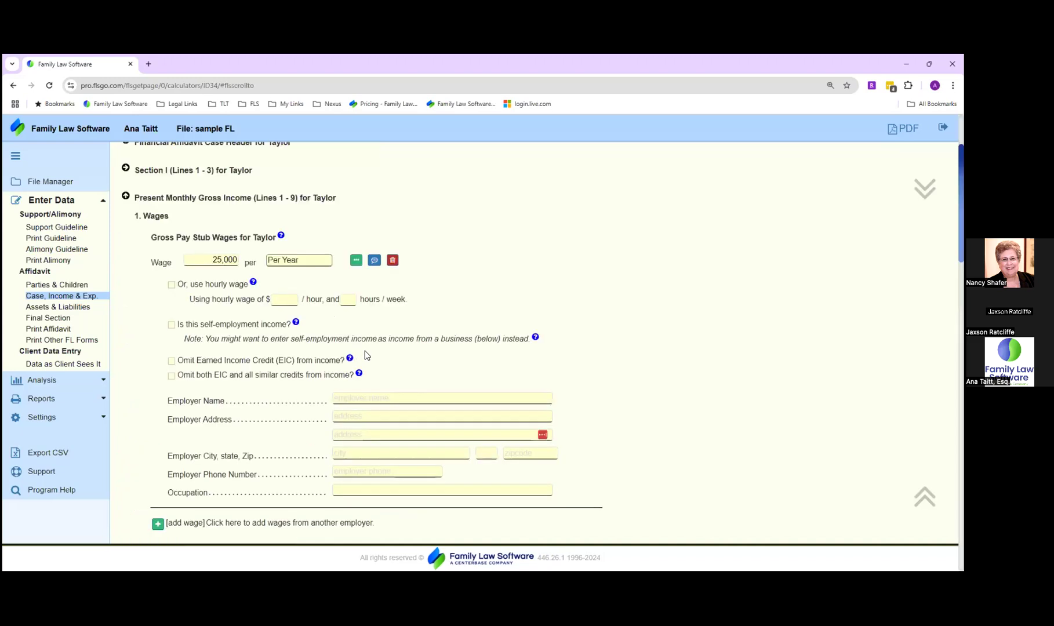
click(201, 261)
click(212, 263)
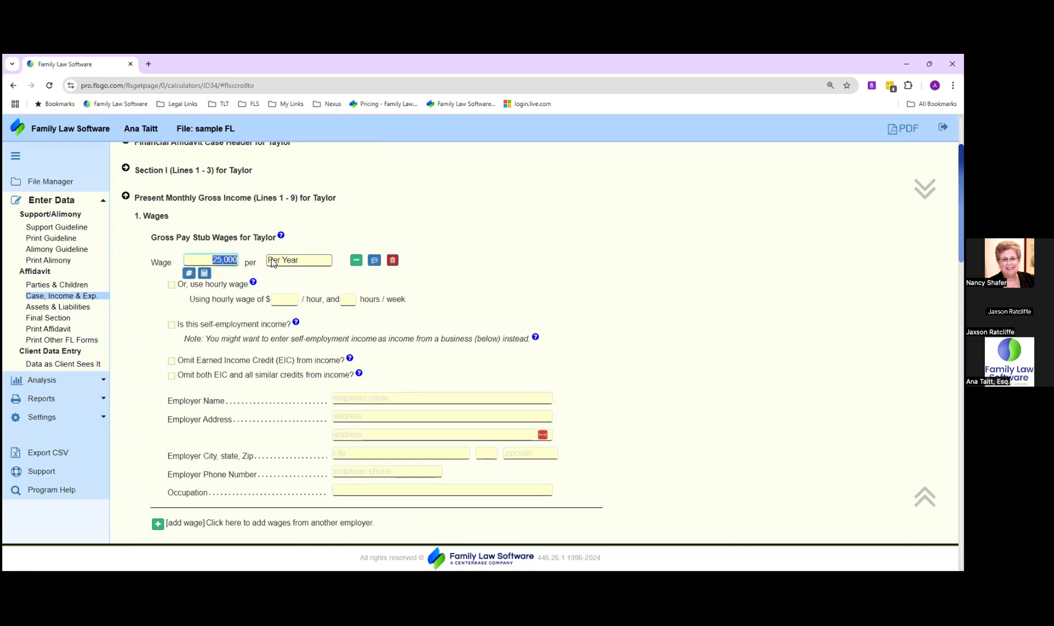
click(331, 242)
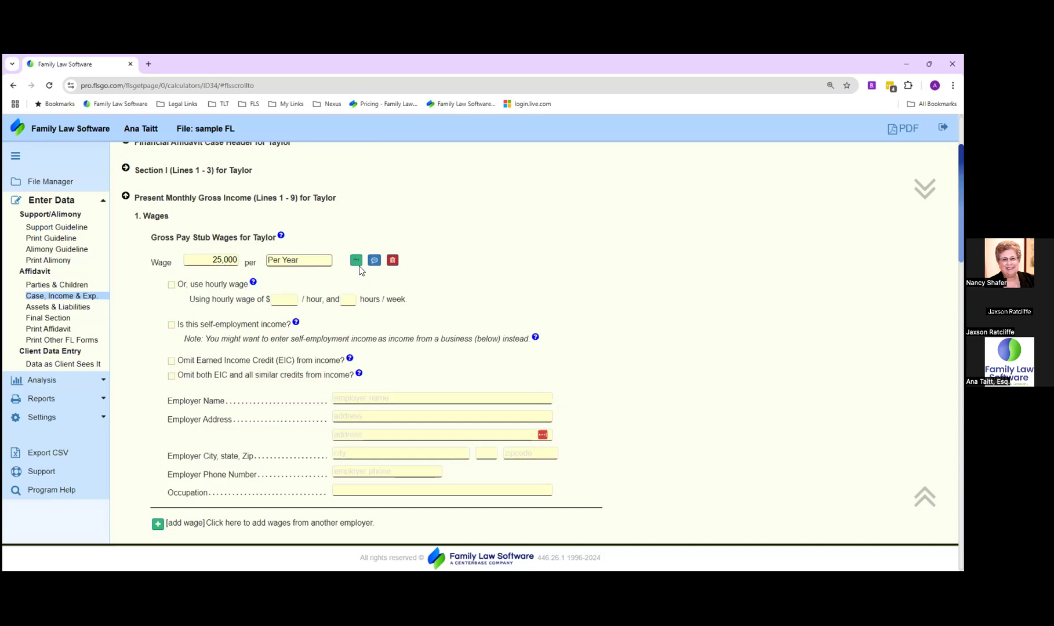
Step: Open Assets & Liabilities, look over its categories and expand Real Estate and Mortgages
click(36, 309)
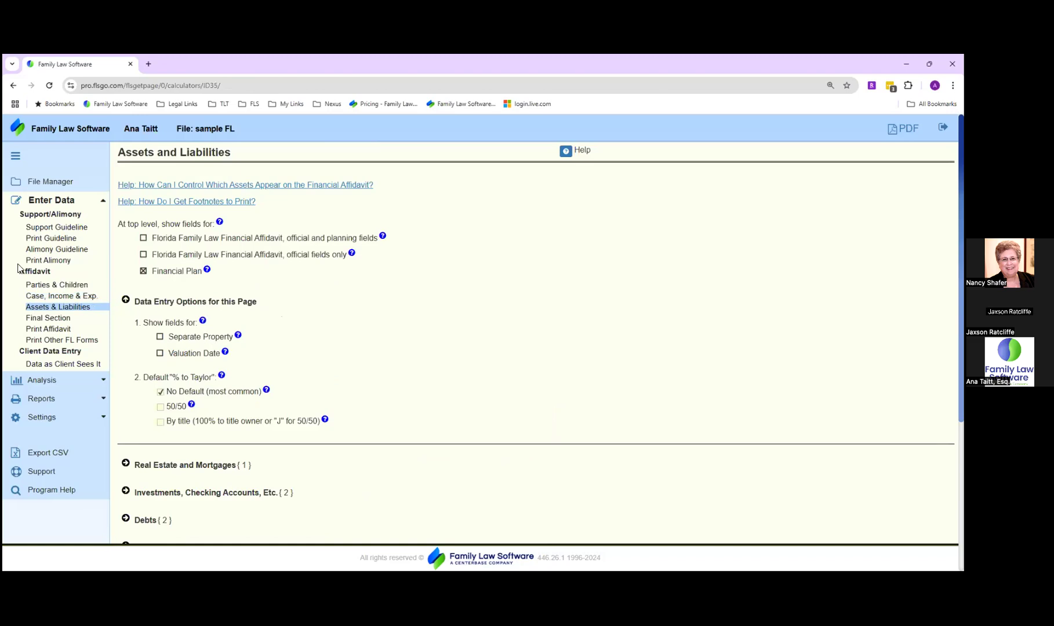
scroll(360, 351, down, 2)
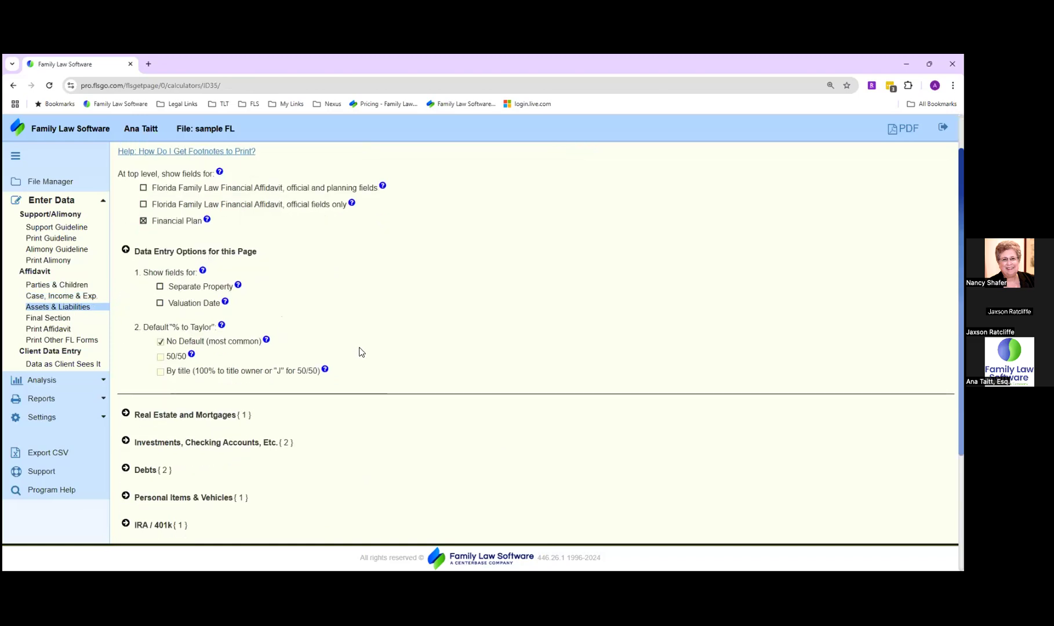
scroll(359, 352, down, 2)
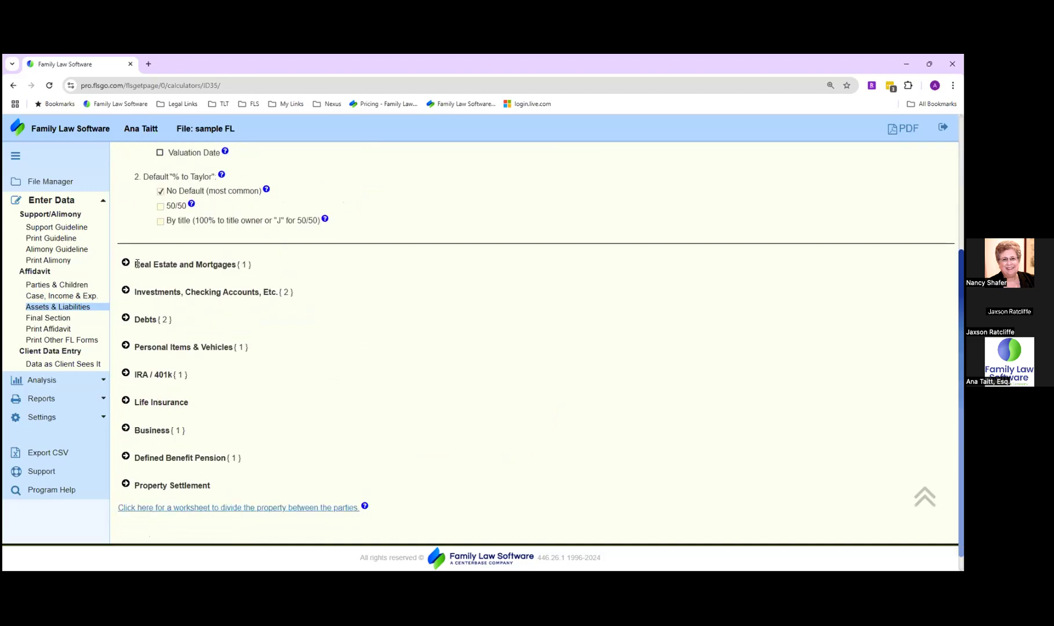
triple_click(165, 264)
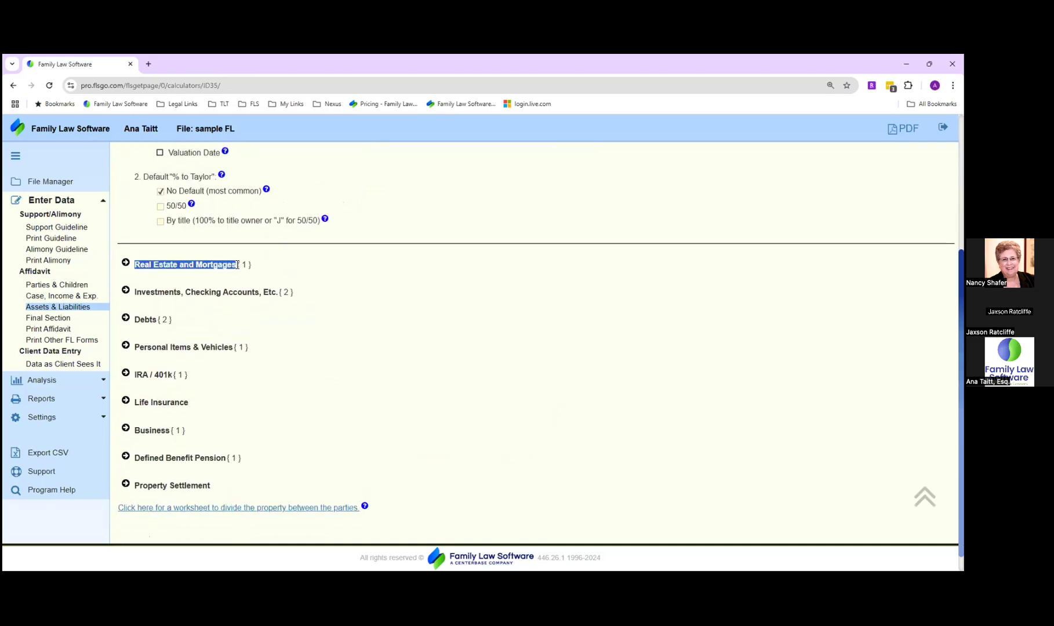
click(126, 264)
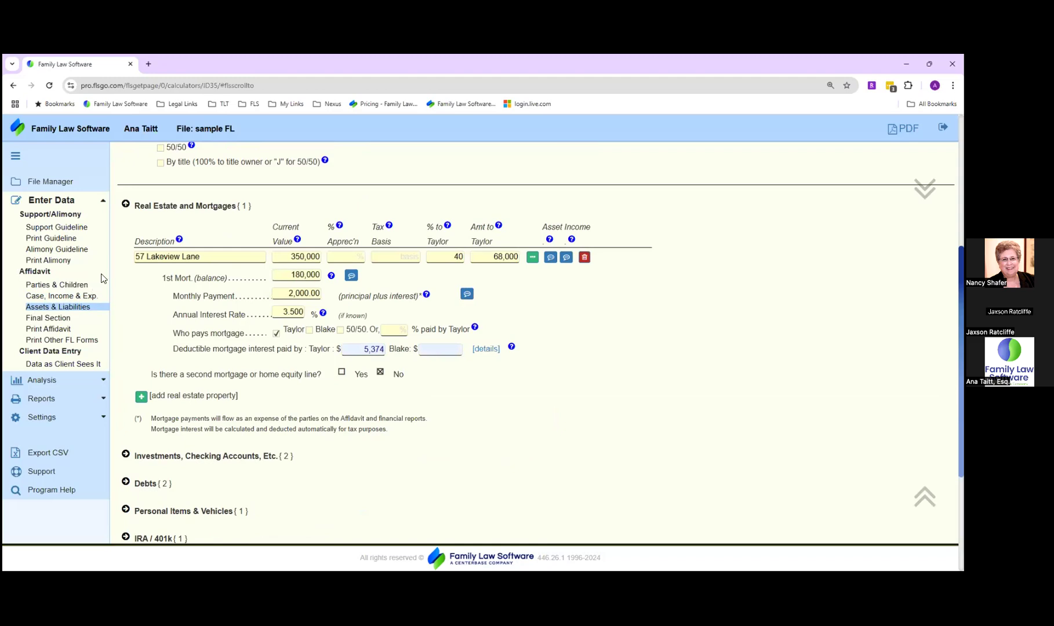
Step: Check the listed property's description and the annual interest rate of its first mortgage
drag(135, 256, 216, 258)
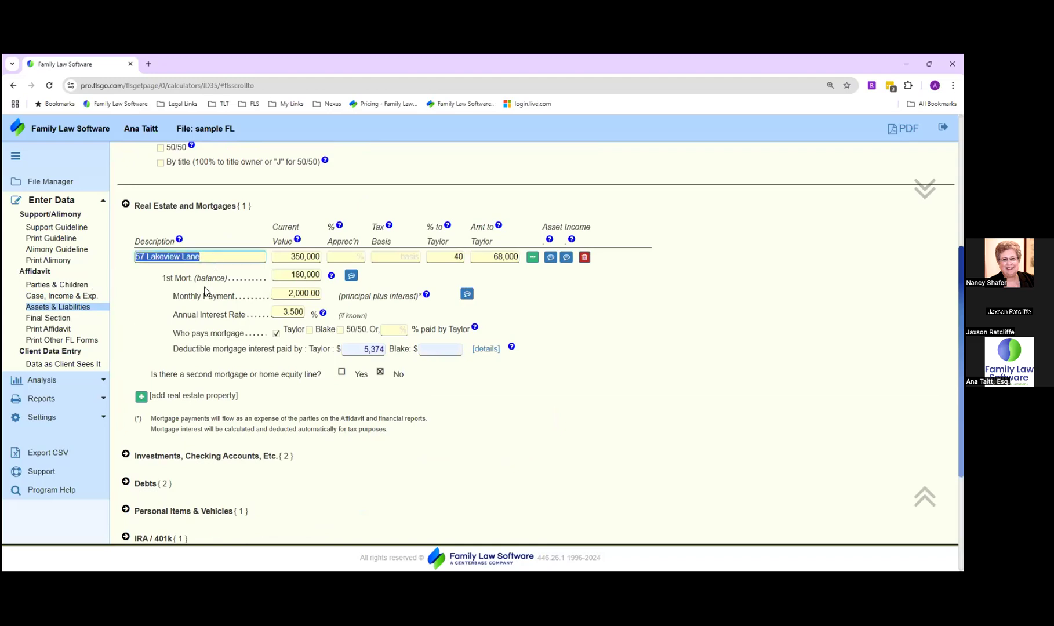
drag(174, 314, 249, 325)
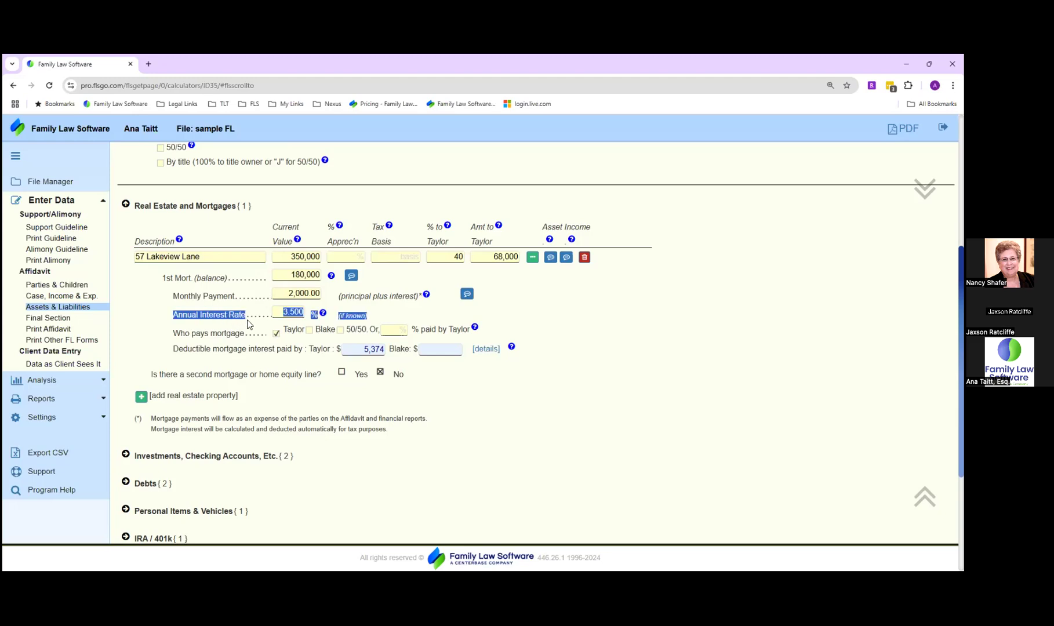
click(227, 358)
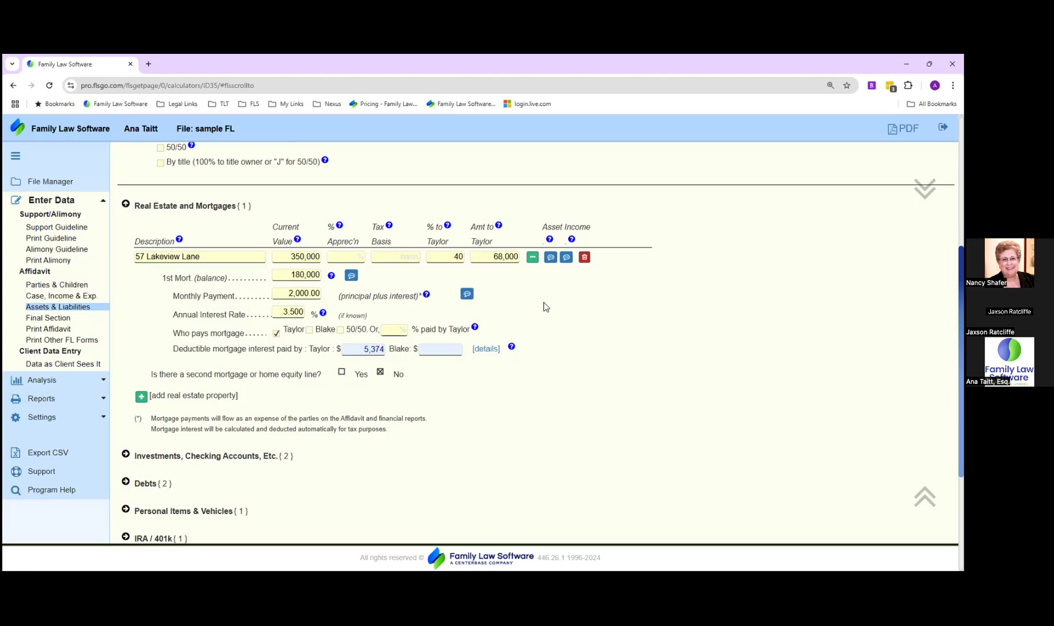
Step: Open the property's detailed Real Estate Data Entry Screen and look over the Separate Property and Basis and Sale sections
click(533, 258)
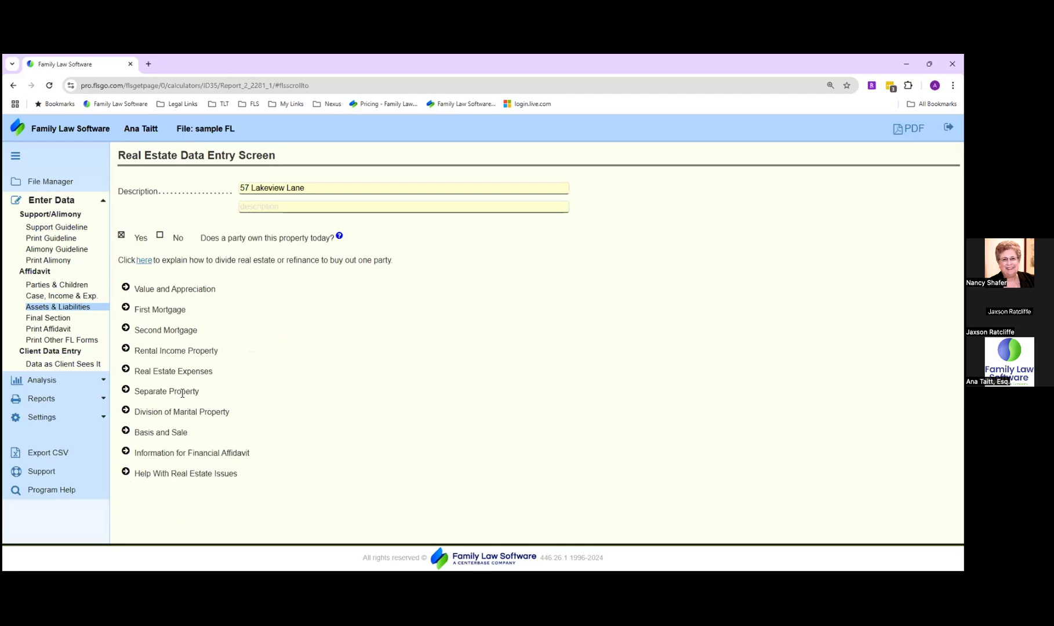
drag(199, 392, 139, 393)
click(258, 409)
drag(190, 432, 137, 432)
click(204, 438)
drag(157, 436, 135, 441)
Step: View the affidavit print options and check both parties' 2024 filing status in the View/Edit Taxes report
click(48, 331)
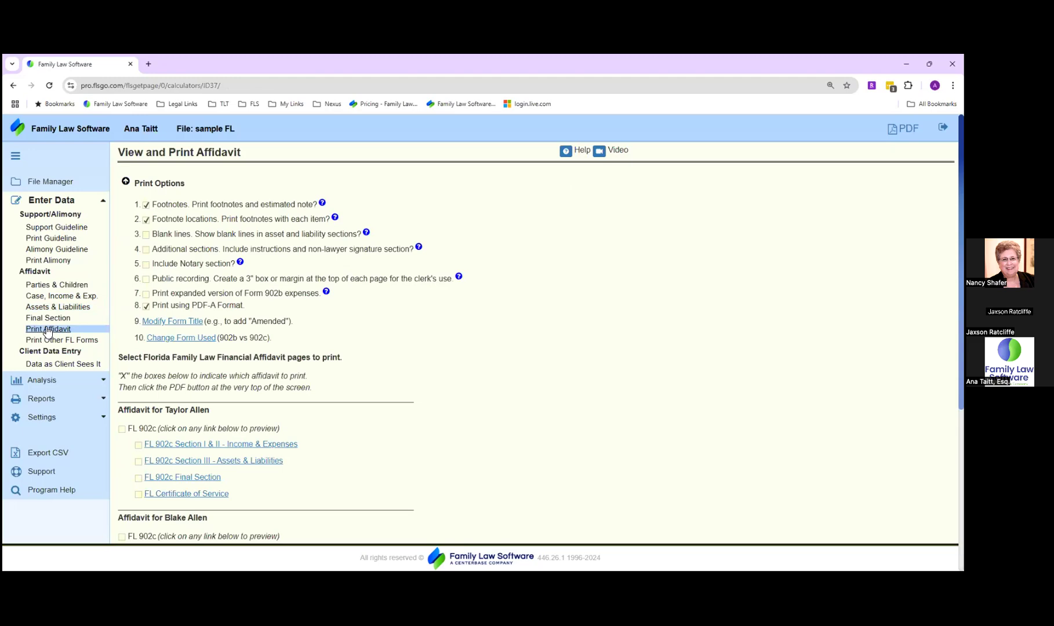
click(60, 400)
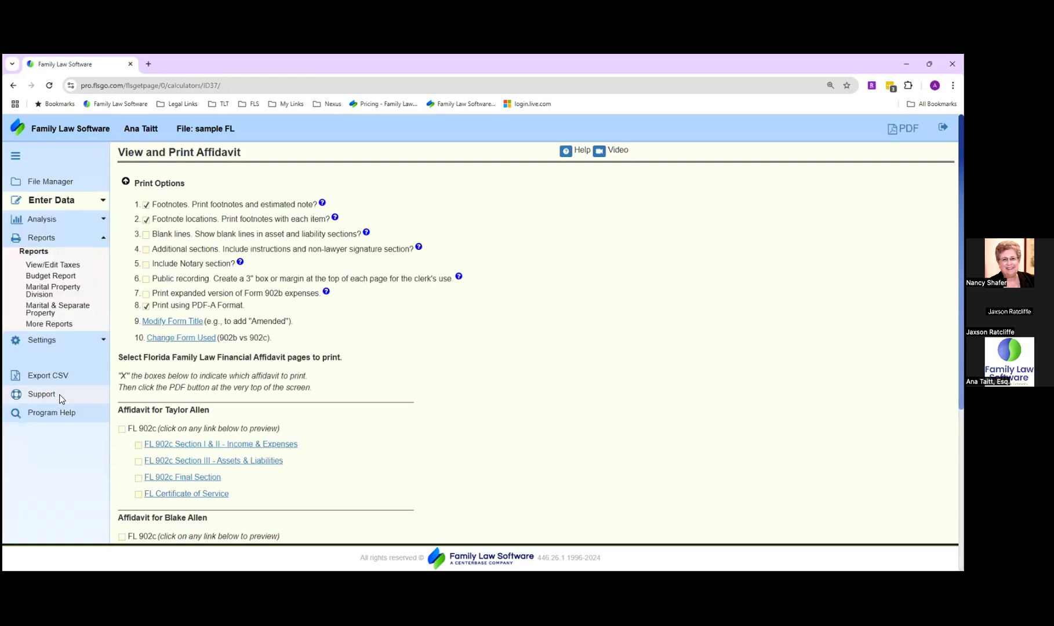
click(72, 269)
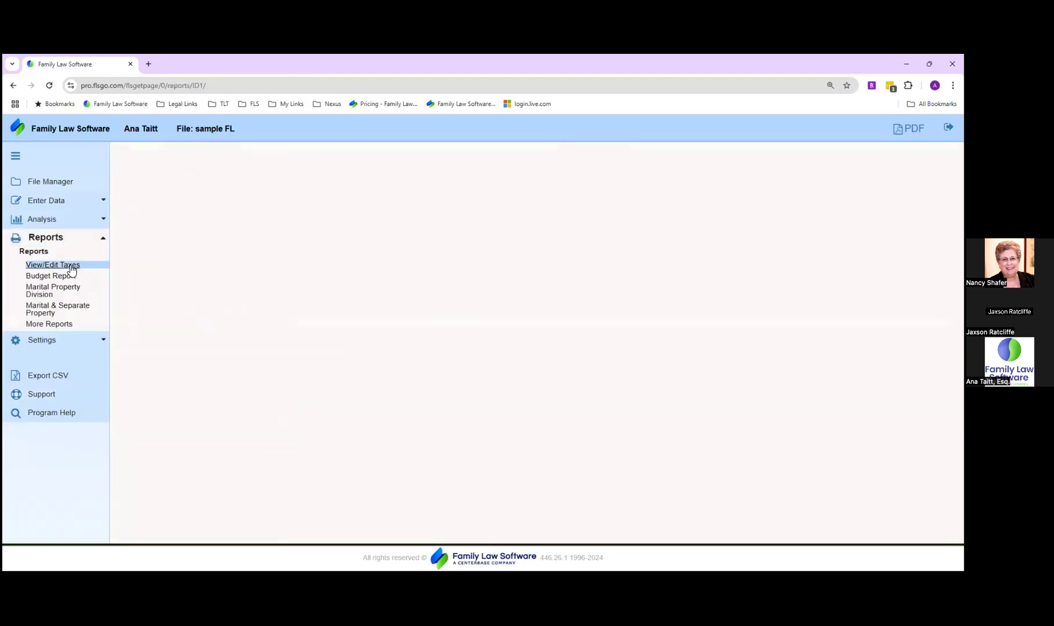
drag(162, 258, 282, 258)
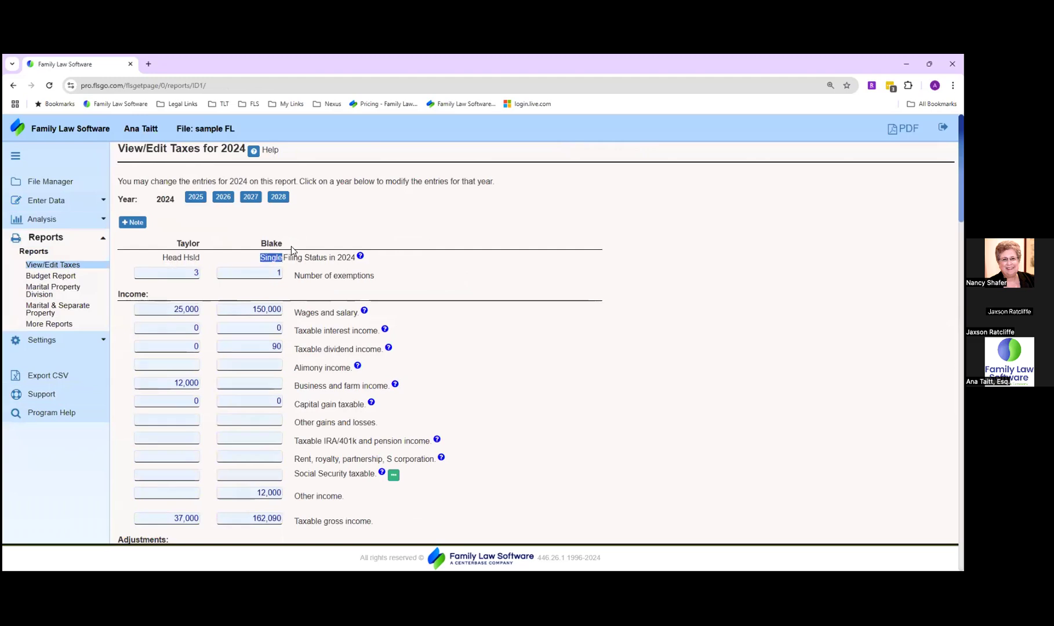
click(334, 385)
Step: Review the income, support and mortgage sections of the 2024 Budget Report and open the More Reports list
click(53, 277)
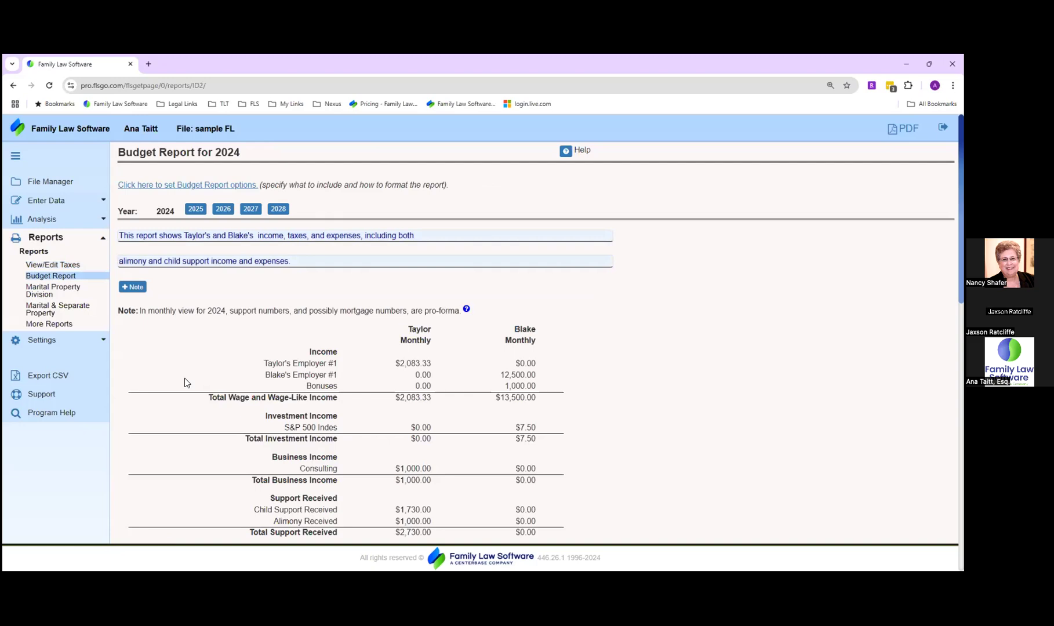
scroll(195, 374, down, 1)
scroll(194, 370, down, 1)
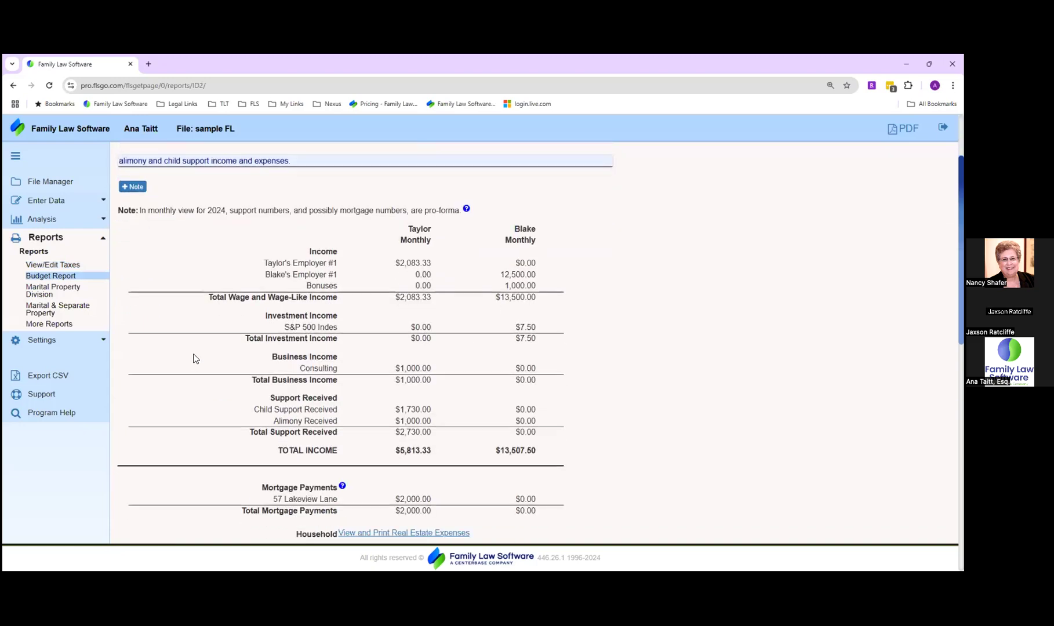
scroll(216, 342, down, 1)
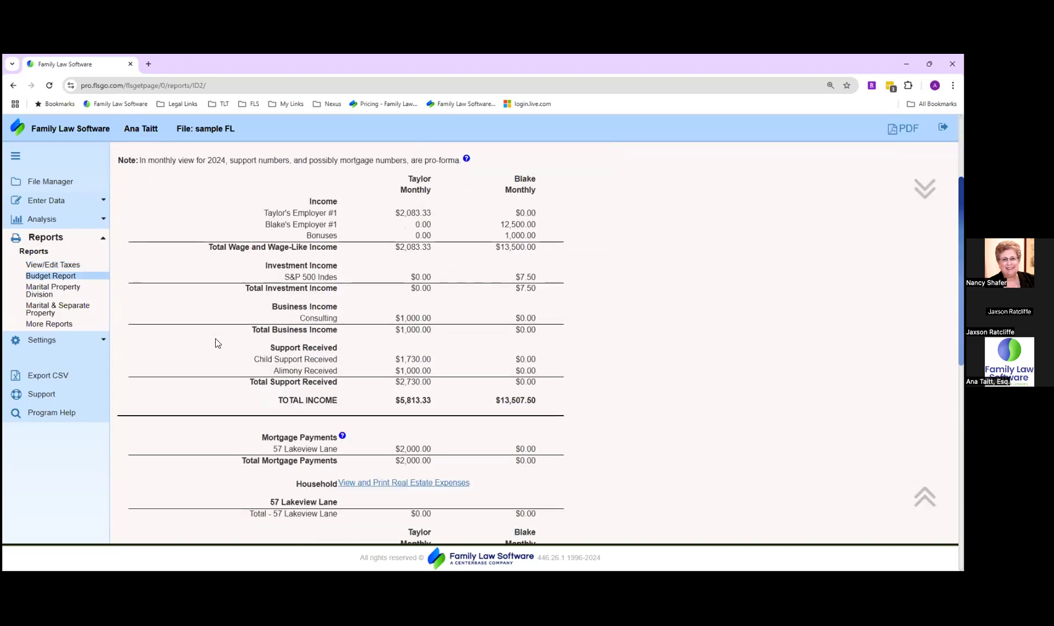
scroll(215, 348, down, 1)
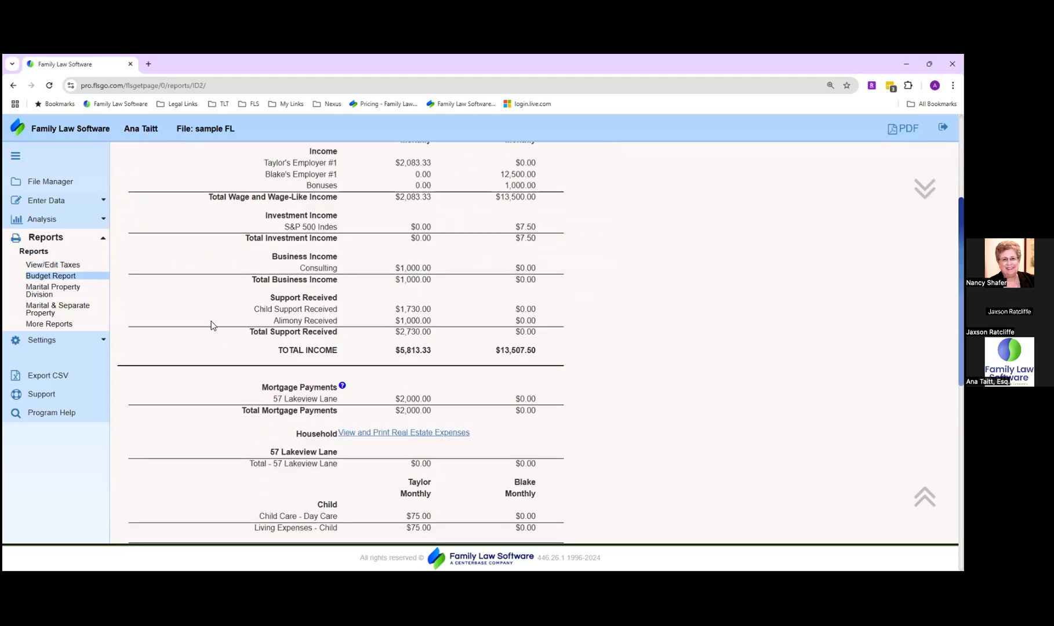
click(56, 329)
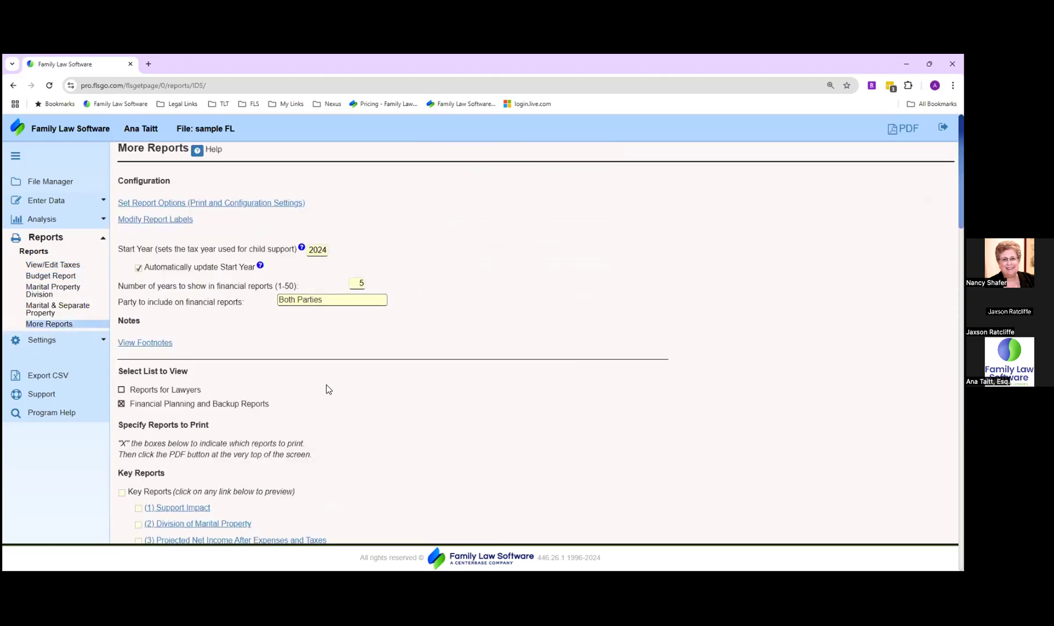
Step: Look through the key and backup reports offered on the More Reports page and the data entry sections
scroll(327, 387, down, 2)
scroll(328, 390, down, 3)
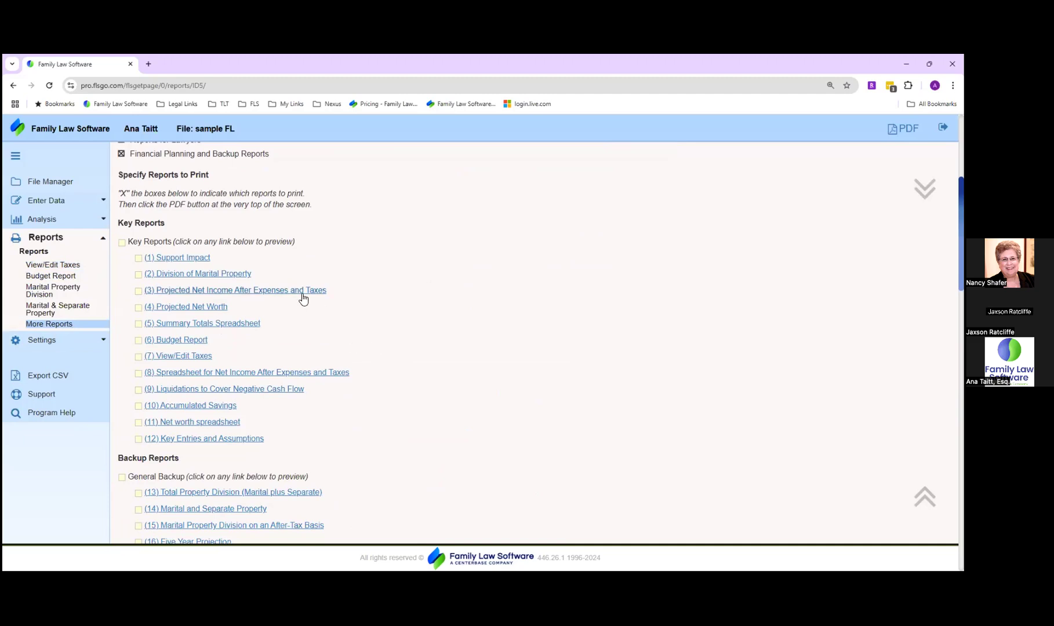
click(78, 238)
click(77, 204)
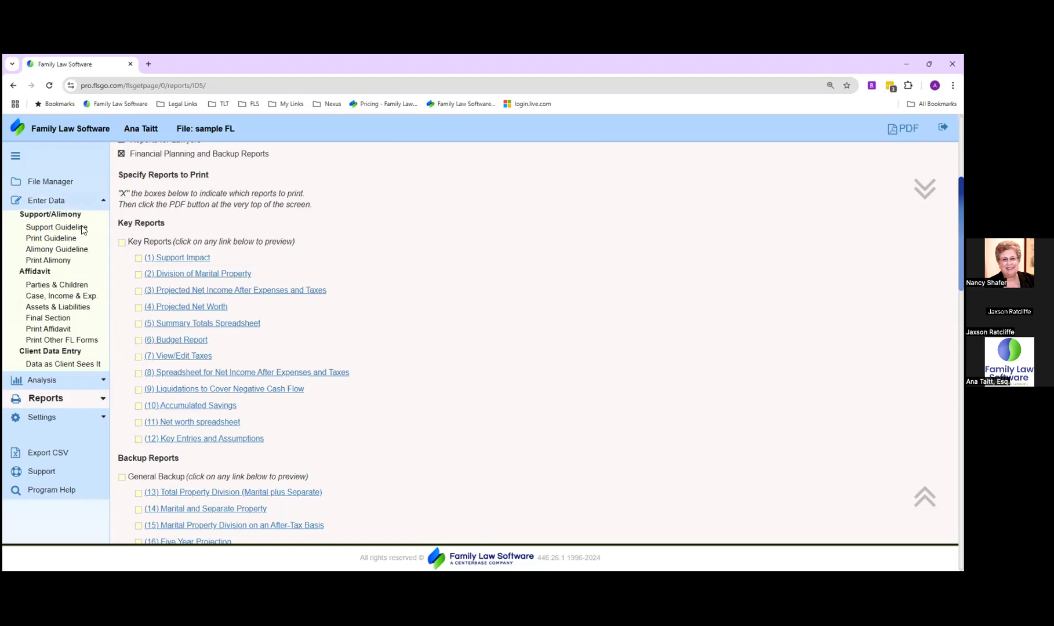
click(78, 206)
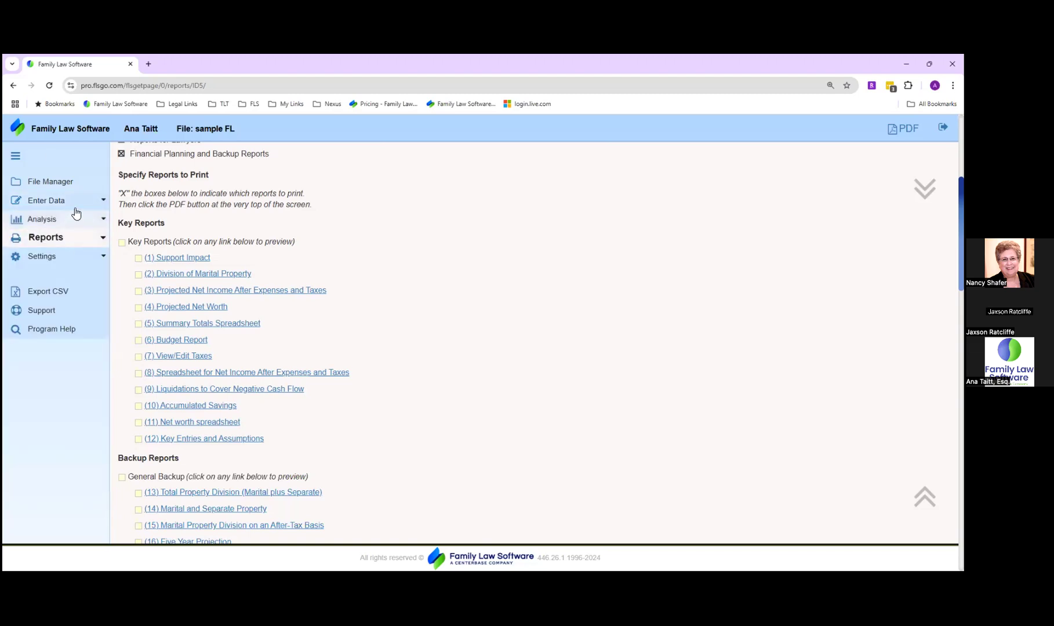
click(78, 203)
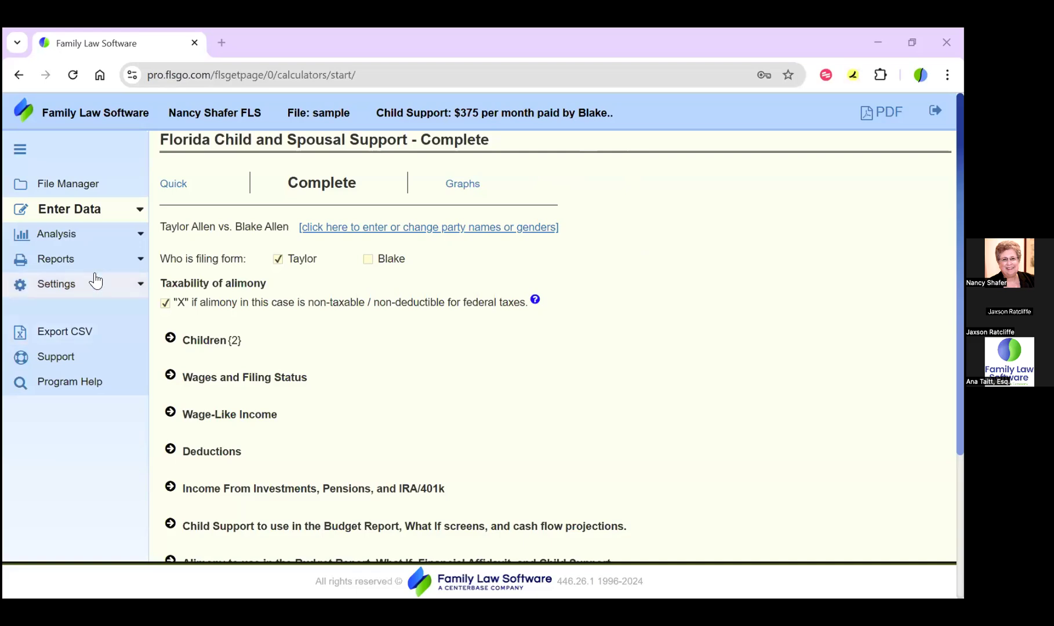
Step: View the Assets and Liabilities screen, then the Case Information, Income & Expenses screen of the affidavit
click(80, 215)
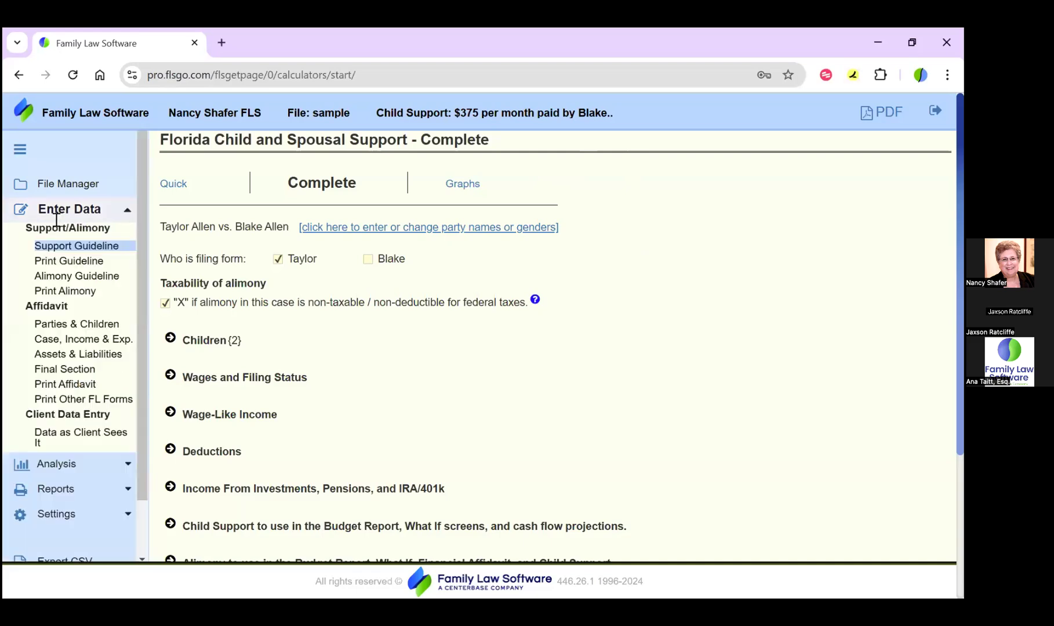
click(67, 355)
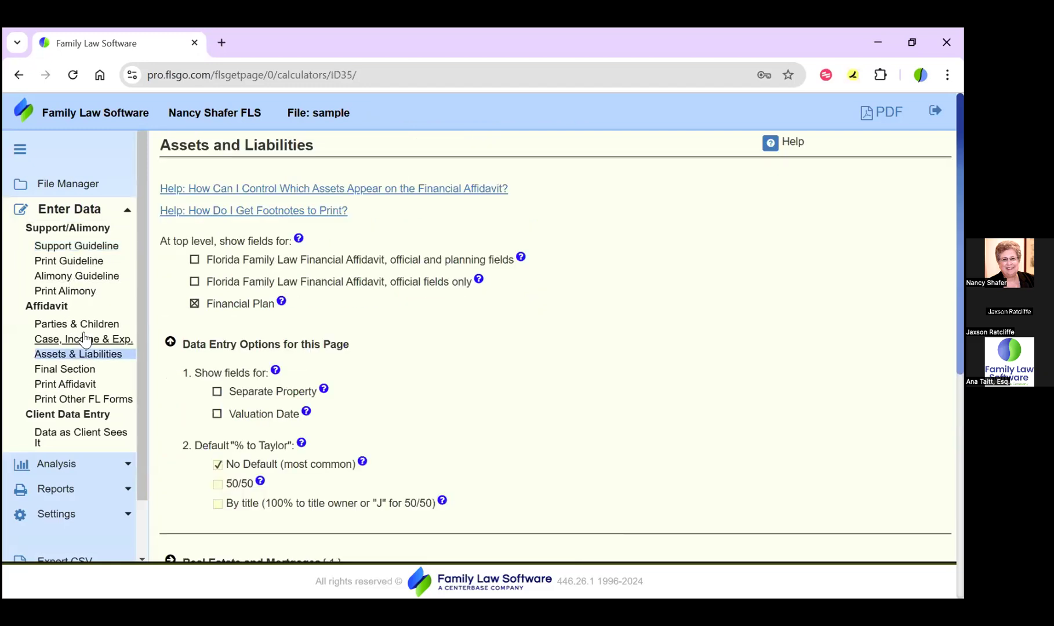
click(84, 340)
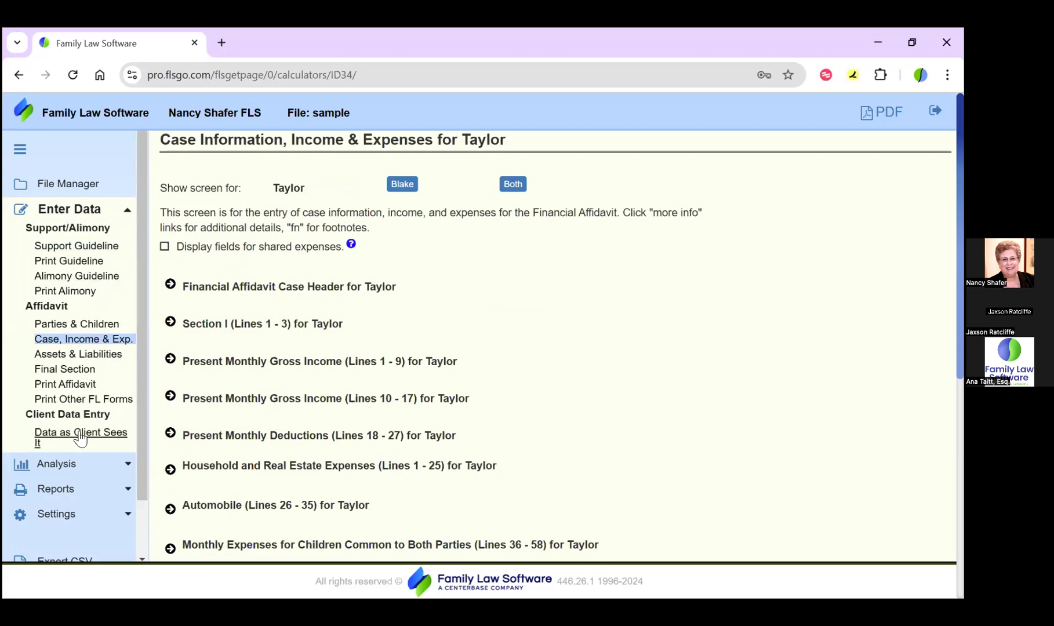
Step: Open the Alimony Breakeven calculator and review the monthly breakeven amount, its assumptions and the explanation
click(69, 463)
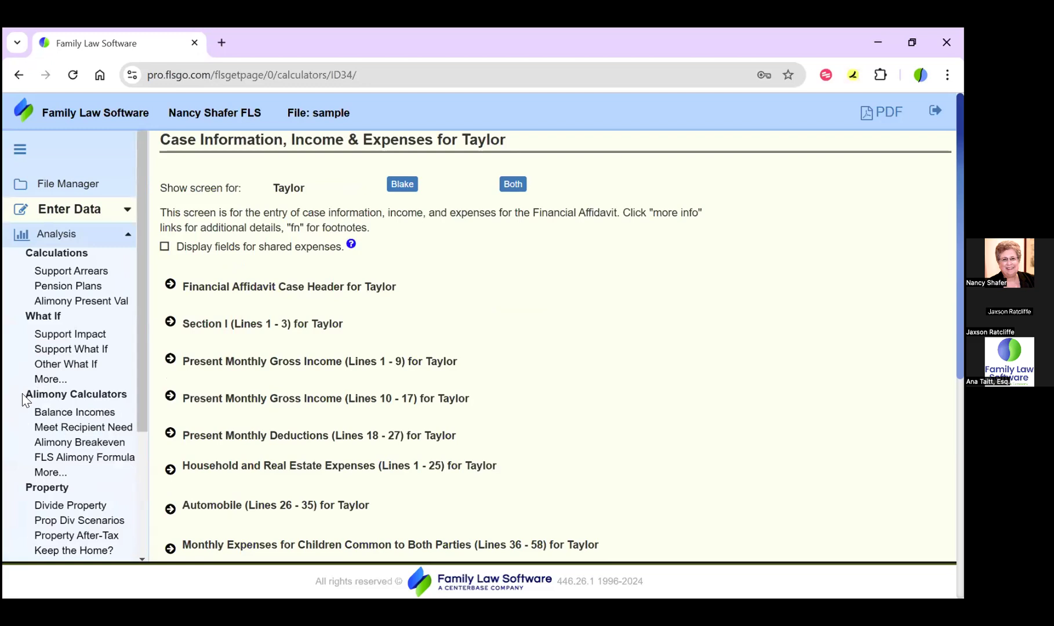
triple_click(128, 397)
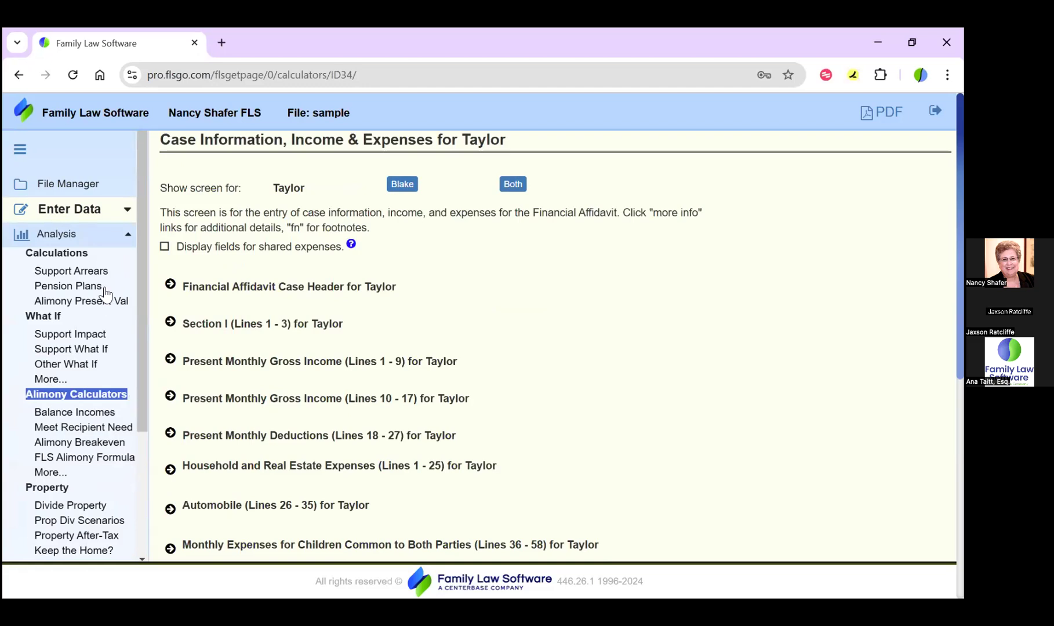
drag(79, 243, 34, 241)
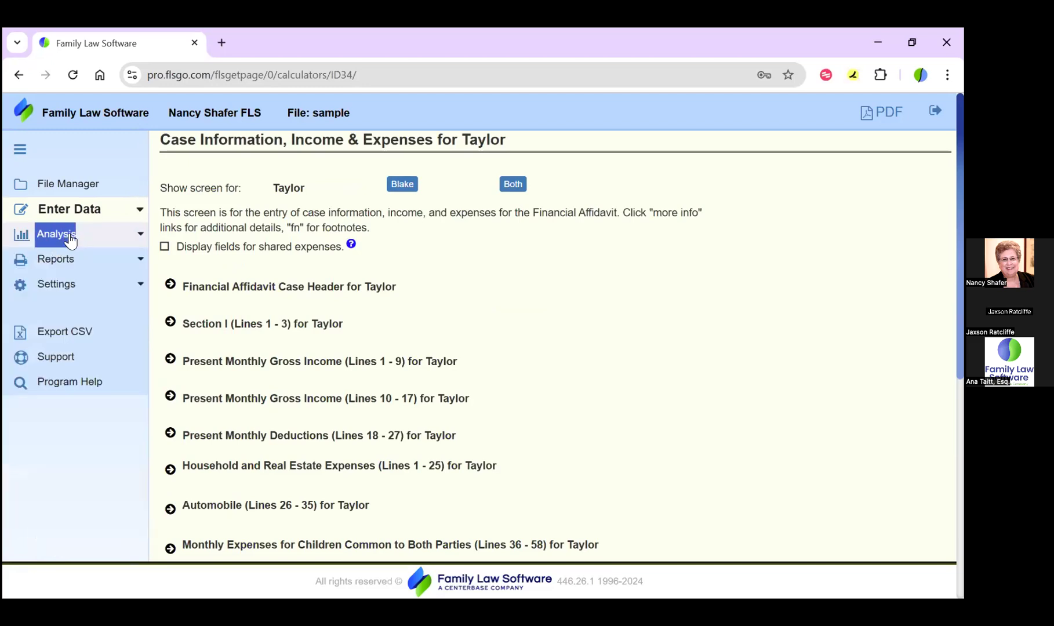
click(68, 241)
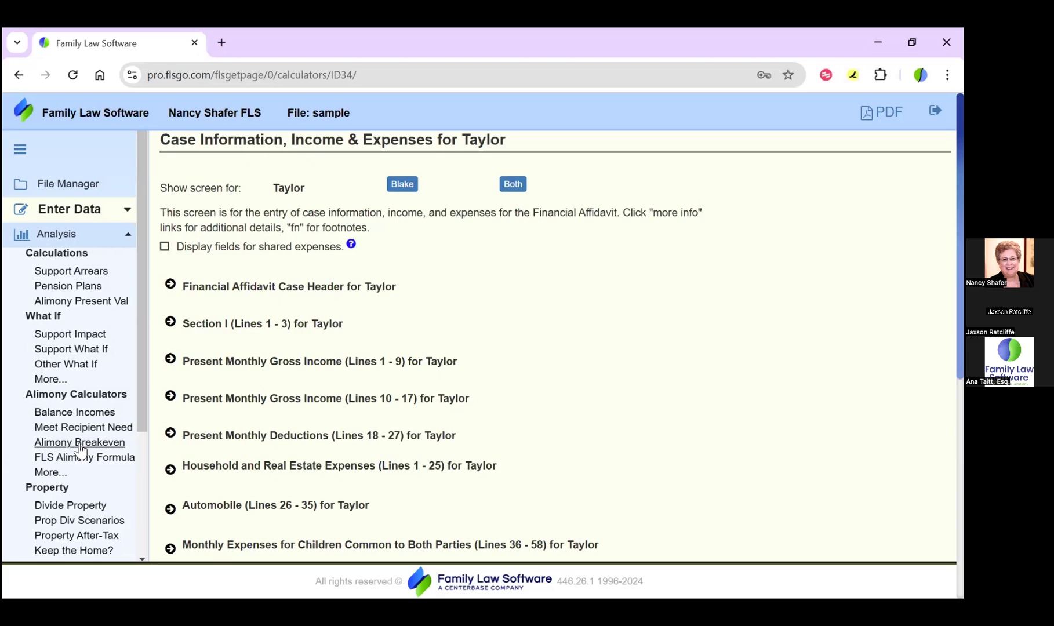
click(80, 443)
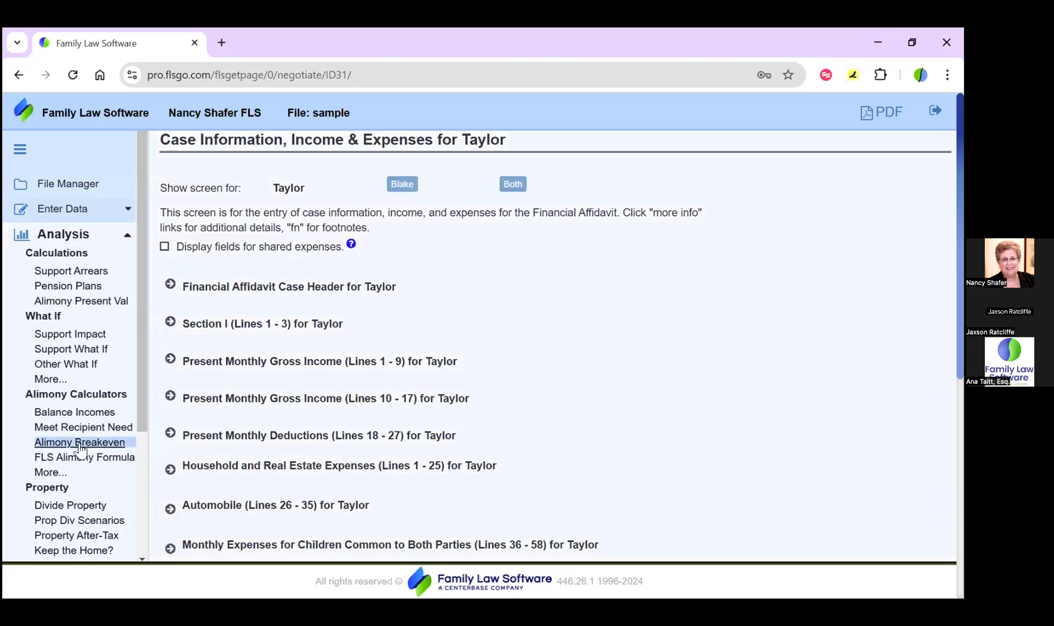
drag(312, 169, 361, 169)
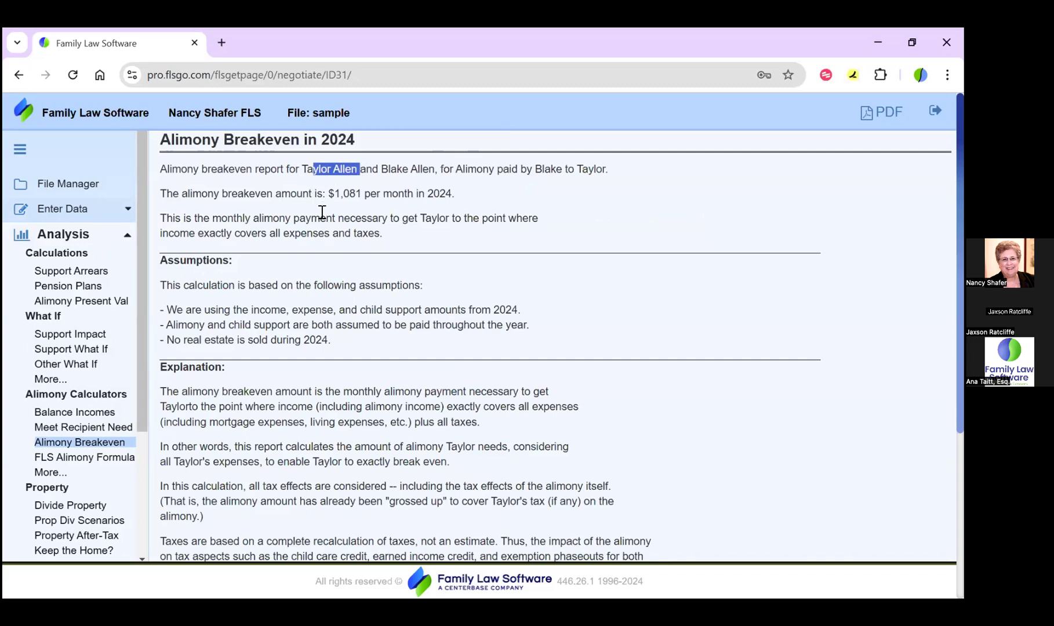
click(331, 193)
drag(332, 193, 364, 193)
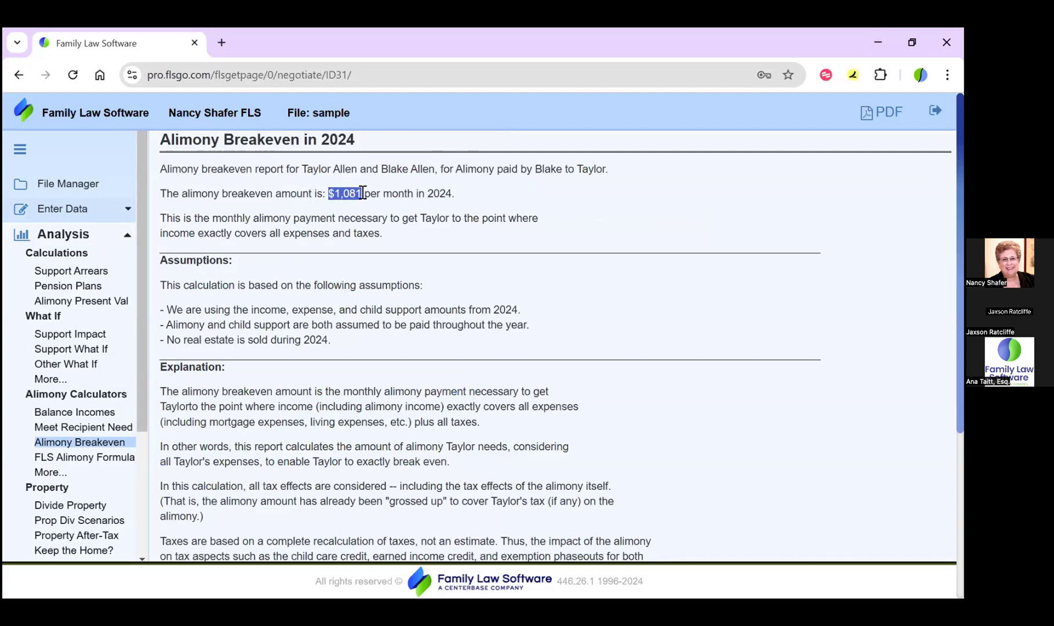
click(352, 222)
scroll(352, 222, down, 4)
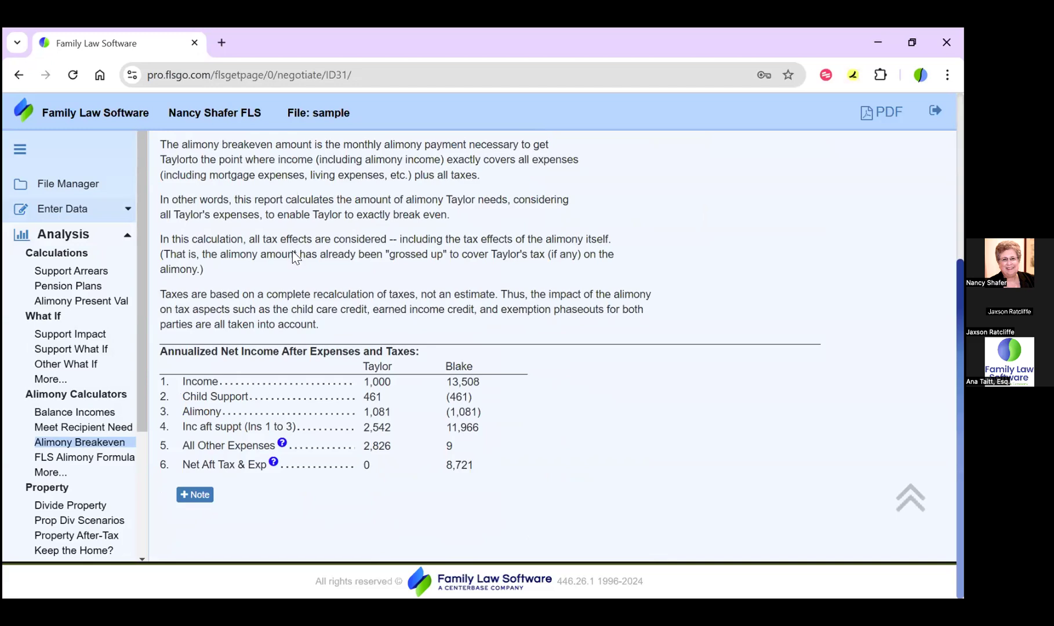
Step: Examine both parties' income, support, other expenses and net figures in the Annualized Net Income After Expenses and Taxes table
drag(163, 353, 477, 370)
drag(500, 411, 503, 474)
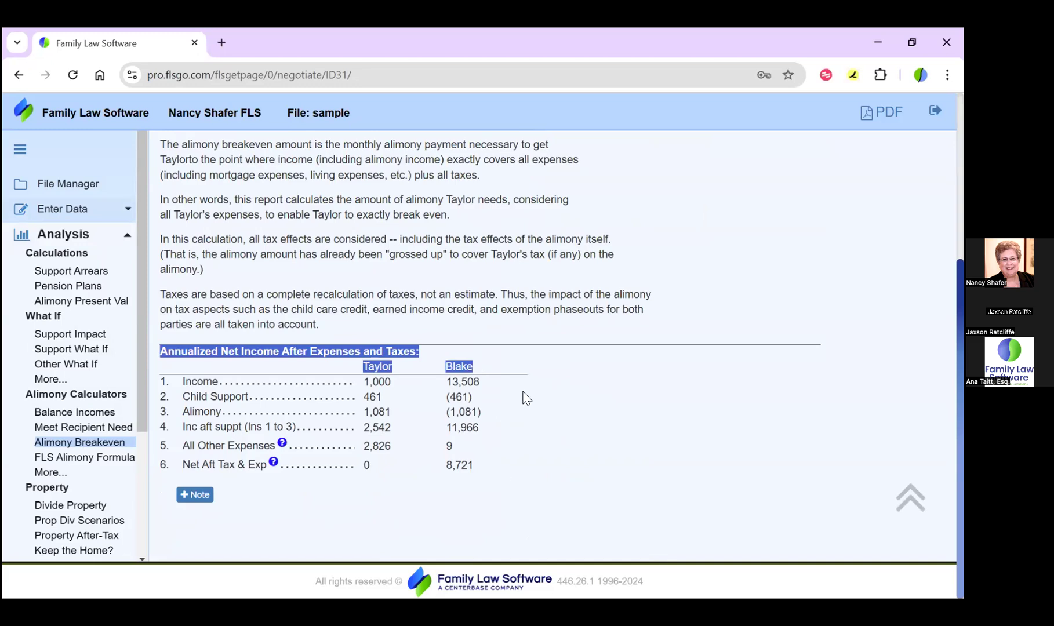
click(424, 393)
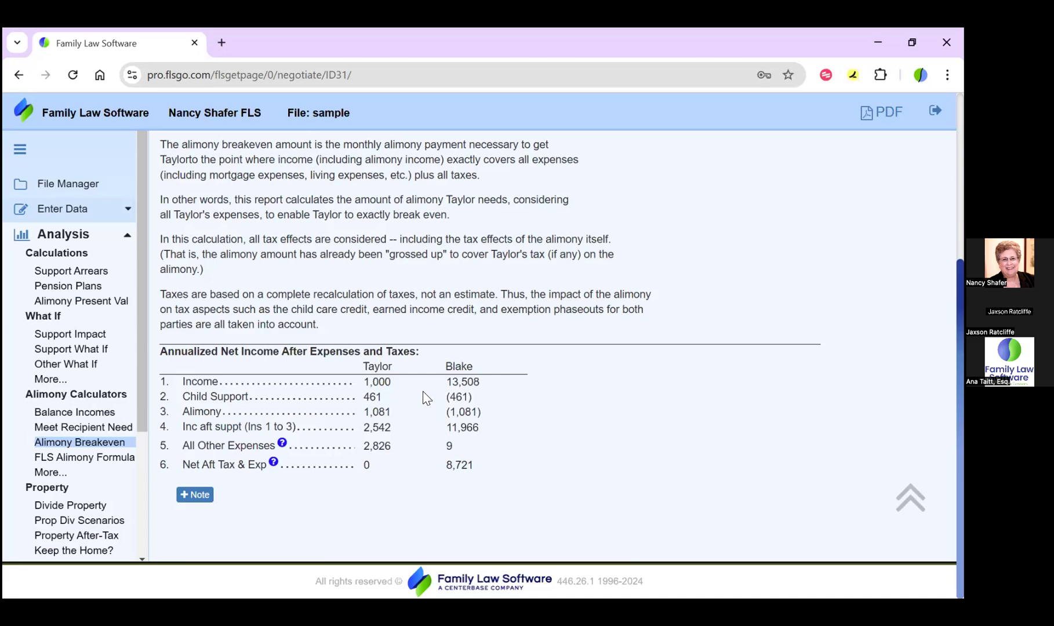
double_click(366, 386)
drag(445, 382, 481, 383)
drag(383, 397, 363, 413)
drag(396, 448, 355, 449)
double_click(366, 465)
drag(447, 465, 496, 468)
click(494, 467)
drag(475, 471, 445, 468)
double_click(449, 446)
click(451, 448)
Step: Open the Meet Recipient Need calculator and check the recipient's desired annual after-tax income
click(82, 429)
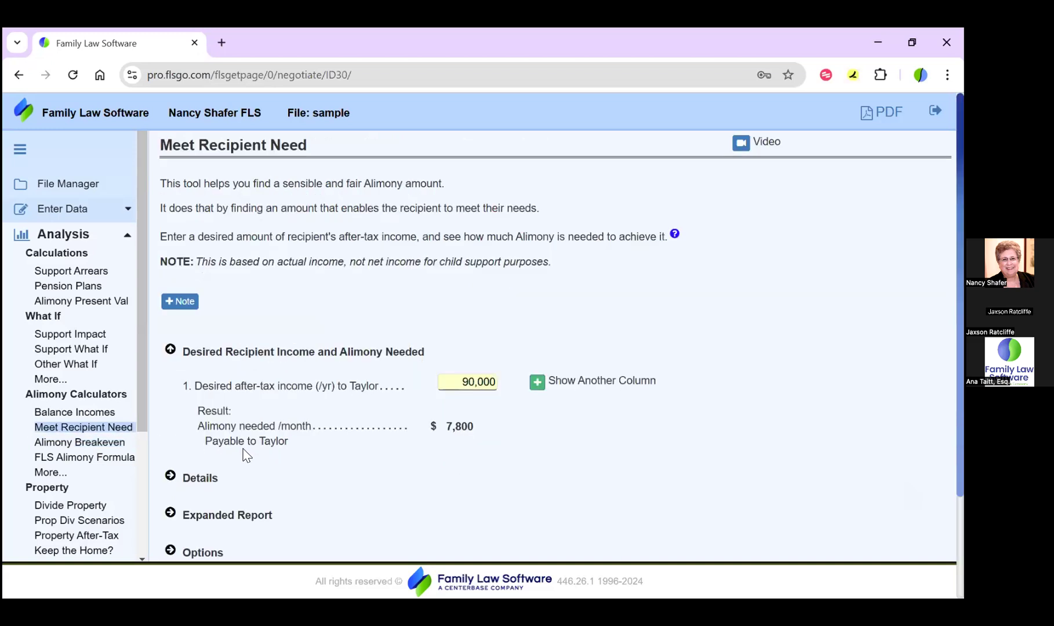
click(459, 385)
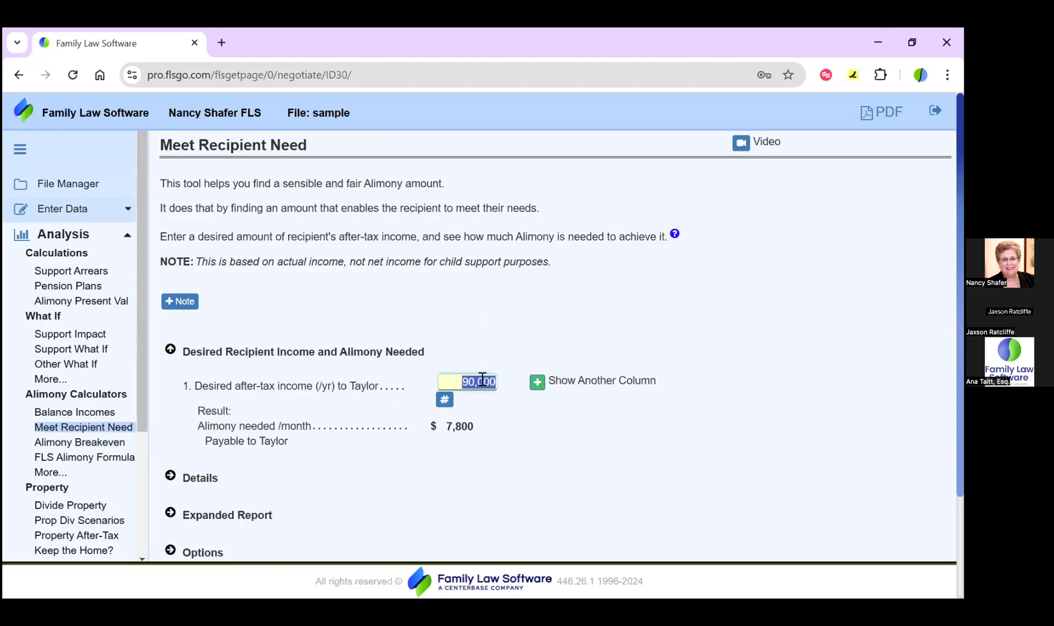
drag(198, 236, 415, 236)
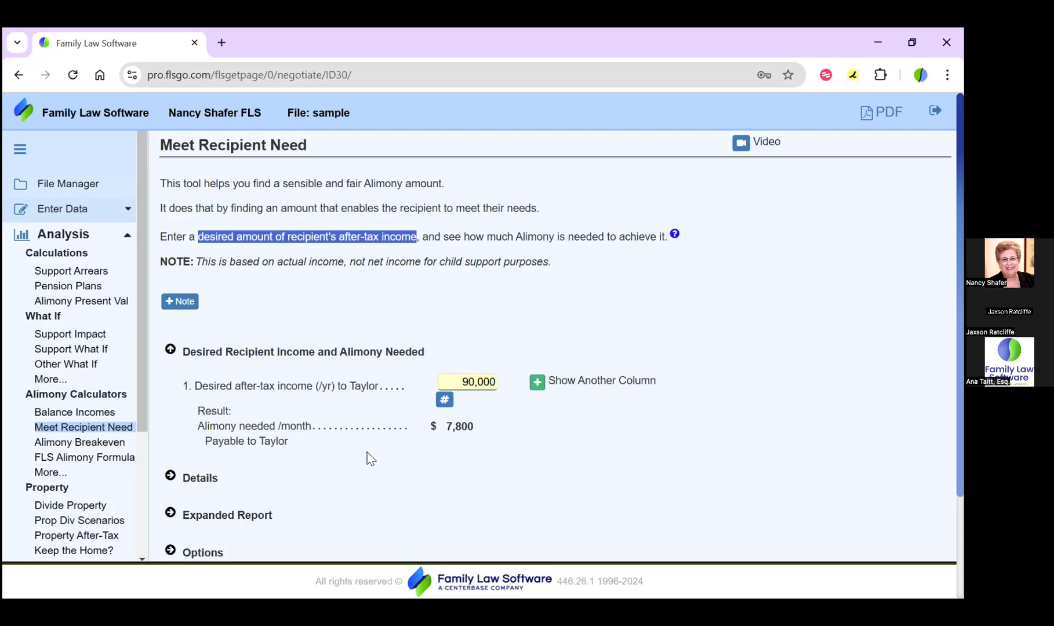
Step: Expand the Details chart and compare both parties' net income after taxes and expenses
click(170, 481)
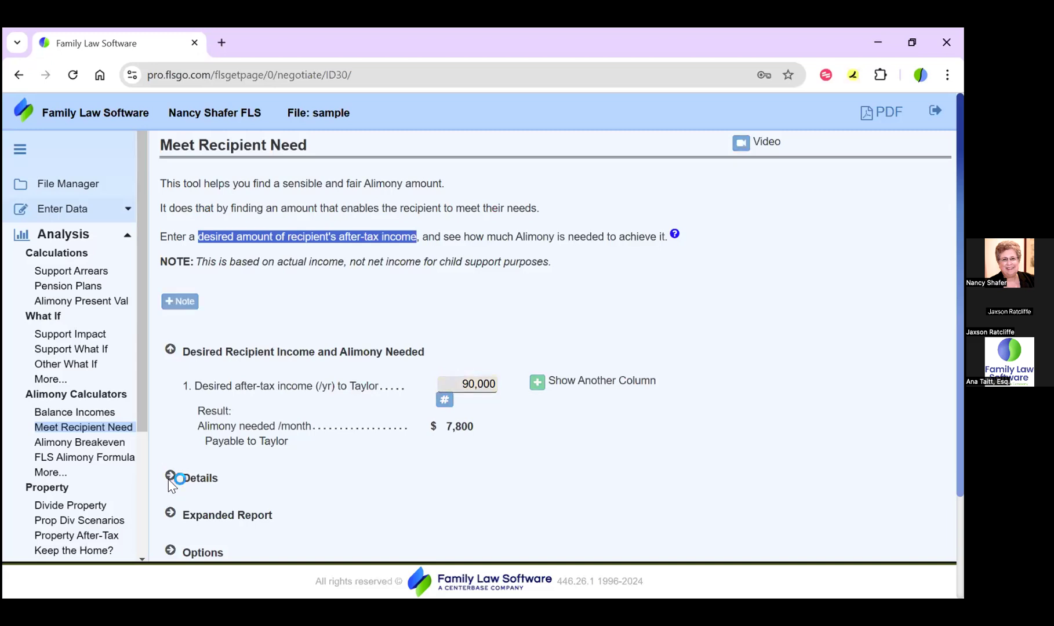
click(241, 479)
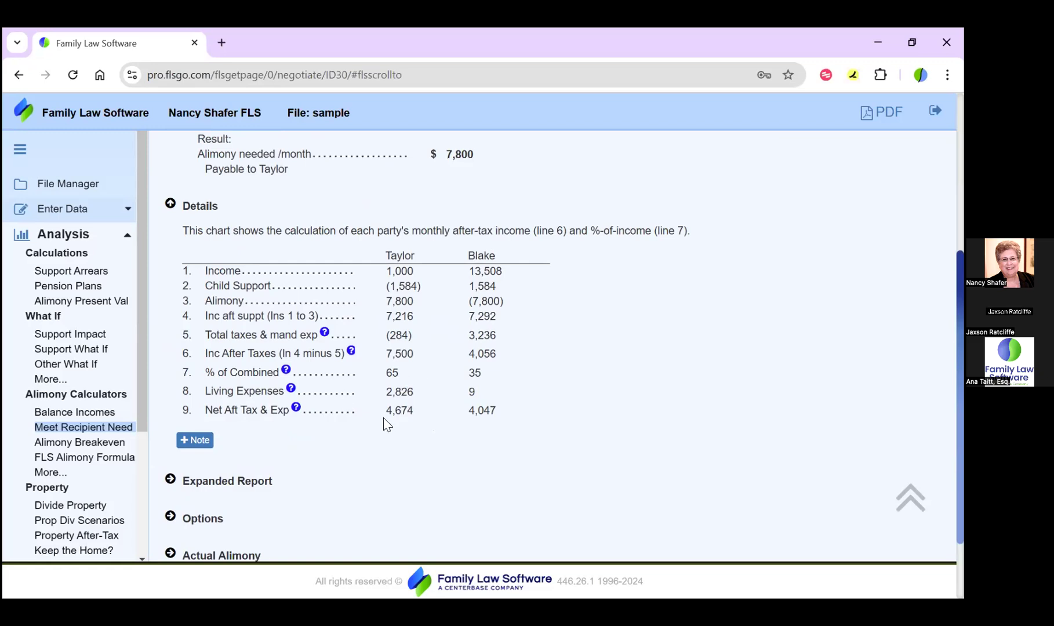
drag(386, 409, 423, 419)
drag(467, 410, 505, 411)
Step: Expand the Expanded Report and Options sections of Meet Recipient Need and review their lines and calculation settings
click(195, 477)
mouse_move(195, 476)
mouse_down()
mouse_move(266, 477)
mouse_move(174, 489)
mouse_up()
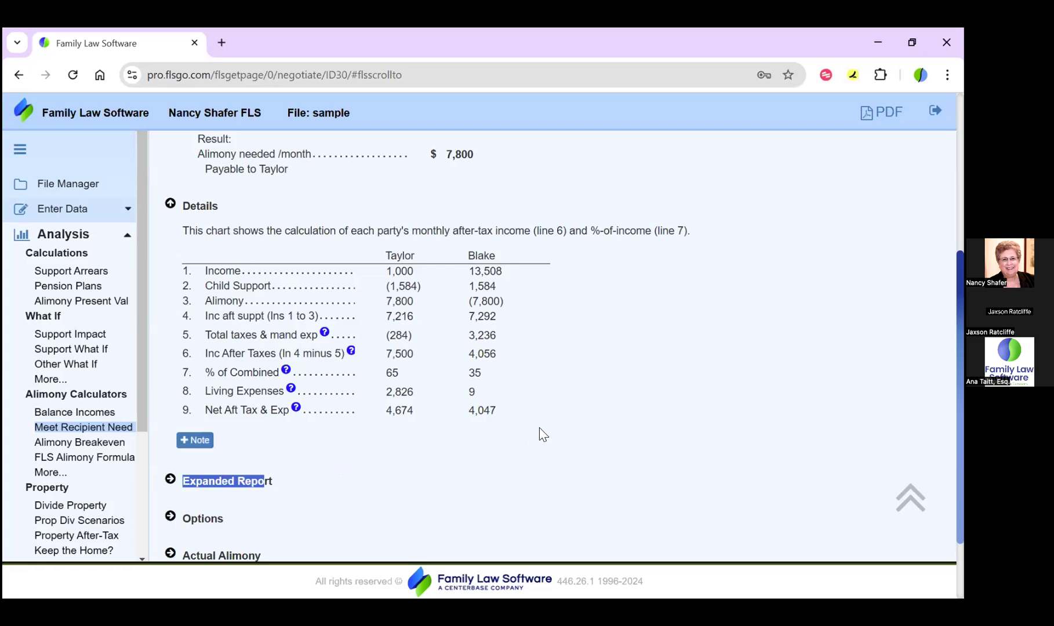
click(203, 483)
scroll(487, 365, down, 5)
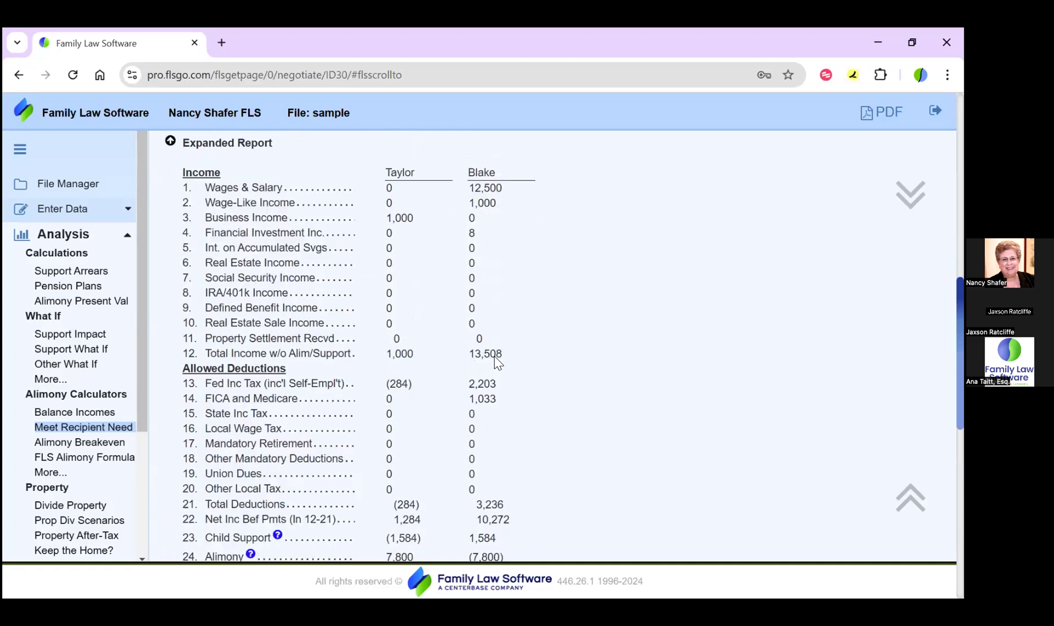
scroll(494, 363, down, 4)
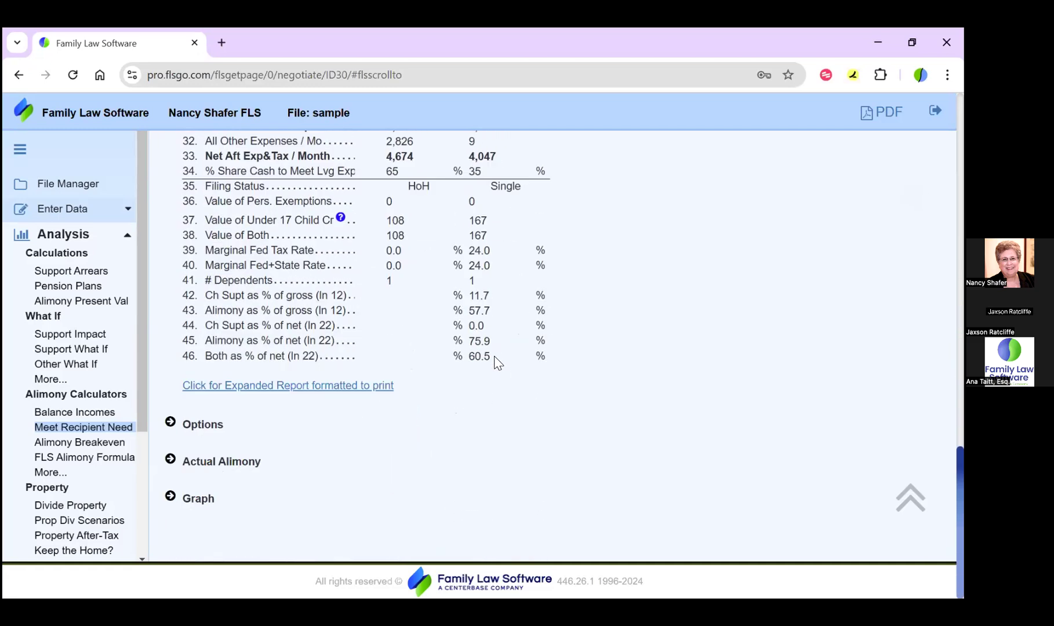
click(169, 424)
click(170, 423)
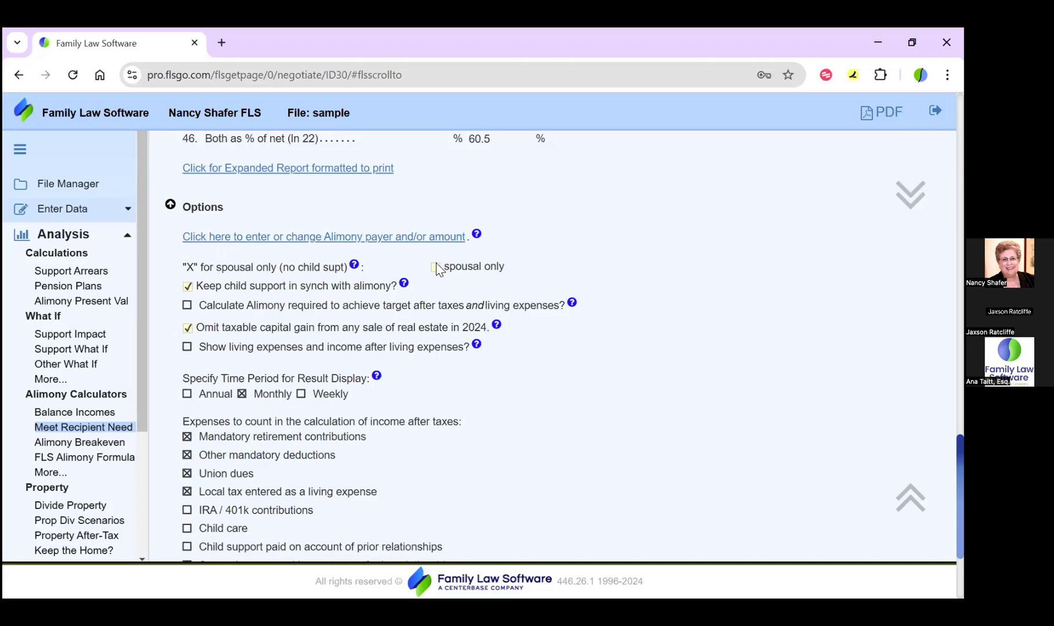
Step: Add a second comparison column in Meet Recipient Need with a desired after-tax income of 70,000 per year
scroll(528, 243, up, 15)
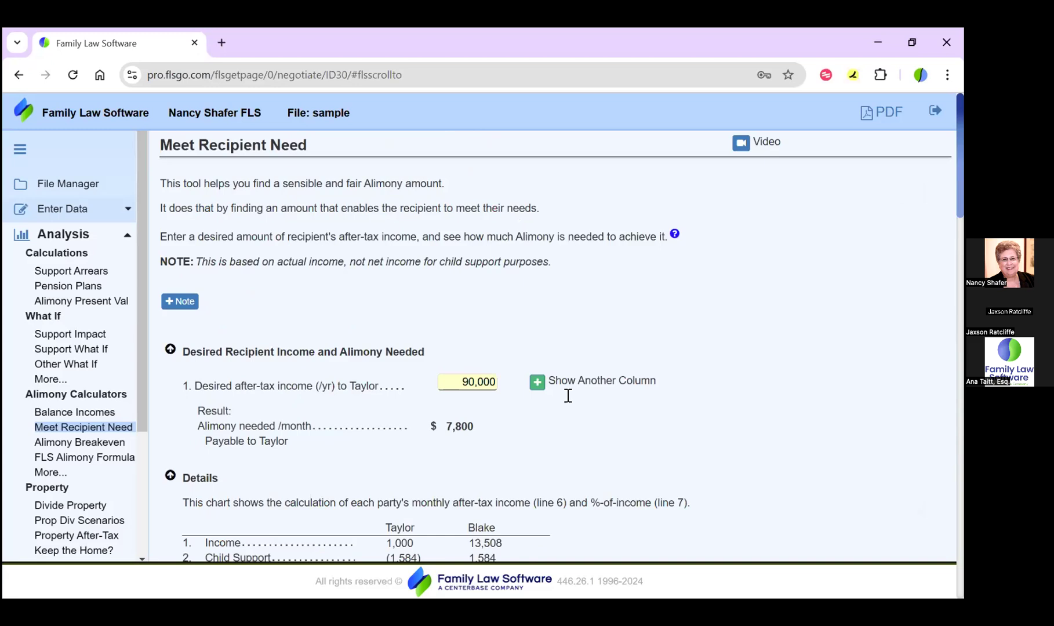
click(537, 384)
click(635, 198)
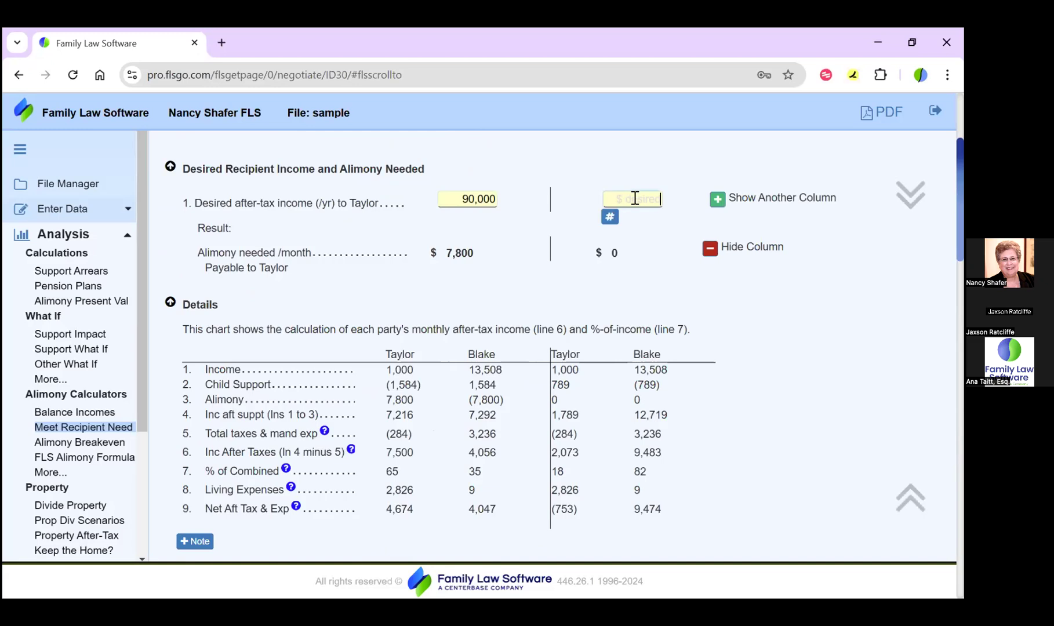
text(70000)
key(Tab)
Step: Compare the second scenario's alimony needed, net incomes and spousal-only option with the first column
drag(651, 253, 617, 254)
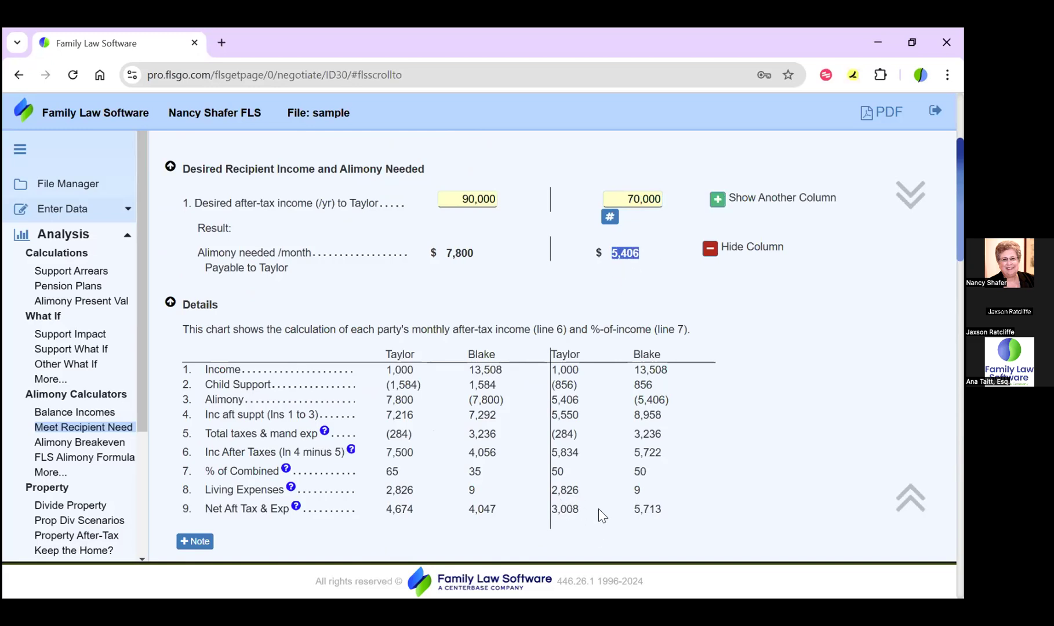
drag(608, 509, 661, 509)
click(557, 512)
scroll(713, 418, down, 3)
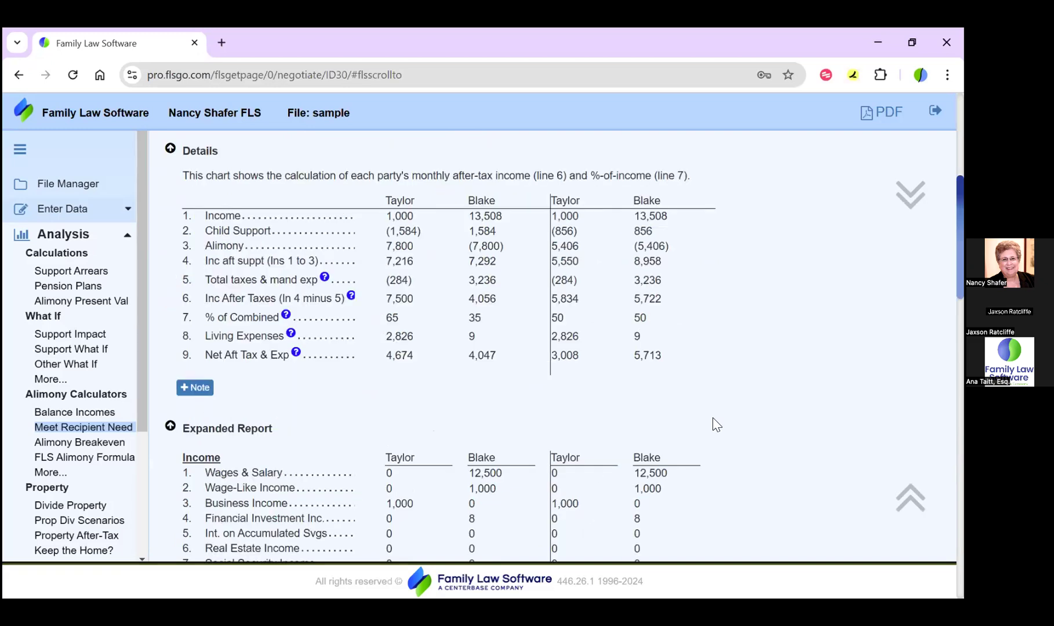
scroll(713, 417, down, 7)
scroll(713, 418, down, 15)
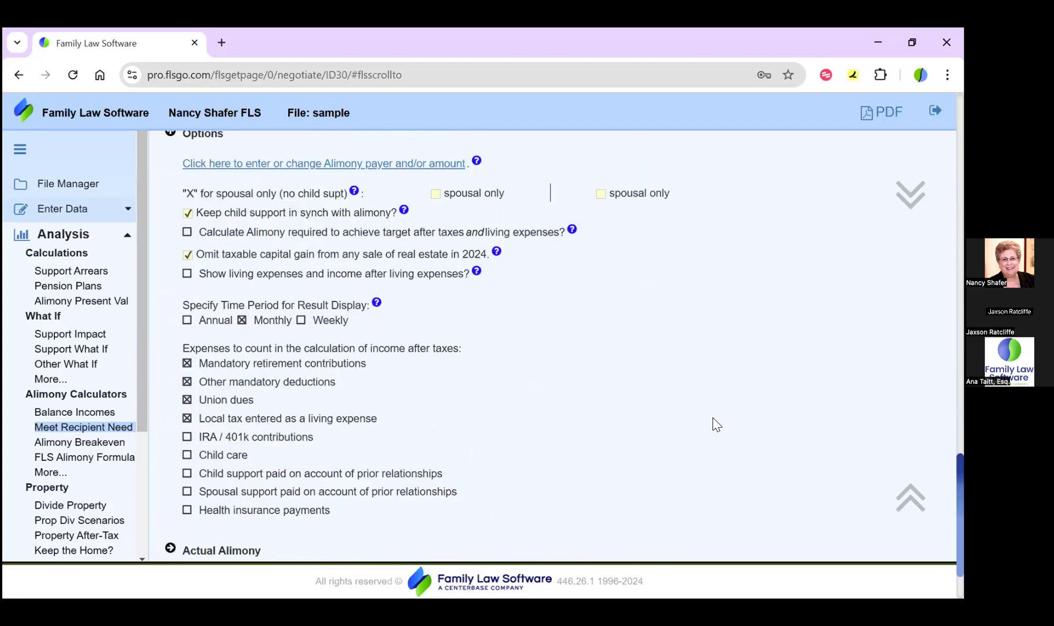
scroll(714, 420, up, 20)
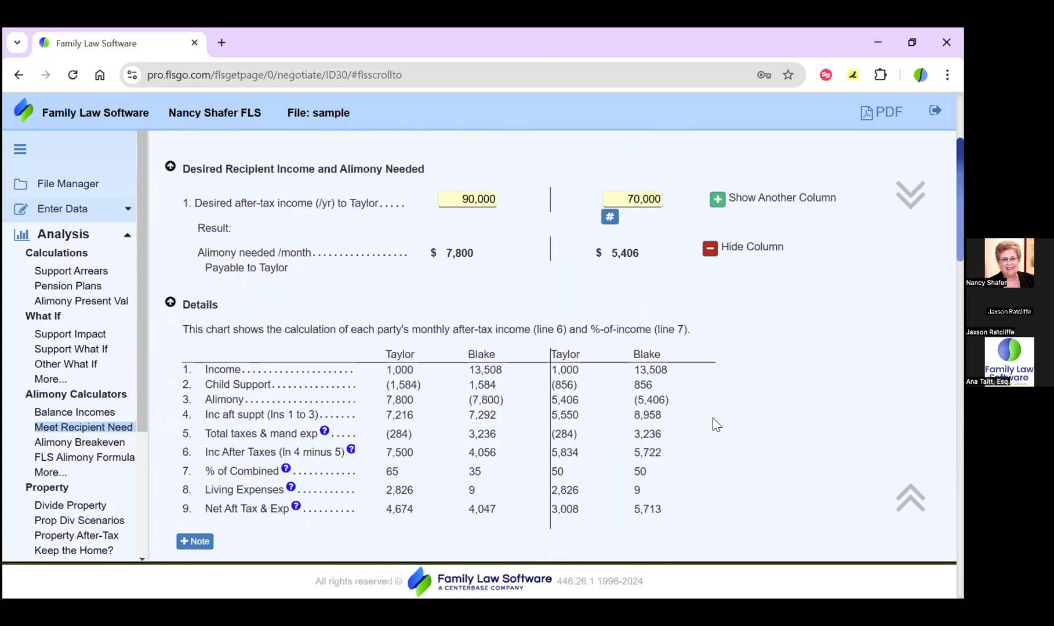
scroll(713, 418, up, 3)
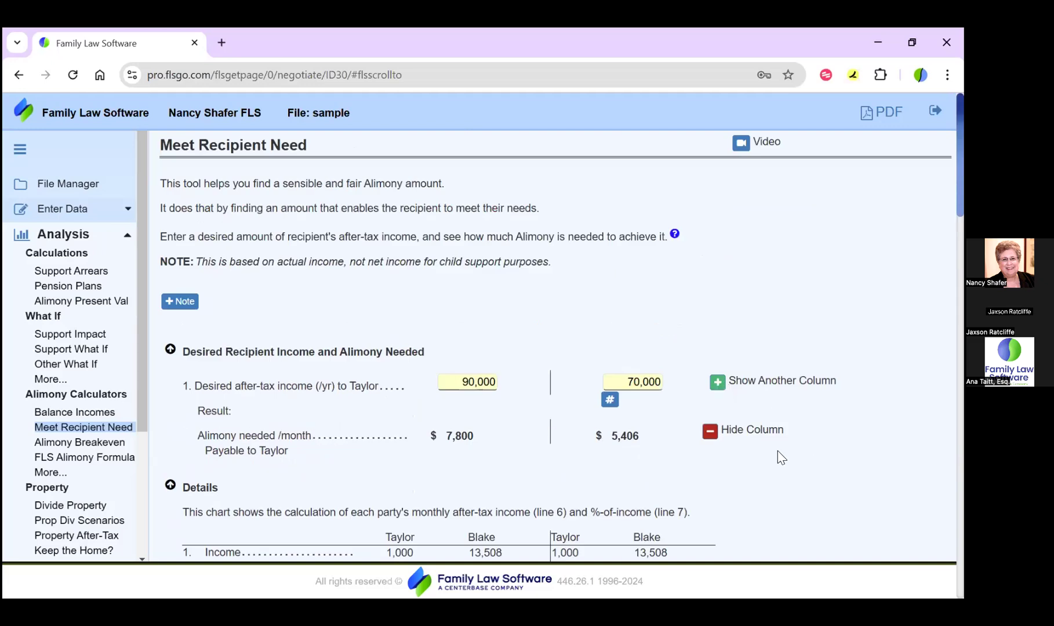
Step: Open the Balance Incomes calculator and review the alimony needed for a 50/50 after-tax income split and its Details chart
click(88, 413)
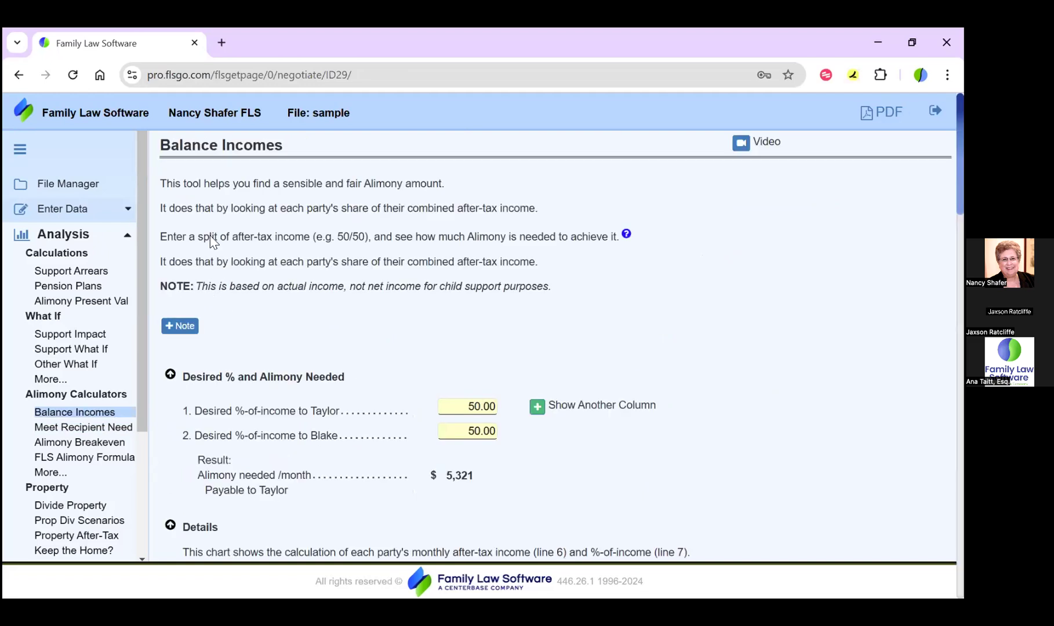
drag(197, 238, 312, 238)
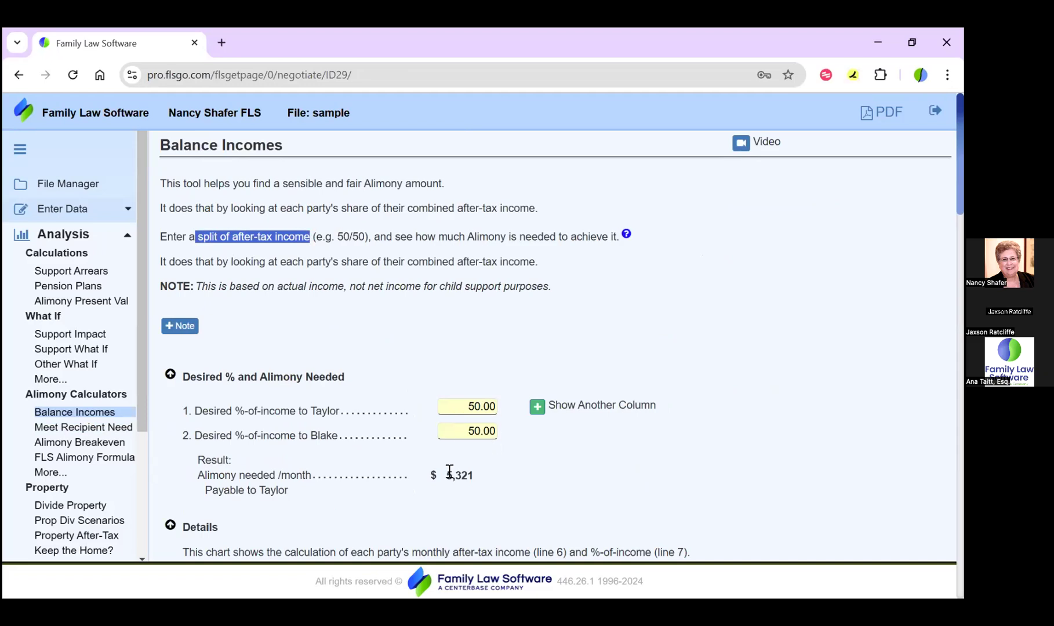
drag(448, 477, 482, 478)
click(370, 508)
scroll(372, 509, down, 1)
scroll(371, 509, down, 3)
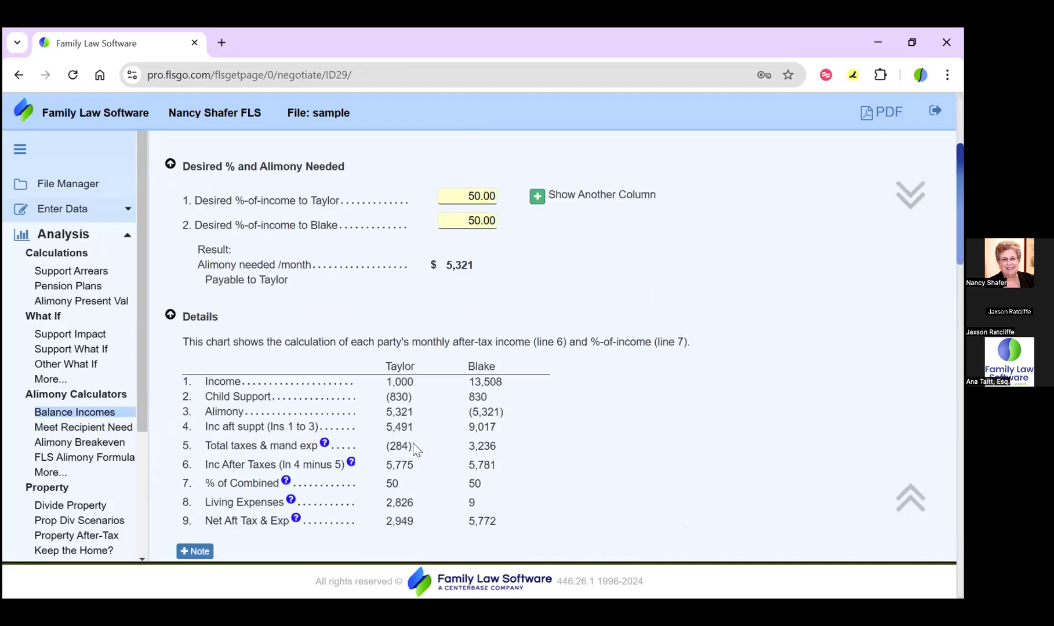
Step: Add a second comparison column in Balance Incomes and enter a different desired percentage of income for the alimony recipient
click(537, 196)
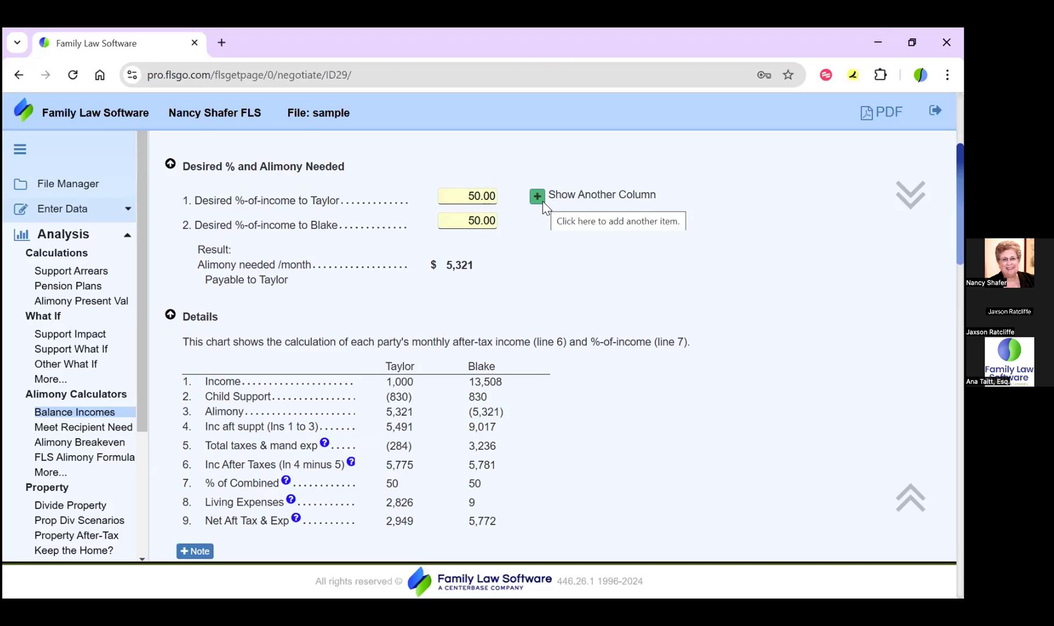
click(537, 196)
click(638, 198)
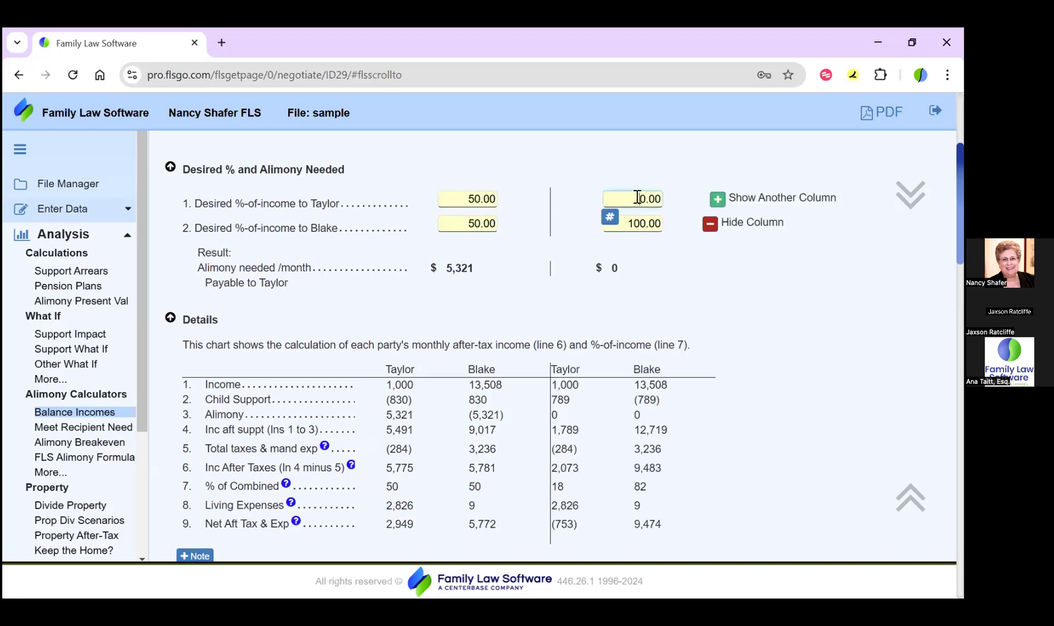
text(4)
key(Tab)
click(634, 199)
text(4)
key(Tab)
key(Tab)
Step: Open the Other What If tool and review both scenarios' child support, alimony, exemptions, filing statuses and monthly results
click(87, 365)
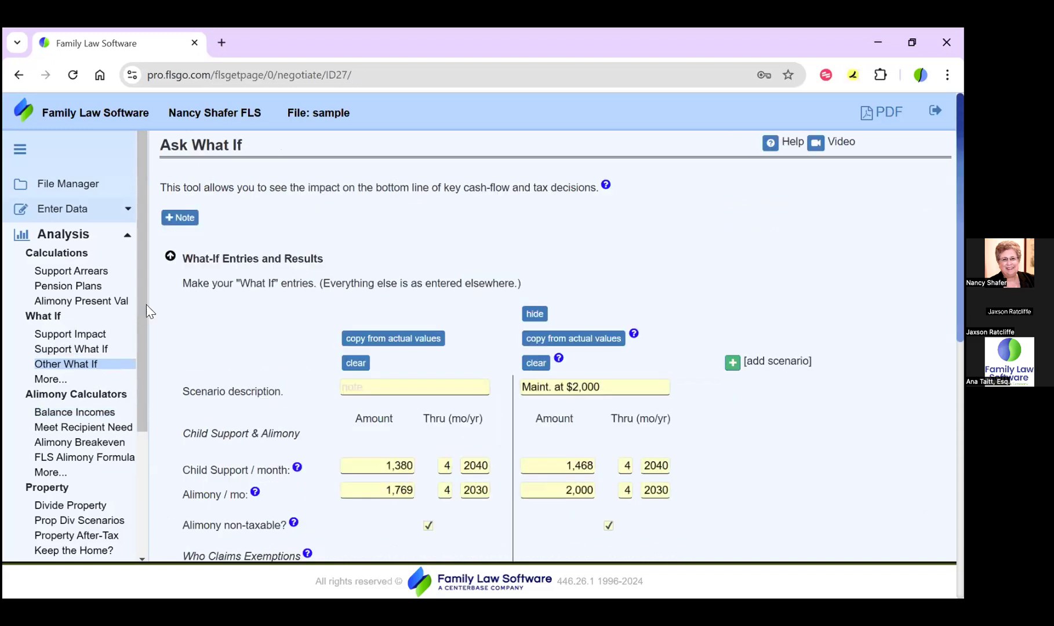
scroll(179, 325, down, 1)
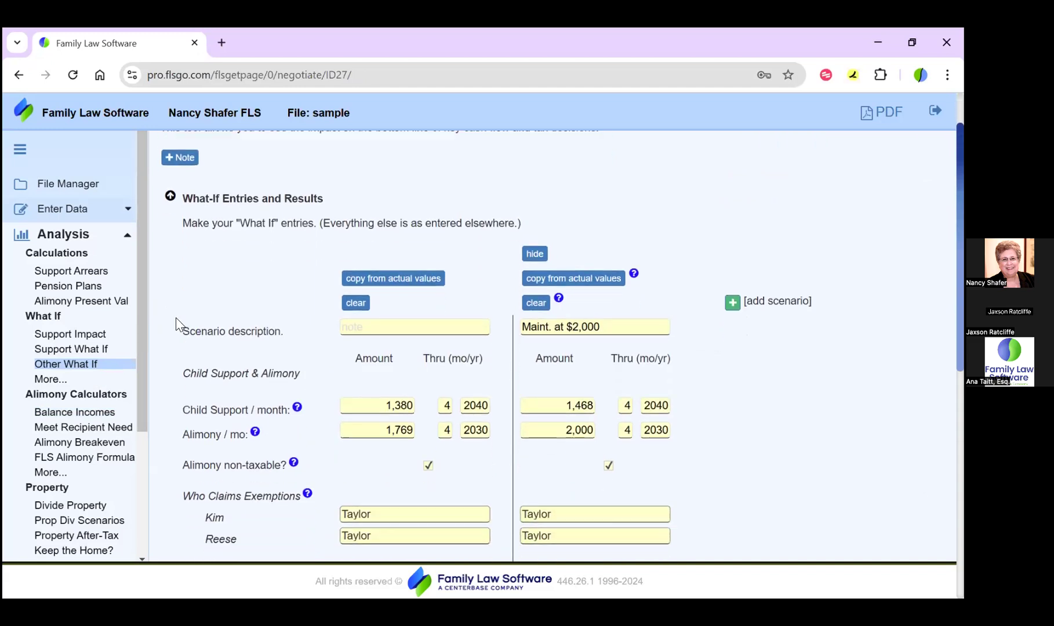
scroll(180, 324, down, 1)
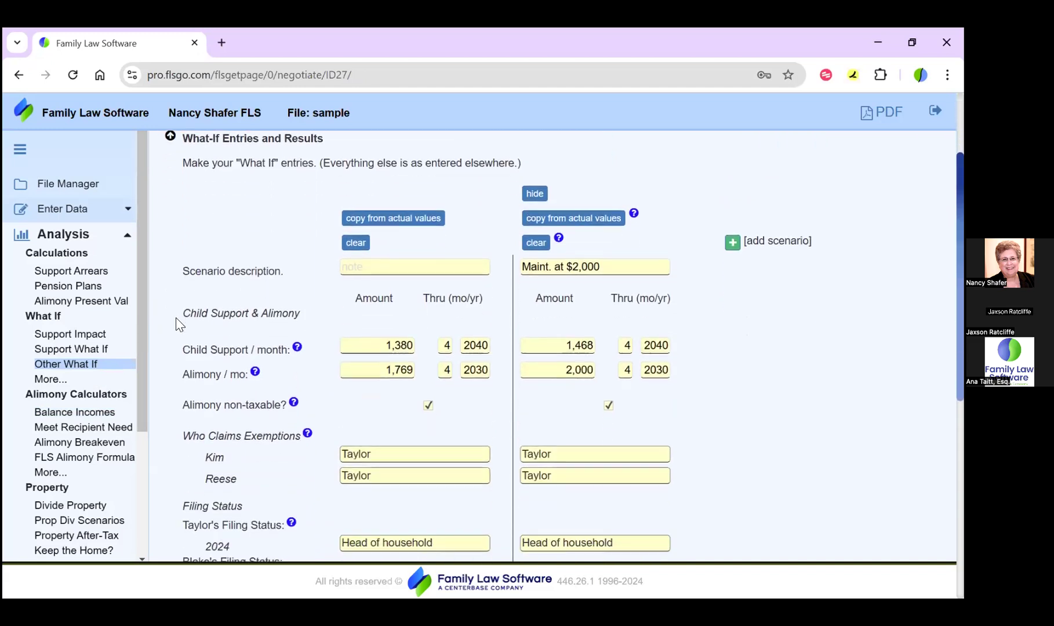
scroll(180, 324, down, 1)
scroll(180, 324, down, 1)
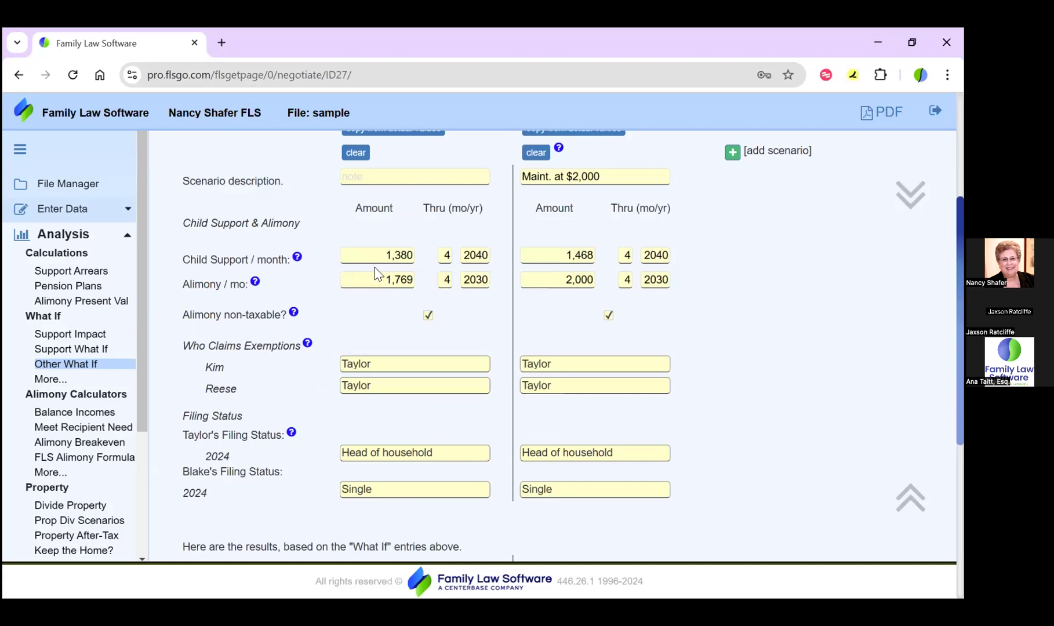
click(401, 258)
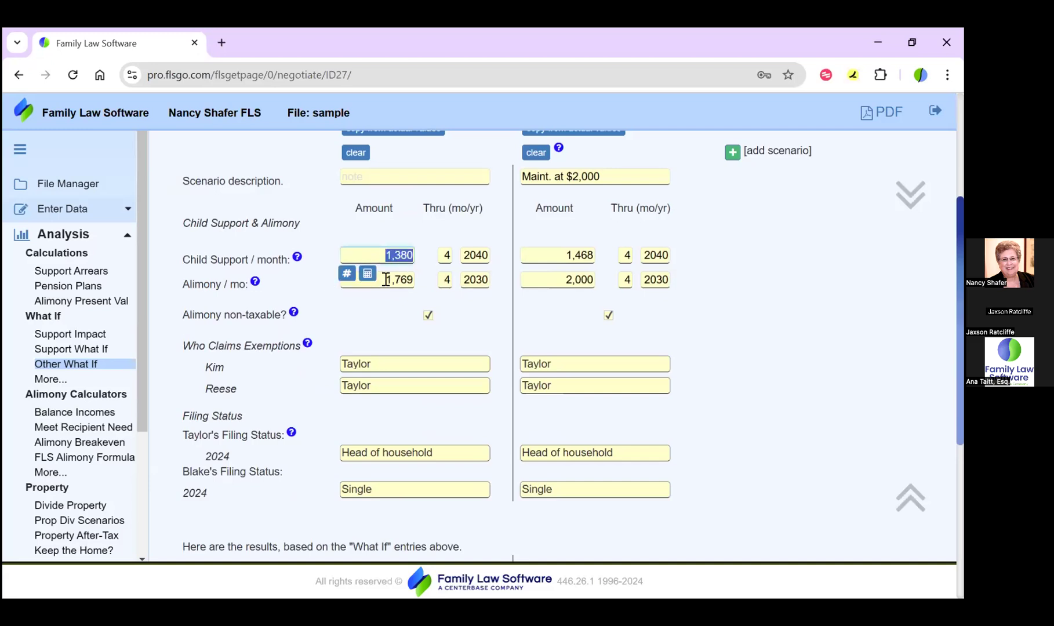
click(384, 281)
click(385, 308)
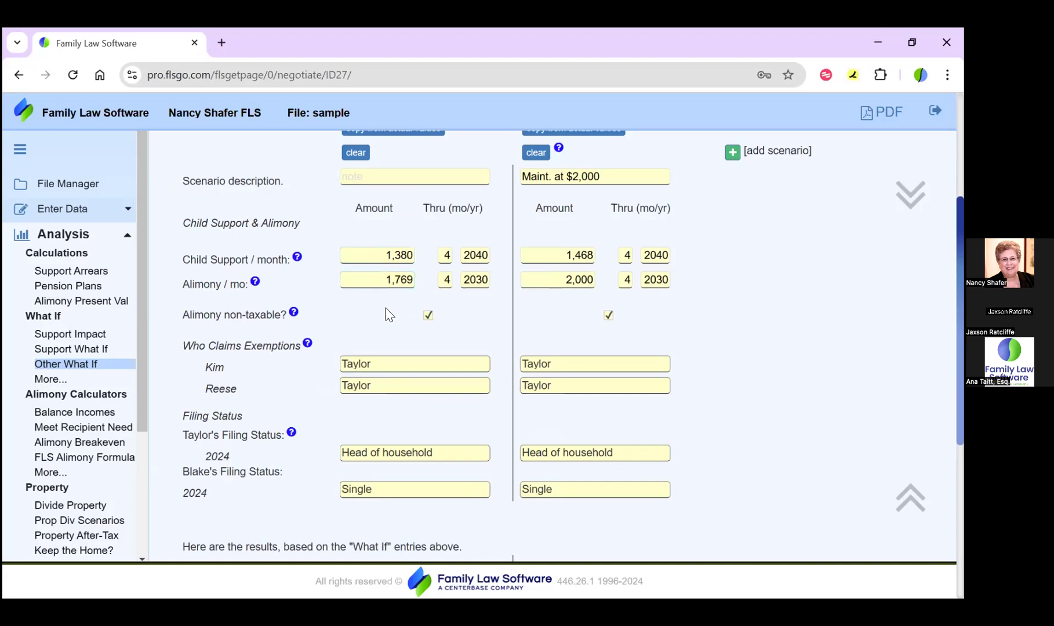
scroll(386, 308, down, 5)
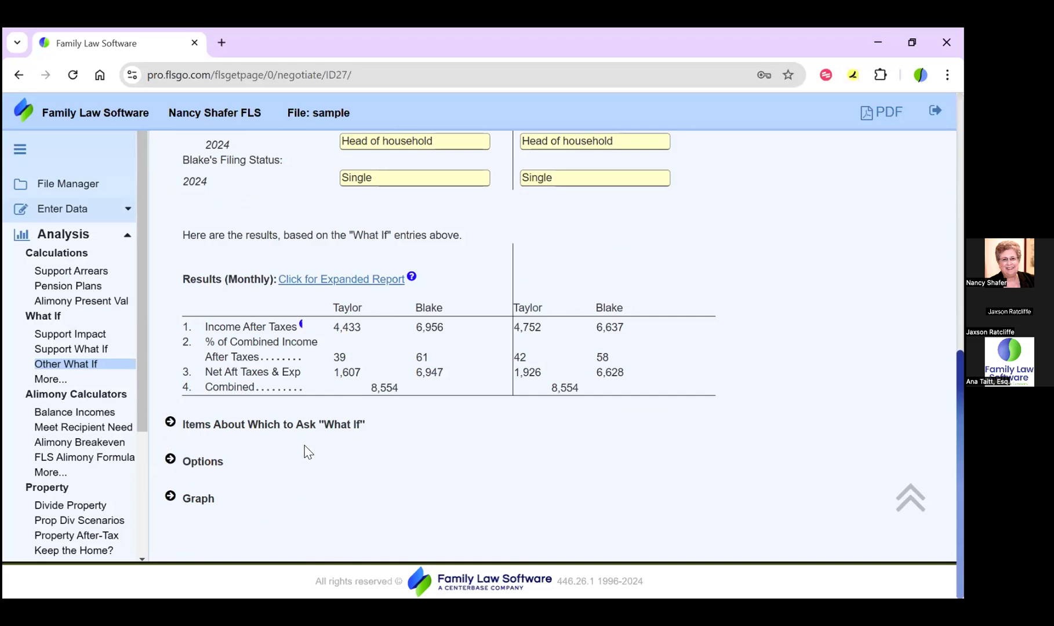
Step: Expand the What If Options section and review the settings for updating and synchronizing child support and alimony
click(171, 463)
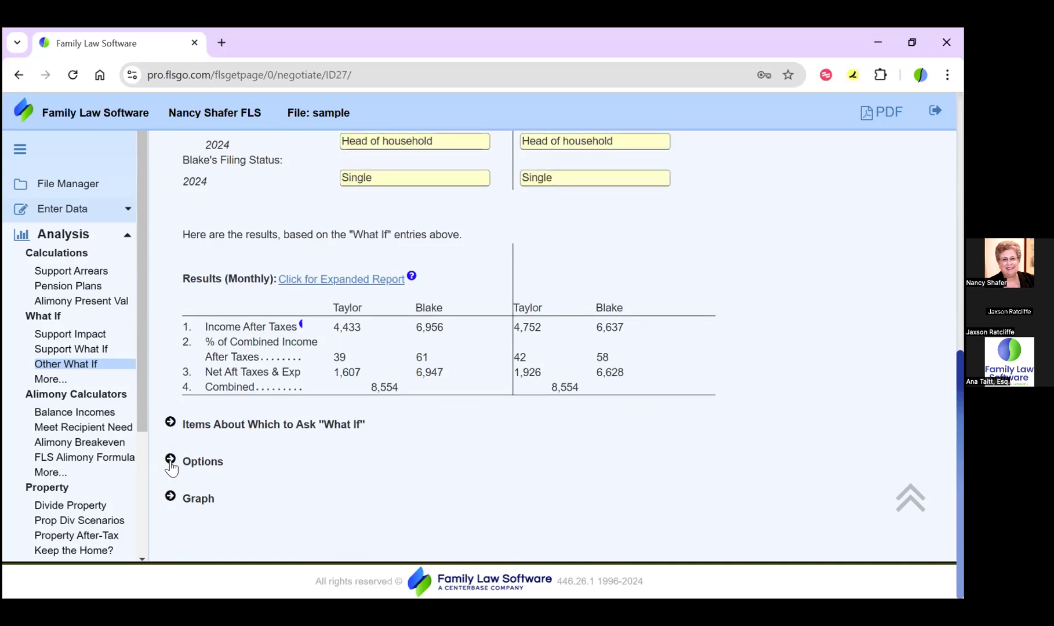
scroll(174, 464, up, 2)
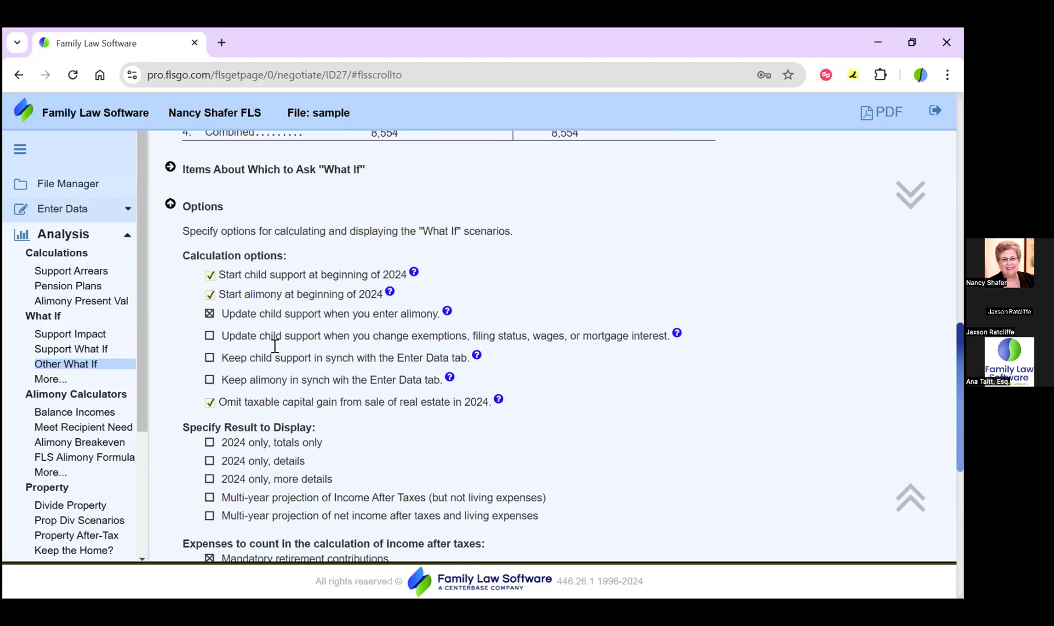
drag(251, 316, 435, 316)
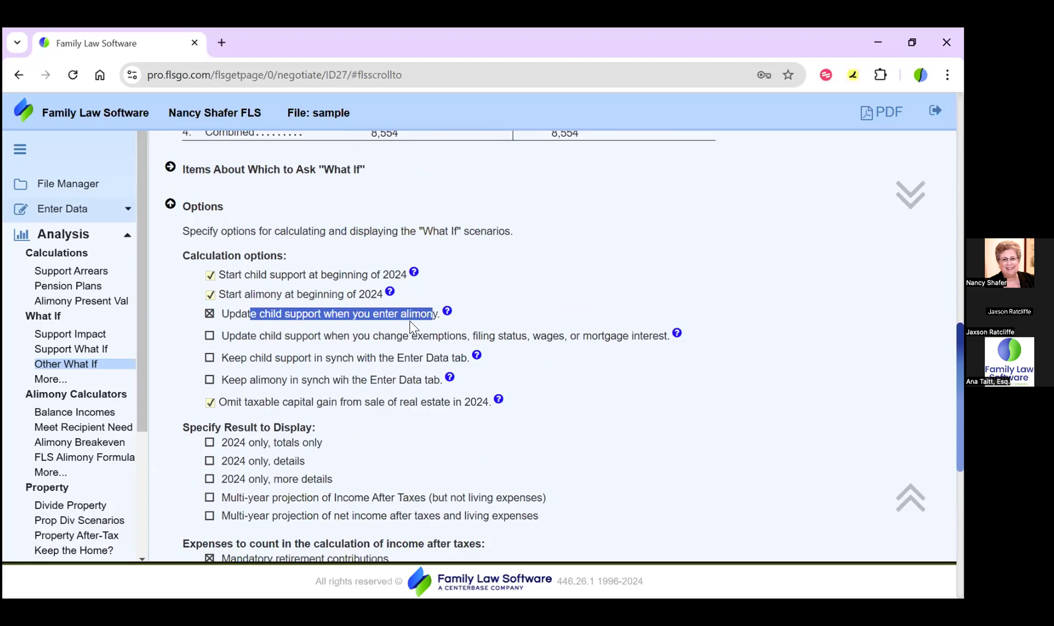
click(268, 348)
drag(228, 358, 467, 358)
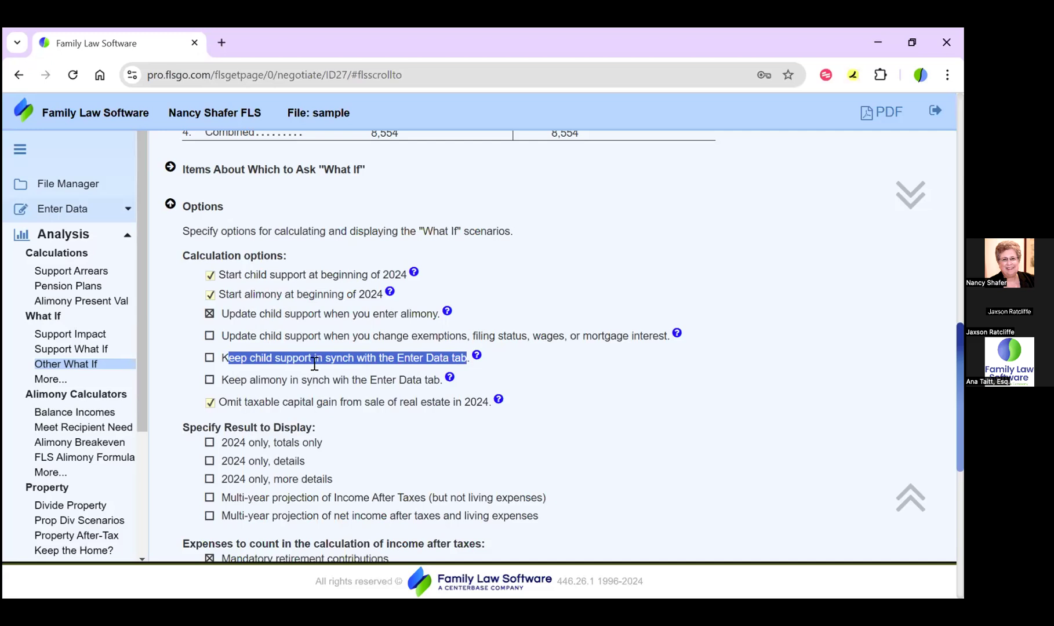
drag(262, 381, 350, 381)
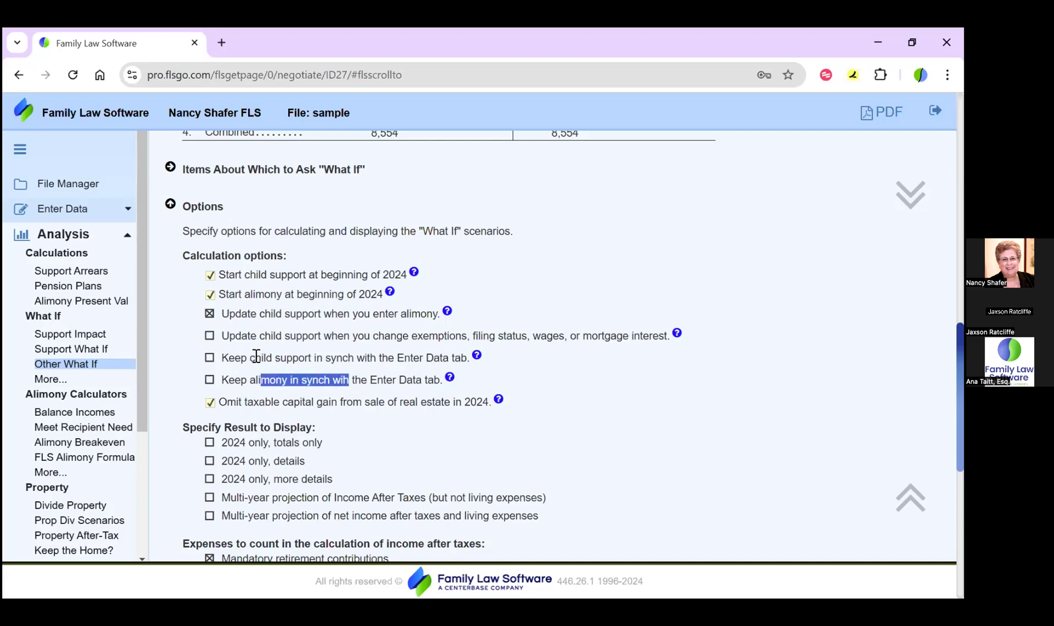
Step: Keep child support in synch with the Enter Data tab and check the child support amounts in the What-If entries
click(209, 358)
scroll(510, 232, down, 3)
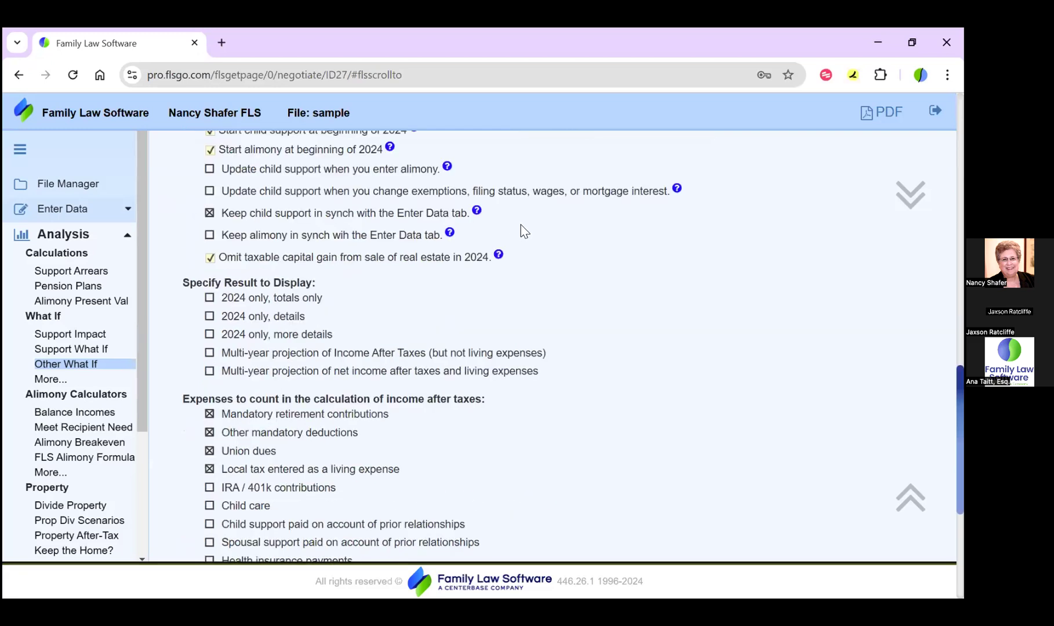
scroll(525, 227, up, 15)
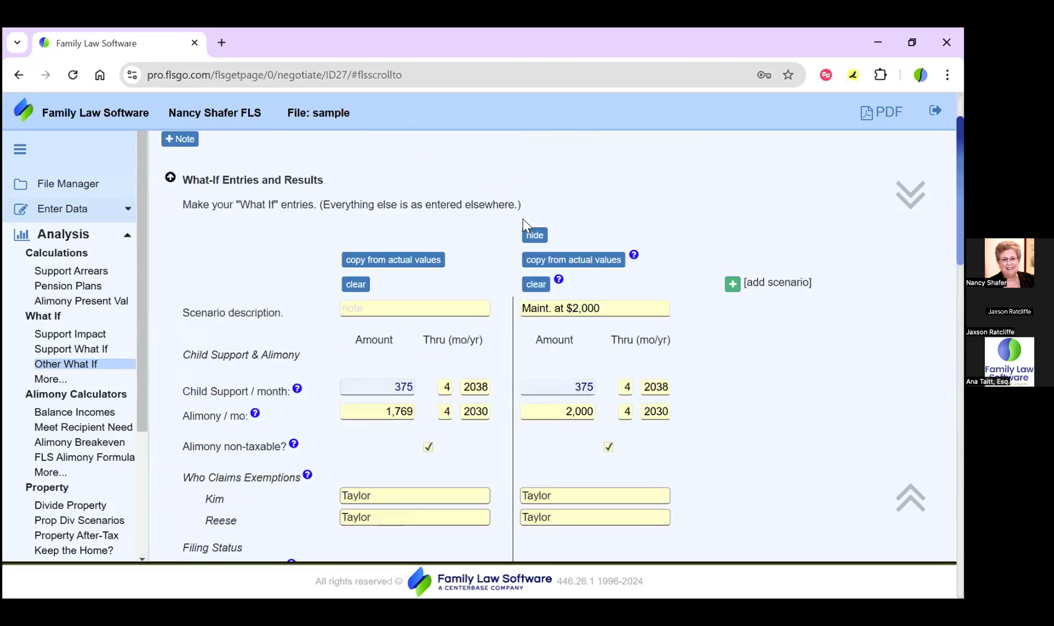
click(387, 430)
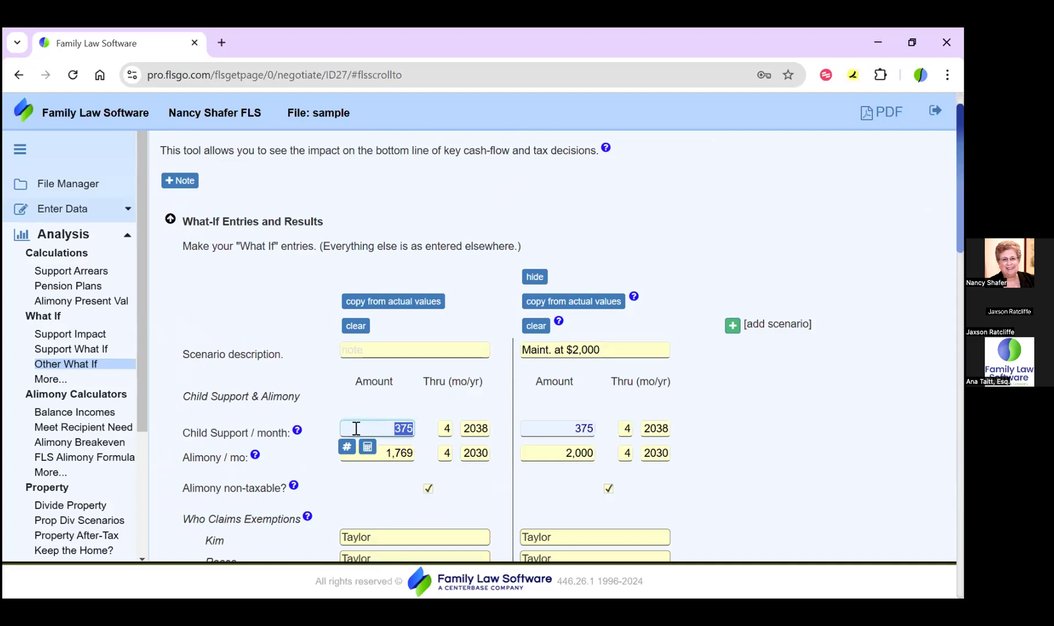
click(381, 348)
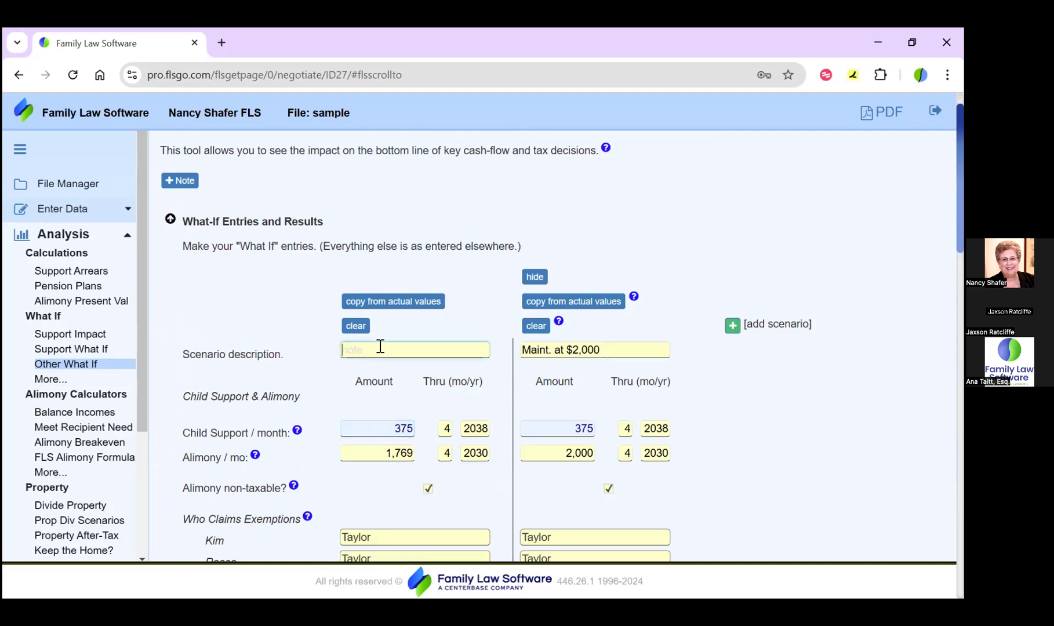
click(374, 430)
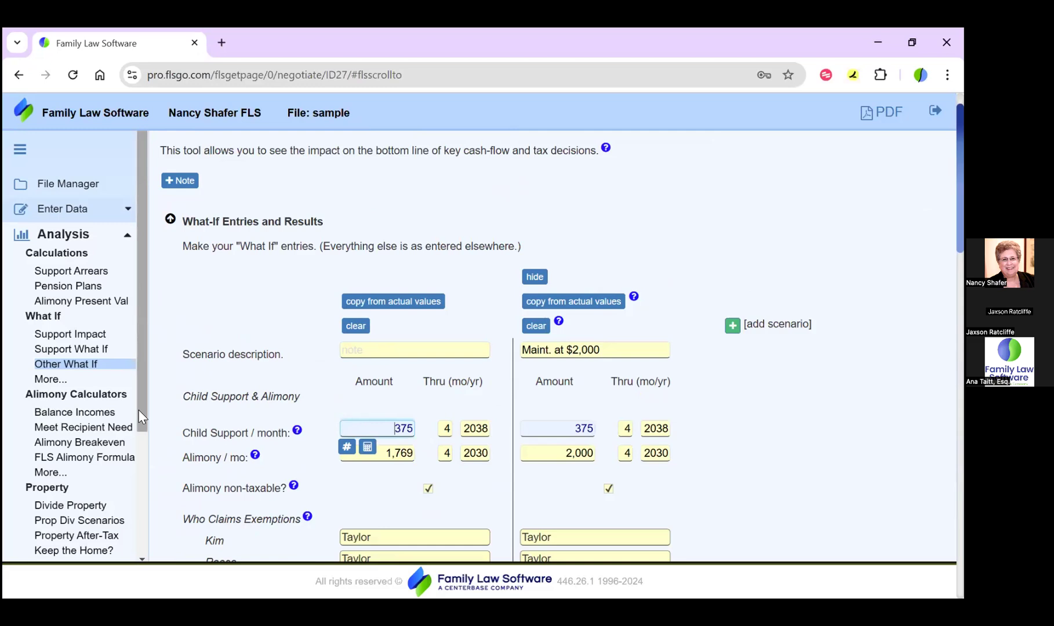
Step: Open the FLS Alimony Formula calculator and review its key dates, default income percentages and factor table
click(72, 458)
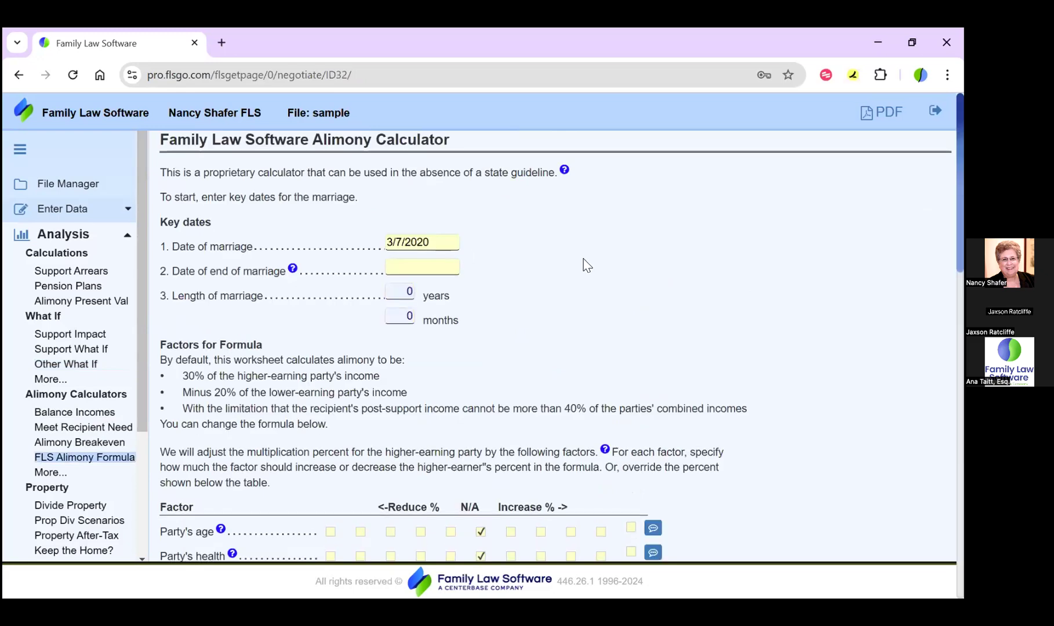
scroll(586, 265, down, 1)
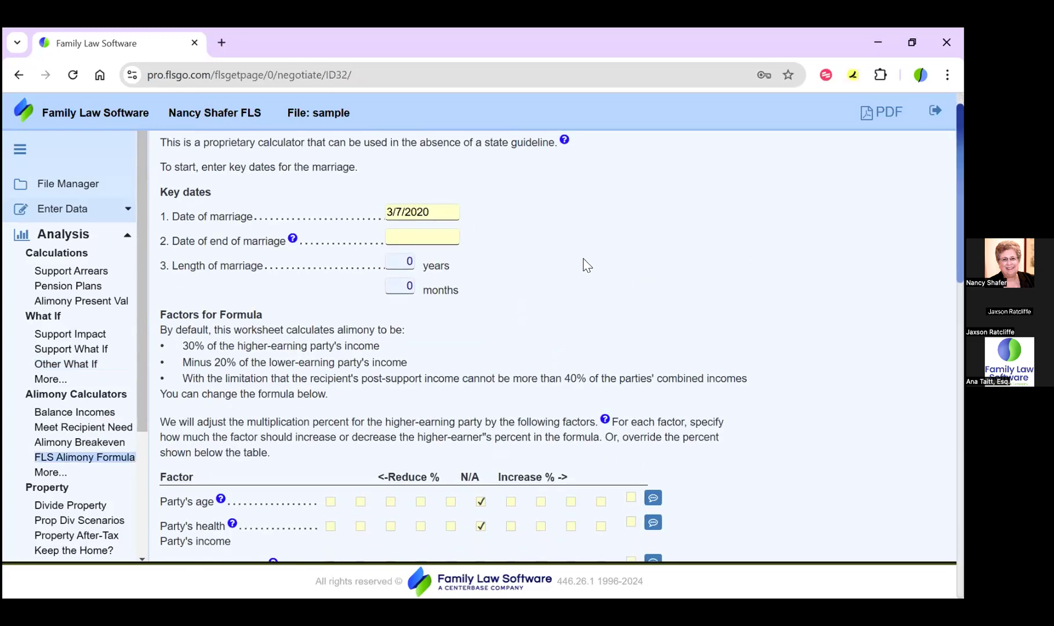
scroll(586, 265, down, 1)
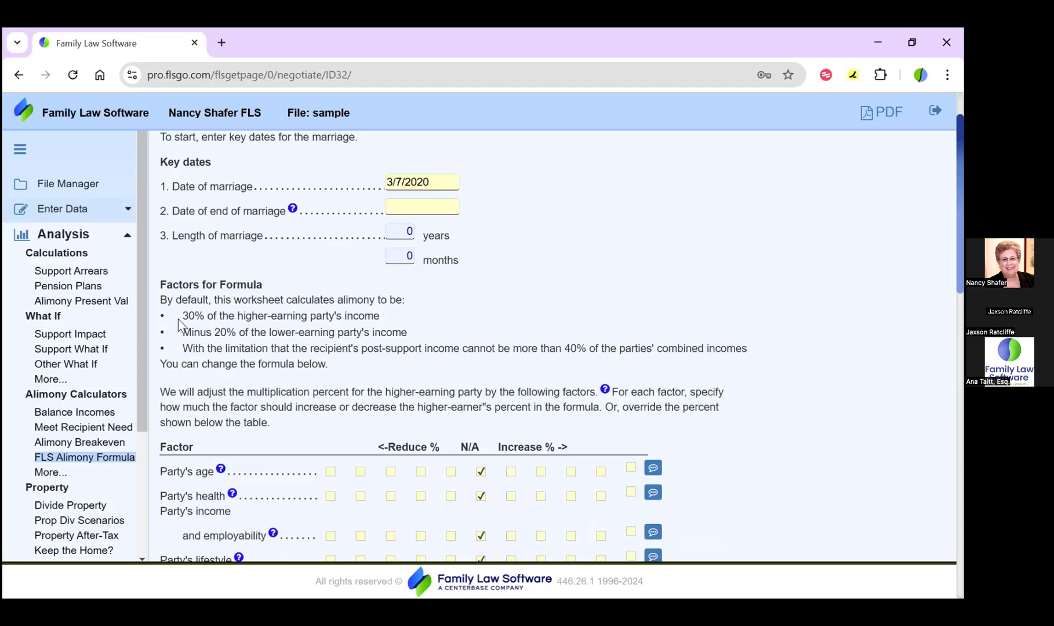
drag(183, 316, 248, 332)
click(502, 310)
scroll(502, 310, down, 5)
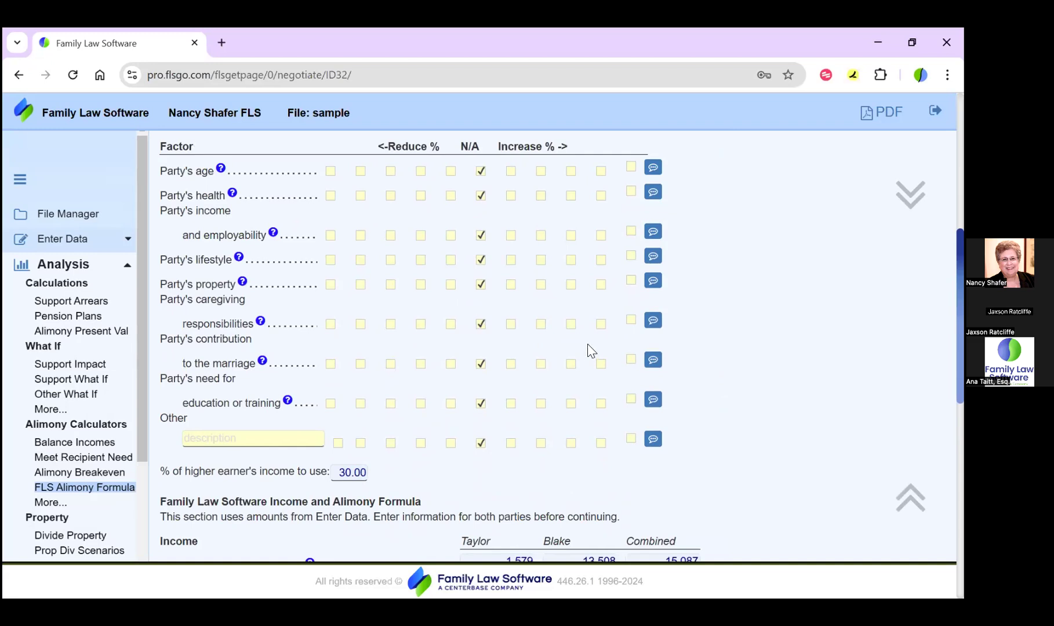
Step: Set the marriage contribution factor to the highest increase and the property factor one level lower, and review the resulting alimony formula
click(632, 360)
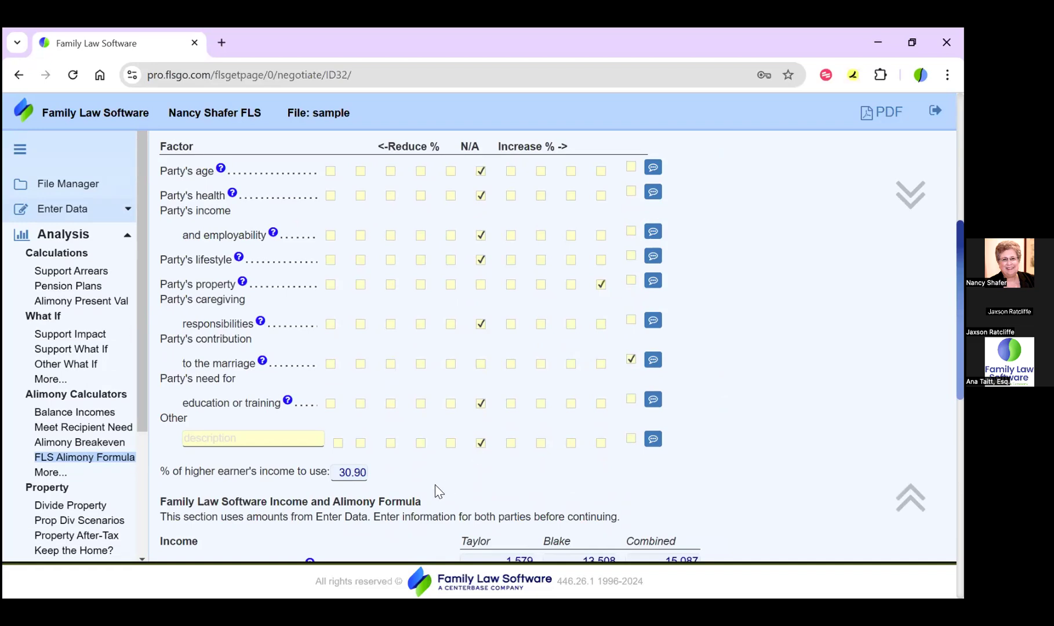
scroll(435, 485, down, 1)
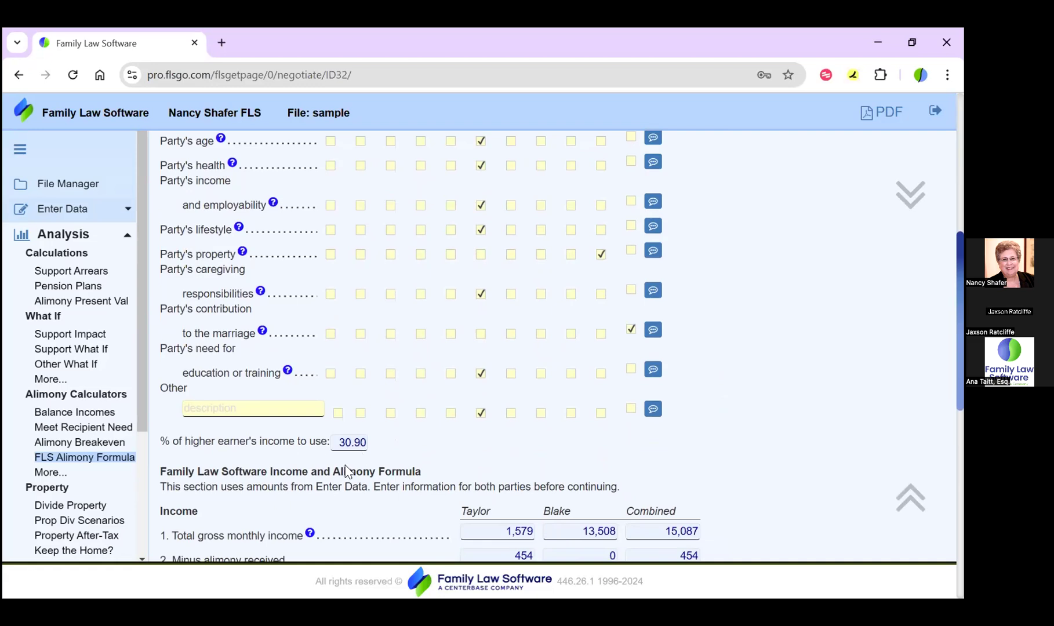
scroll(345, 467, down, 5)
scroll(345, 469, down, 1)
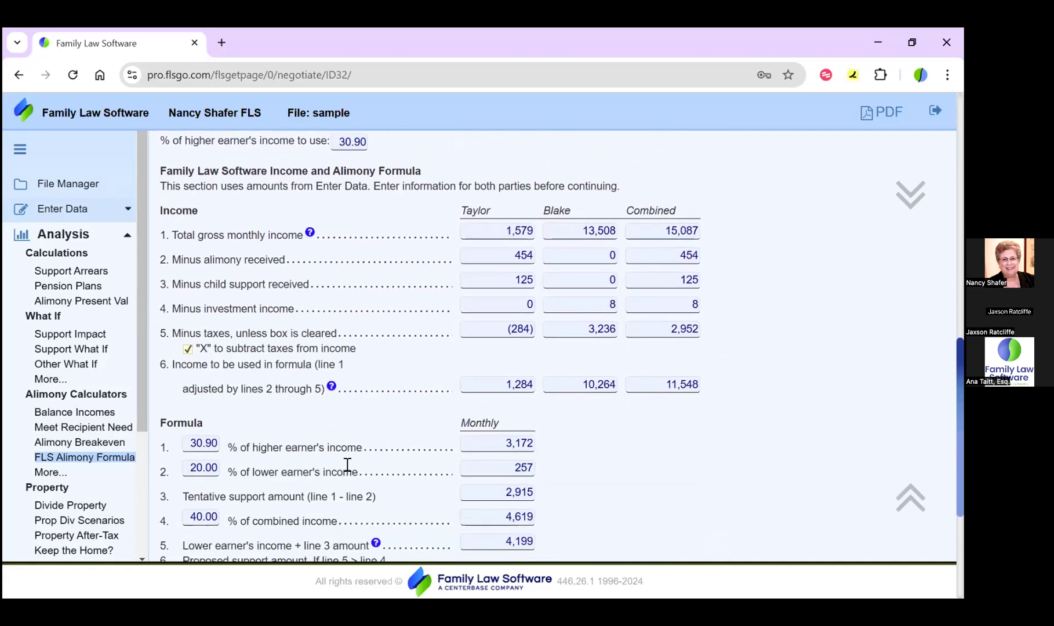
scroll(346, 471, down, 4)
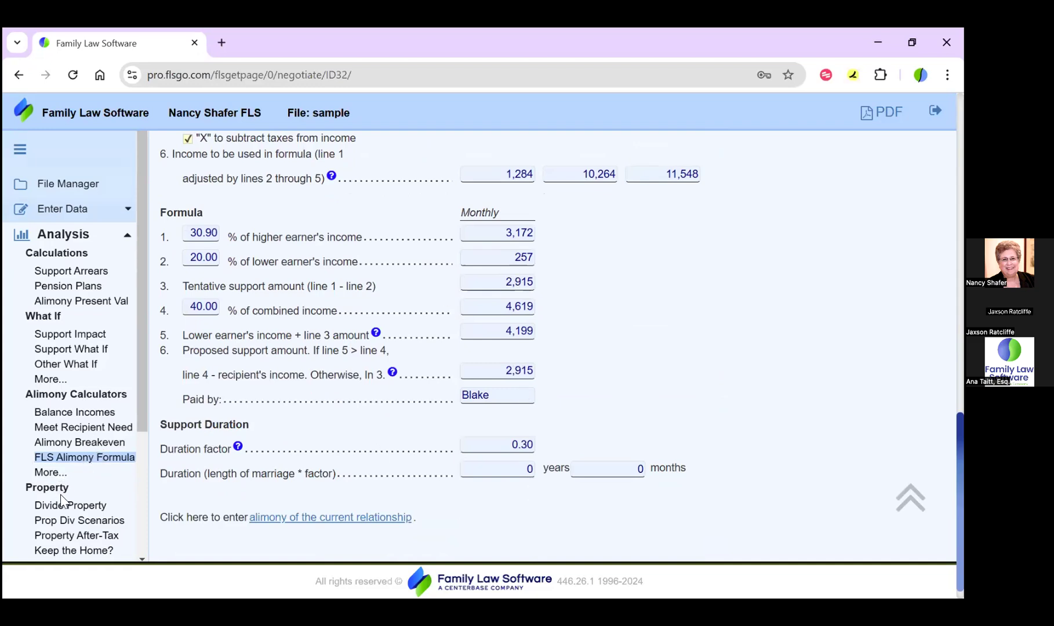
Step: Open Divide Property, turn off showing how far the parties are from the target split, and review the marital asset line items
drag(140, 406, 158, 507)
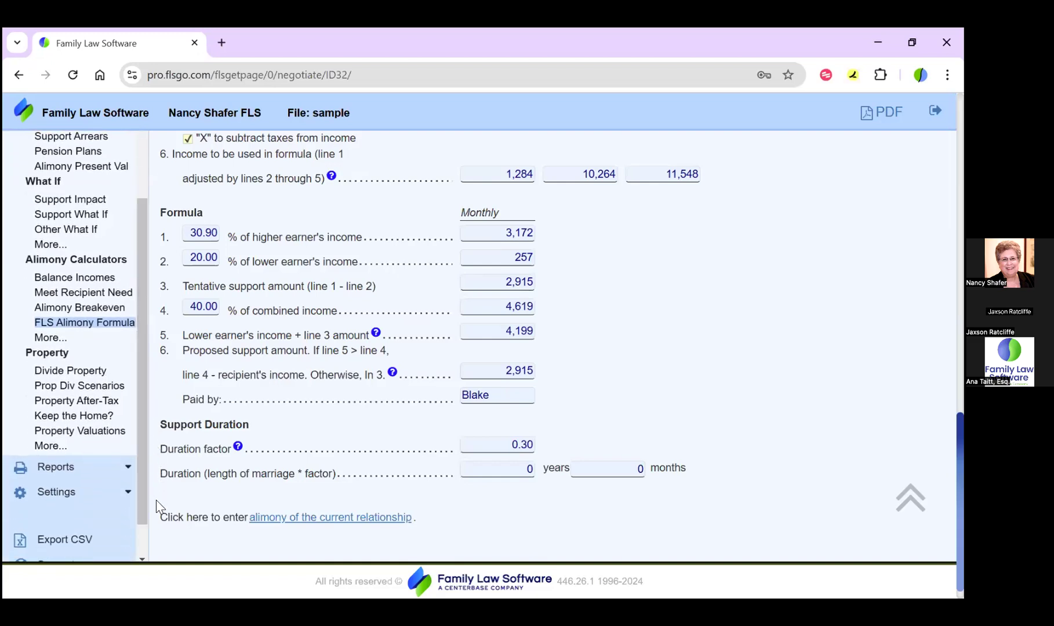
click(71, 371)
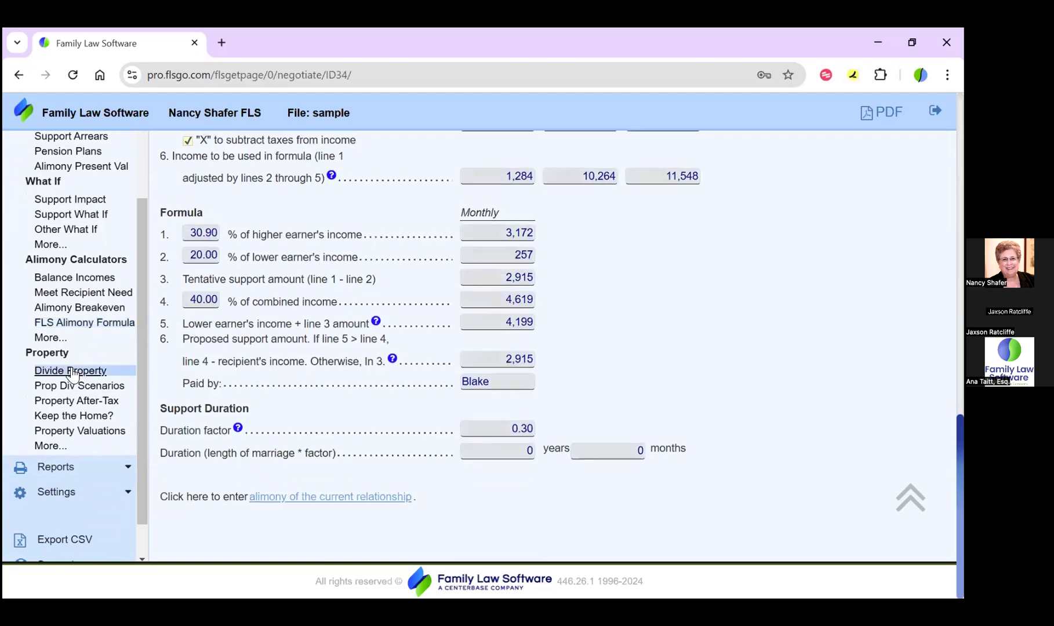
click(164, 188)
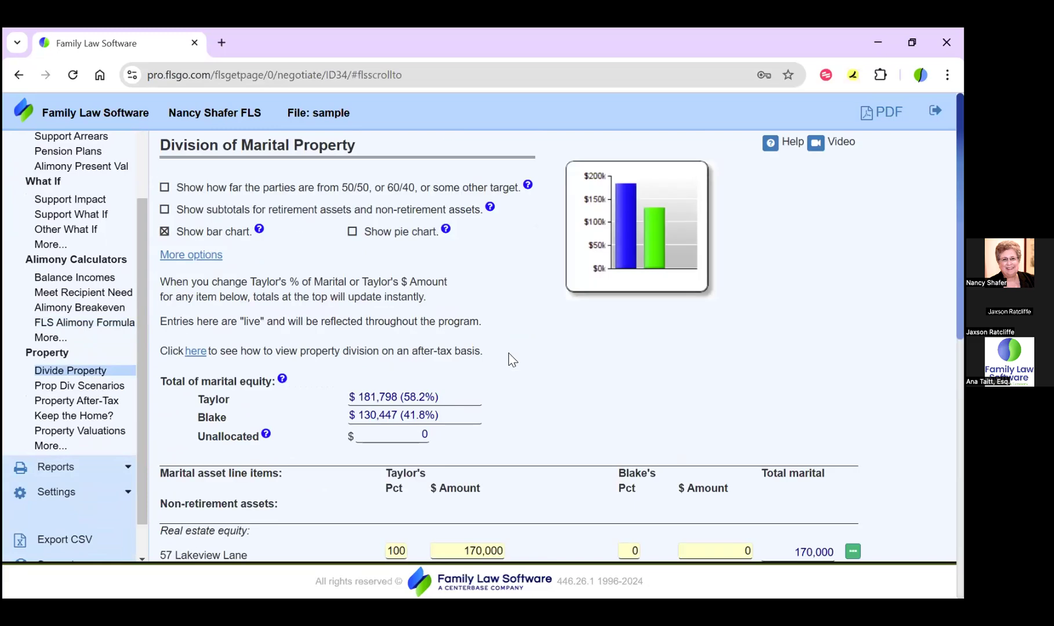
scroll(509, 404, down, 5)
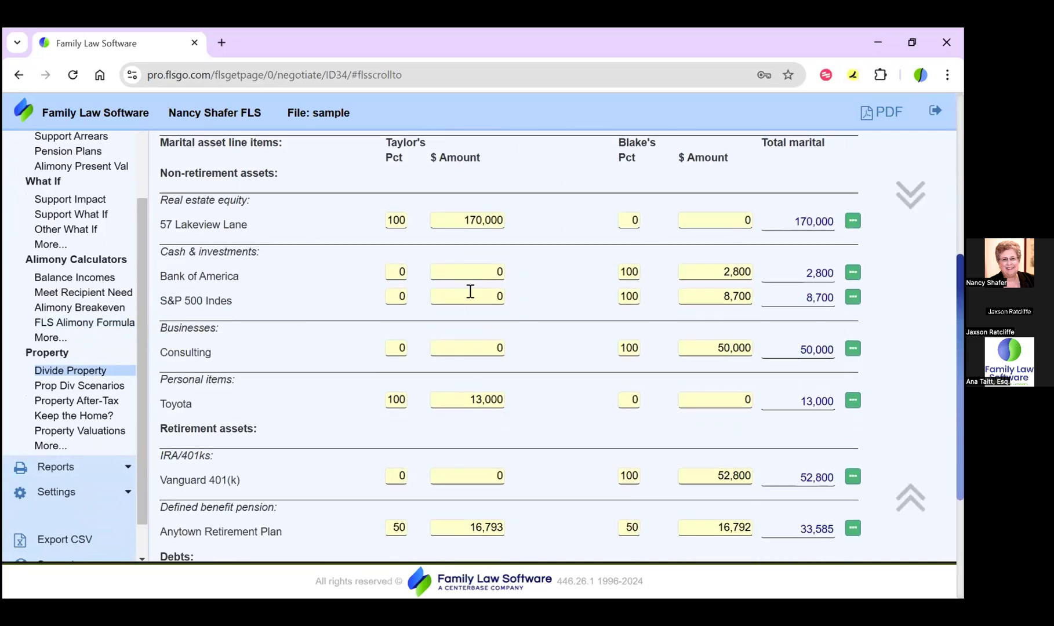
drag(160, 229, 338, 233)
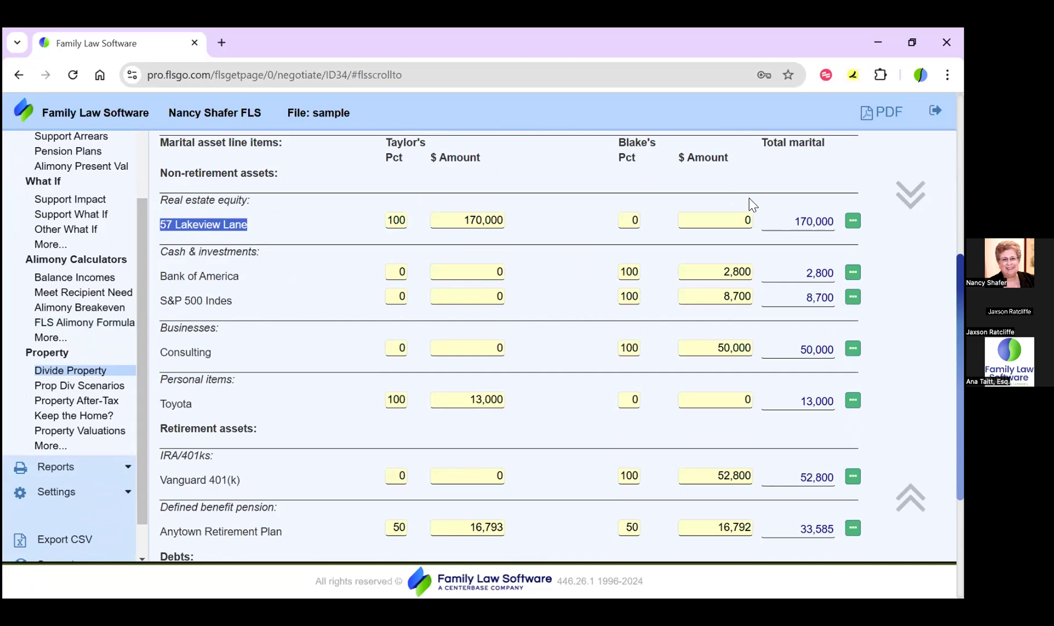
Step: Set the first spouse's real estate share to 50 percent, change its amount to 90,000, and check the marital equity totals
click(767, 212)
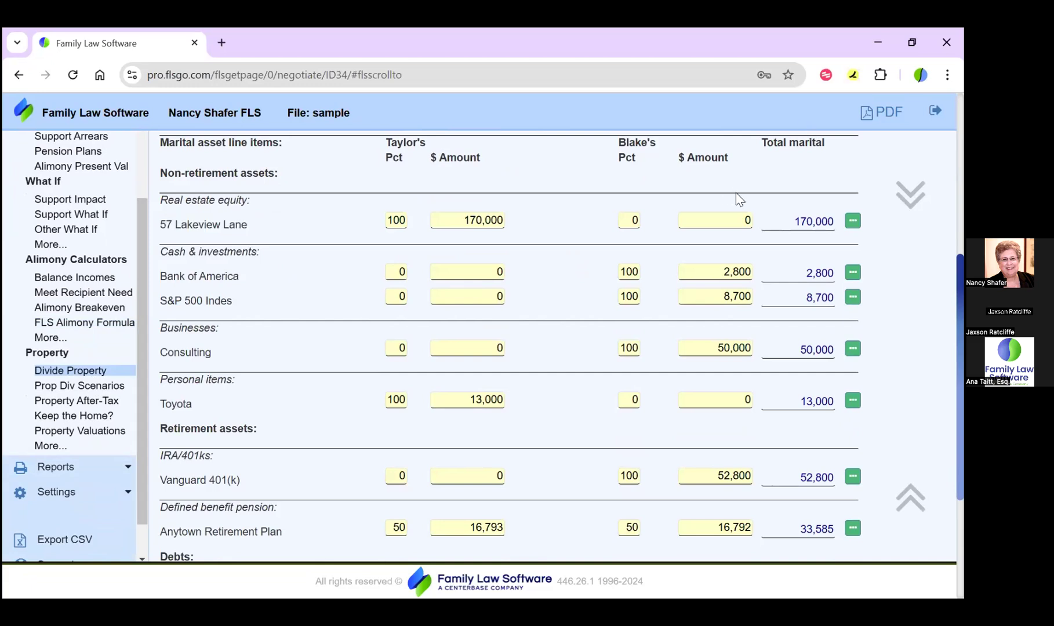
click(390, 219)
text(50)
key(Tab)
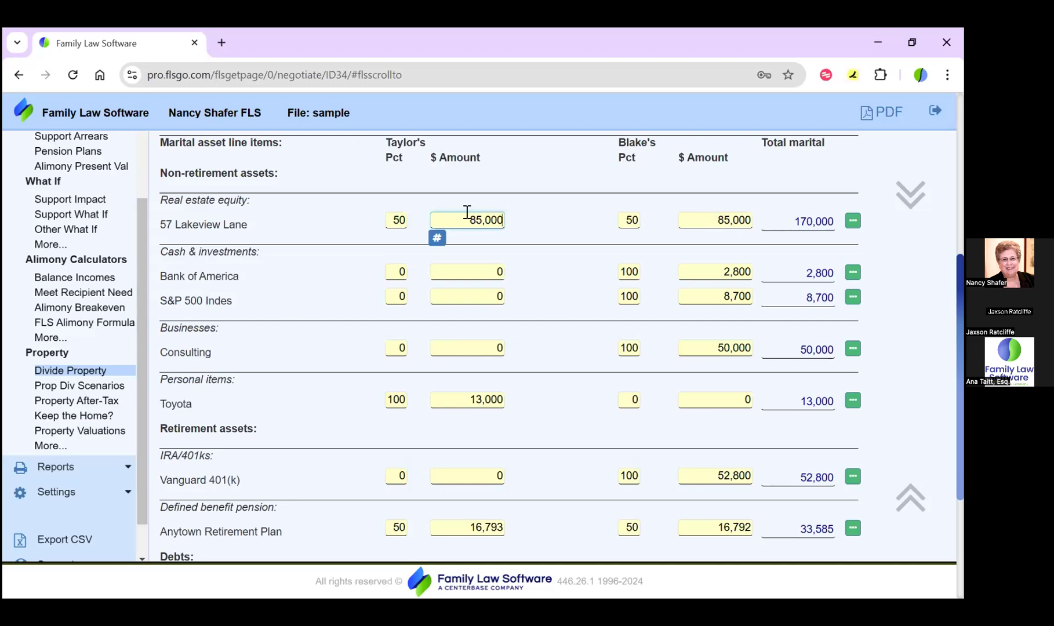
drag(465, 220, 528, 226)
text(900)
key(Tab)
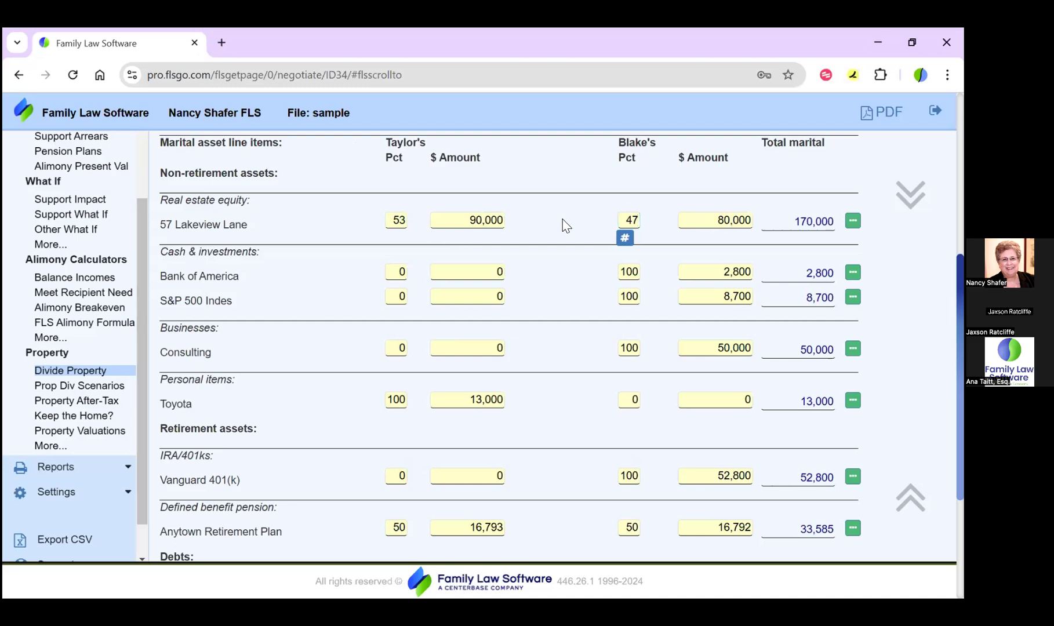
scroll(563, 225, up, 5)
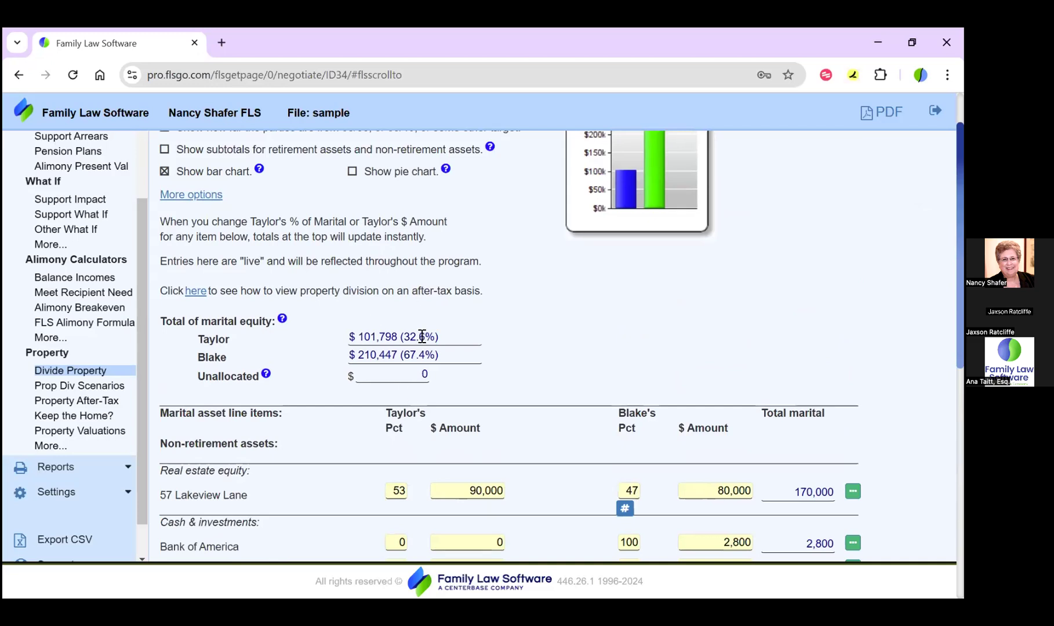
Step: Turn on showing how far the parties are from the target split and set the first spouse's target to 50 percent
scroll(529, 316, up, 1)
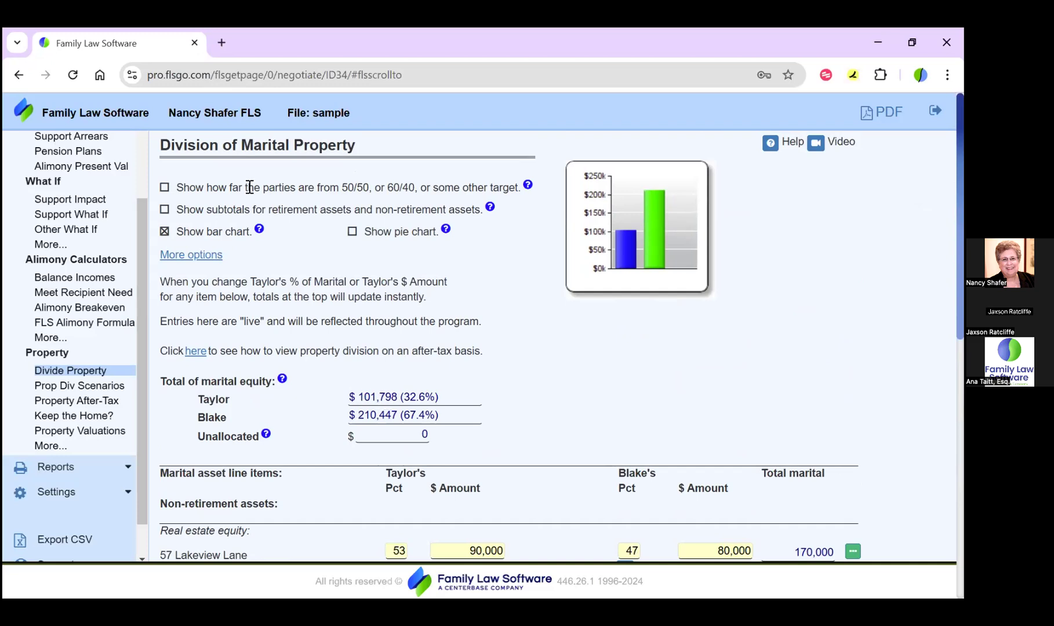
click(165, 189)
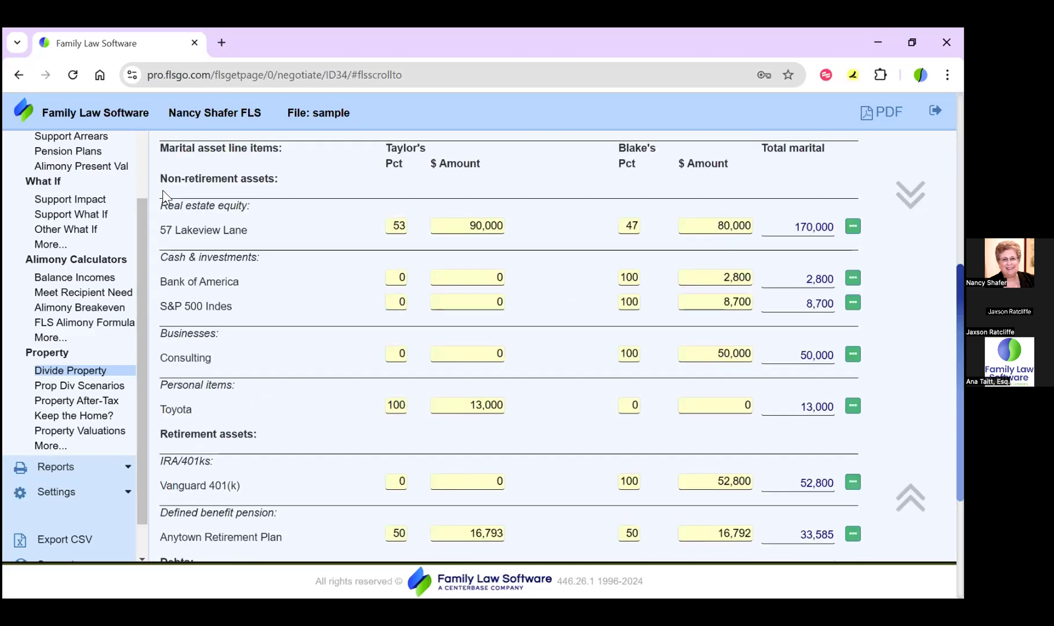
scroll(164, 197, up, 6)
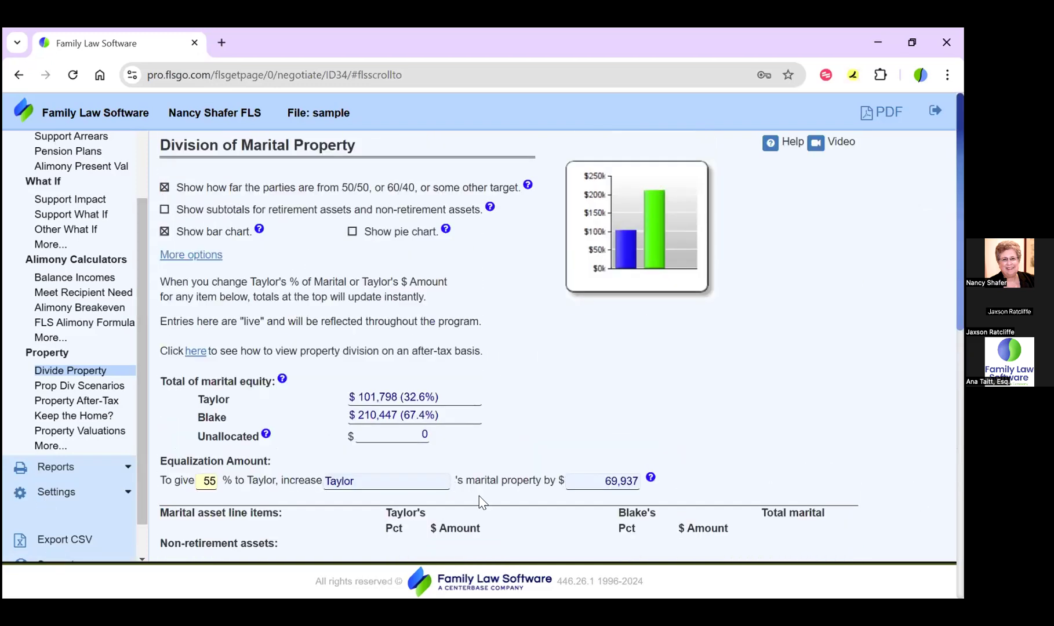
click(209, 479)
key(Tab)
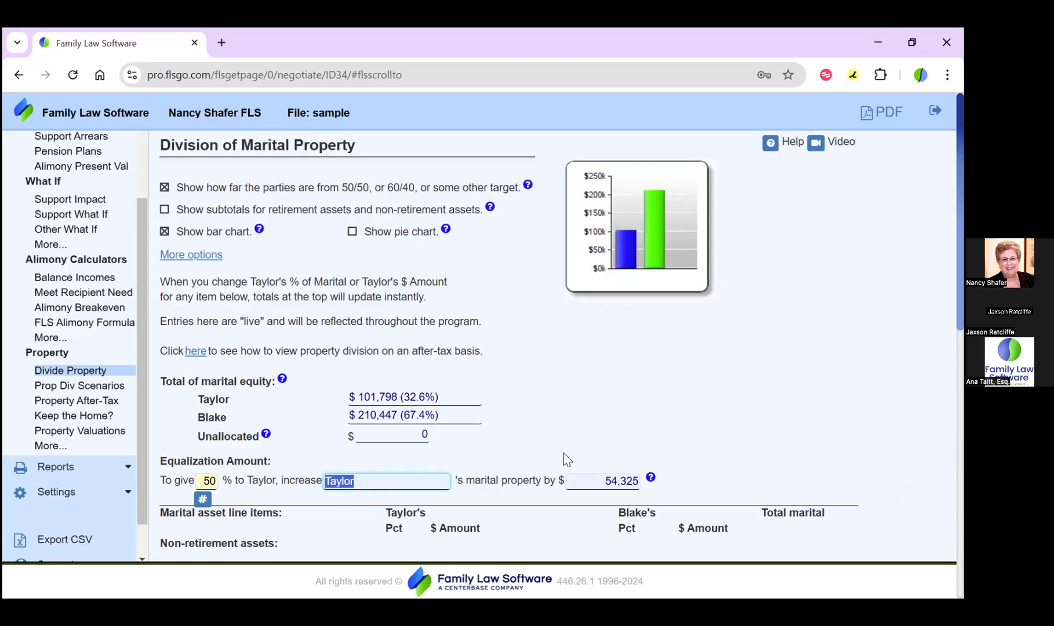
click(623, 479)
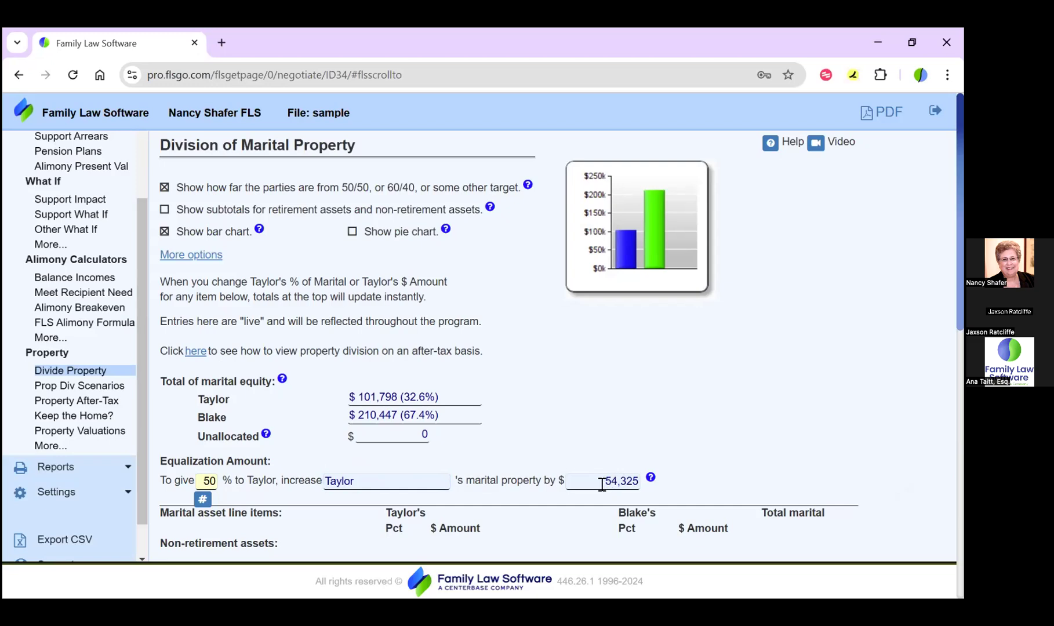
Step: Set the first spouse's real estate equity amount to 140,000 and check the equalization amount
scroll(545, 448, down, 1)
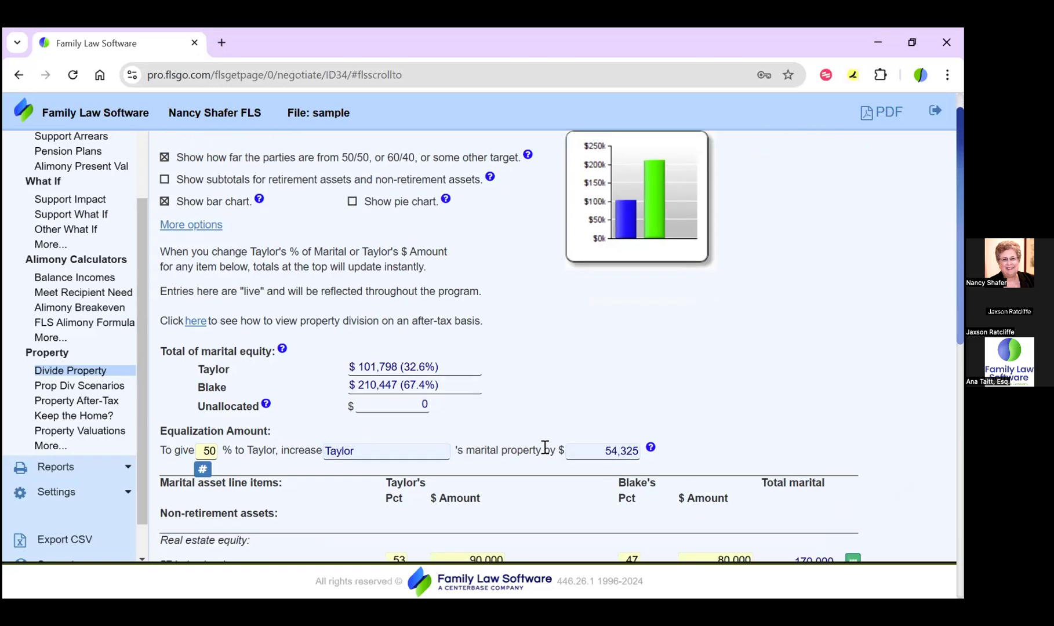
scroll(545, 448, down, 4)
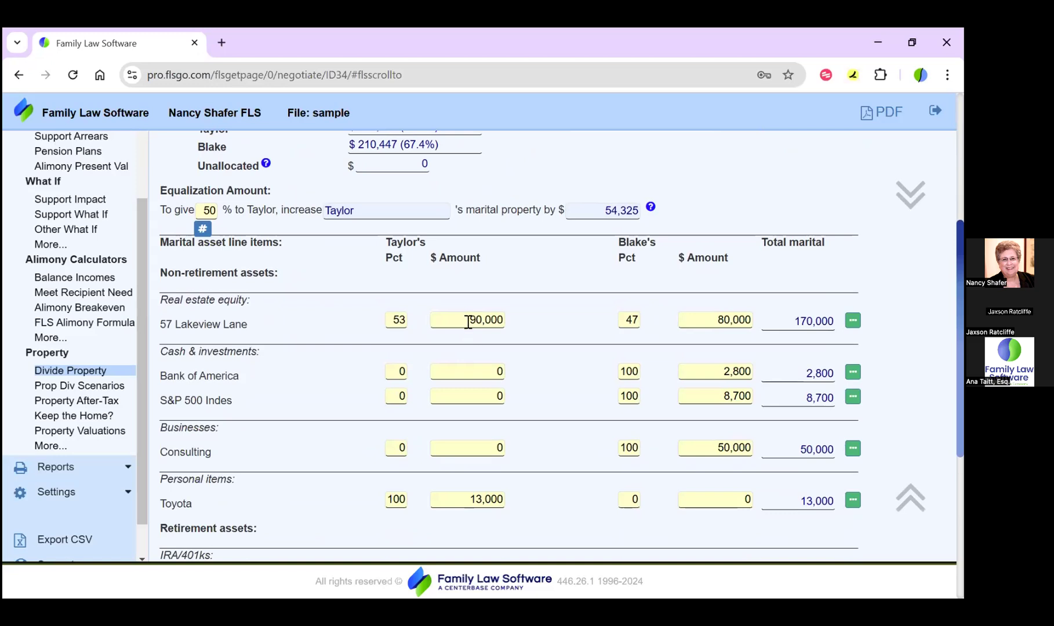
drag(470, 321, 476, 322)
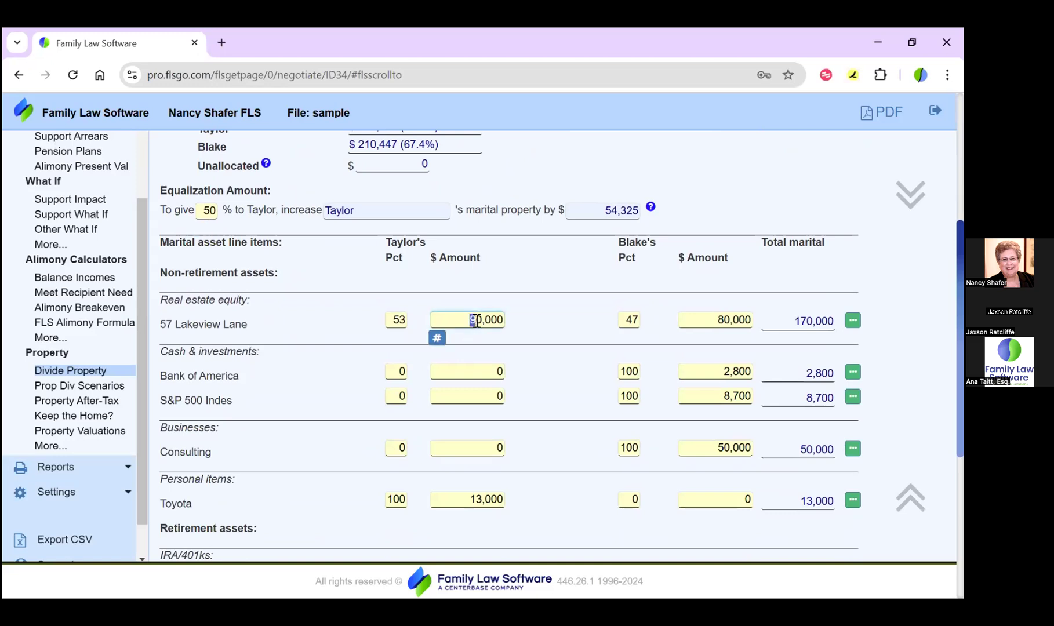
text(14)
key(Tab)
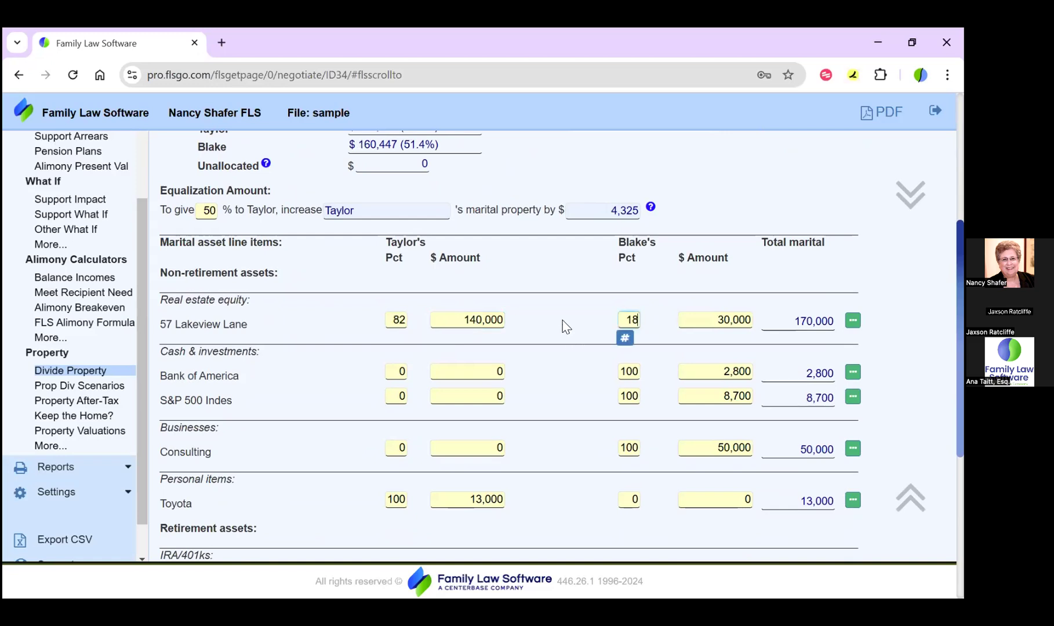
drag(619, 211, 613, 212)
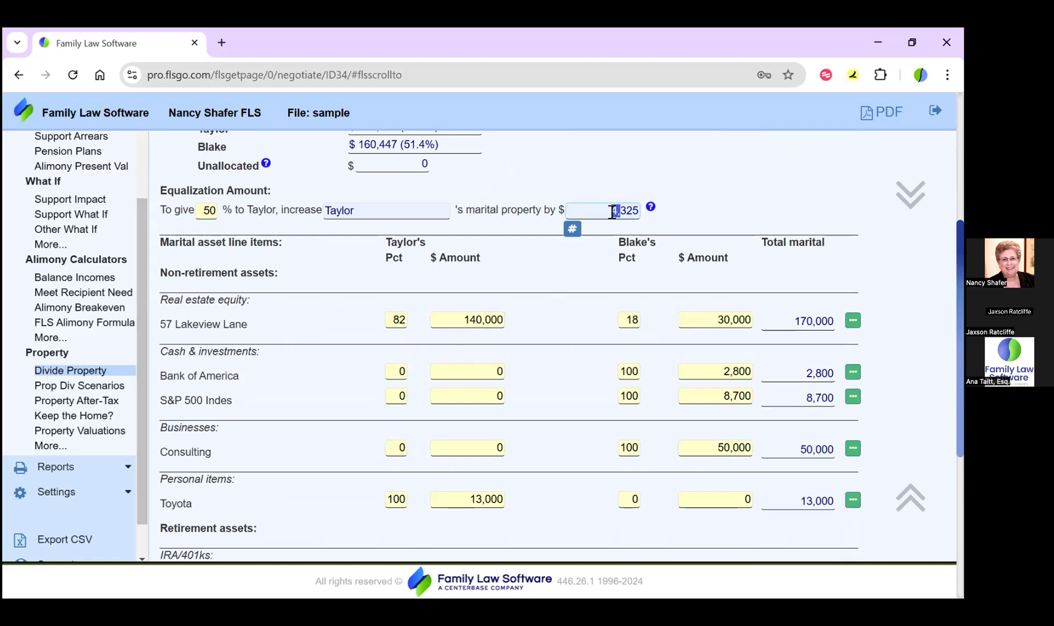
click(702, 198)
Step: Set the first spouse's equalization target to 54 percent and check the equalization amount against the asset line items
scroll(704, 204, up, 1)
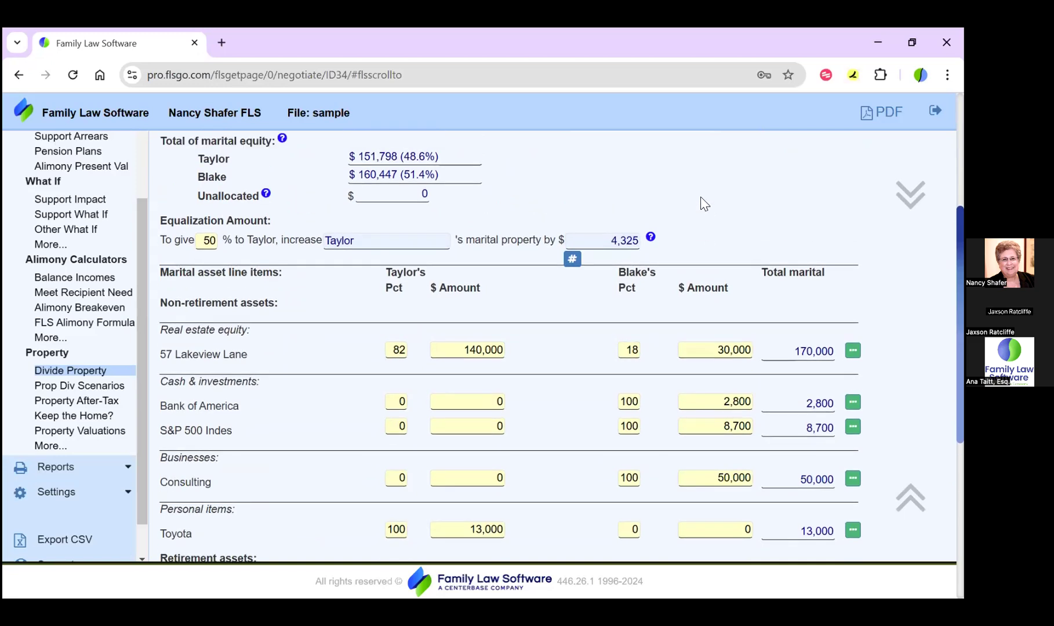
click(213, 246)
drag(210, 246, 218, 245)
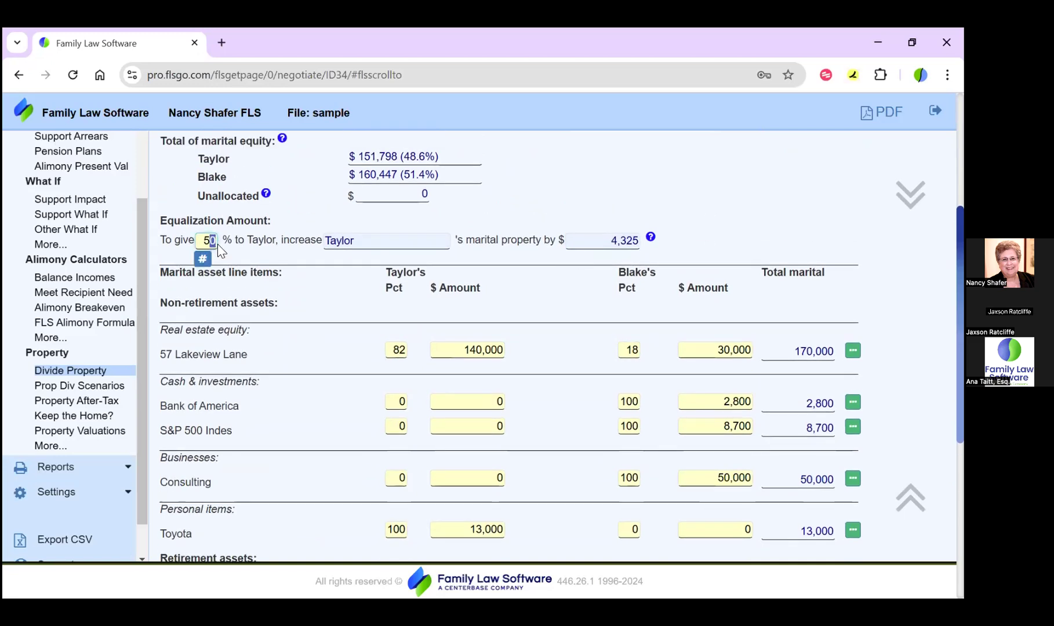
text(4)
key(Tab)
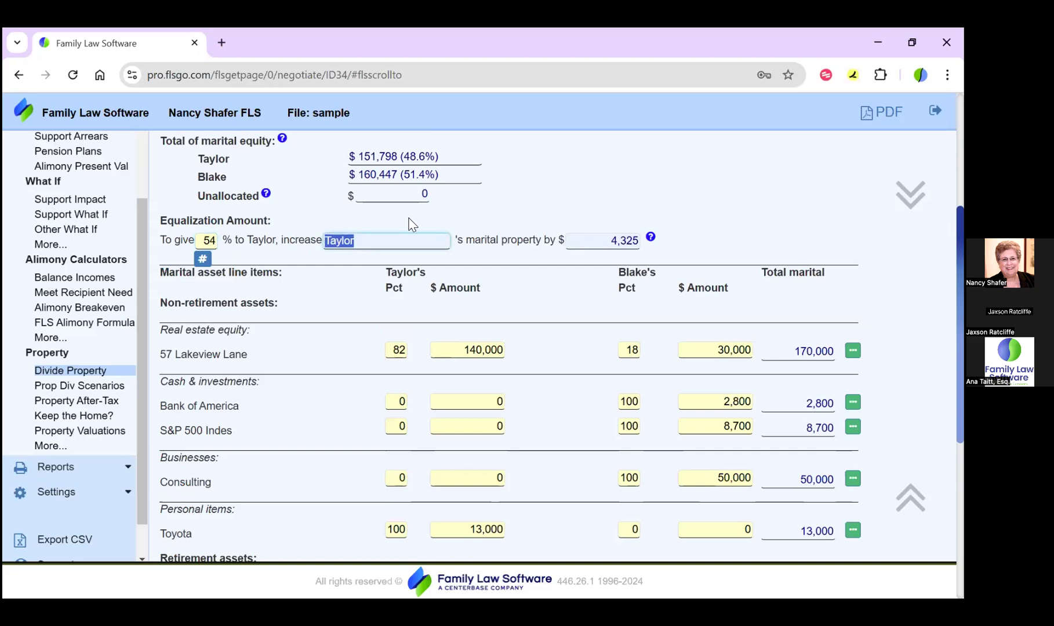
click(675, 191)
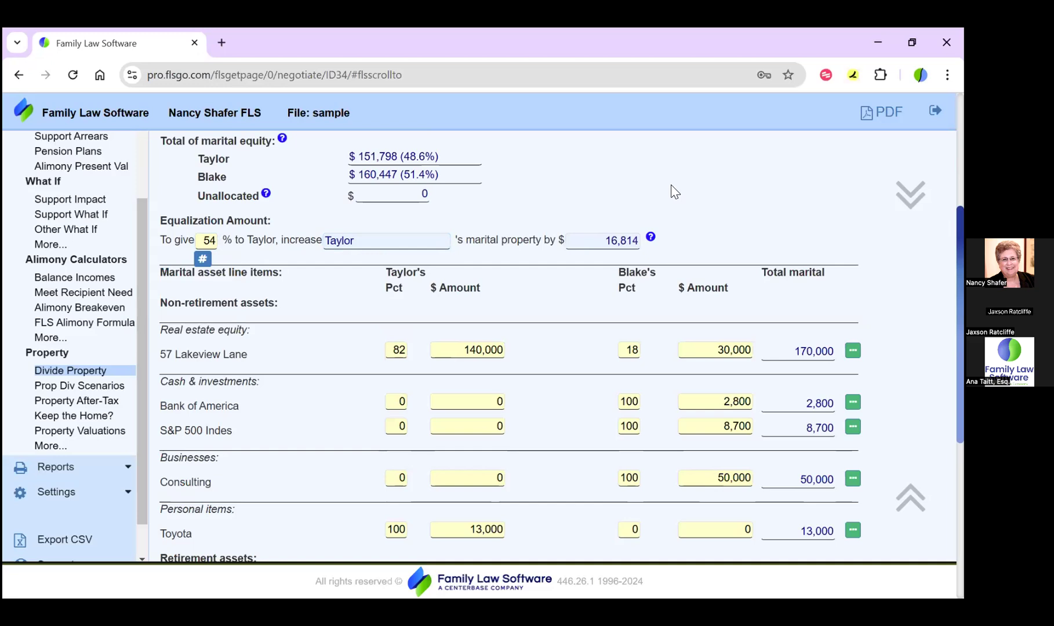
scroll(674, 191, down, 2)
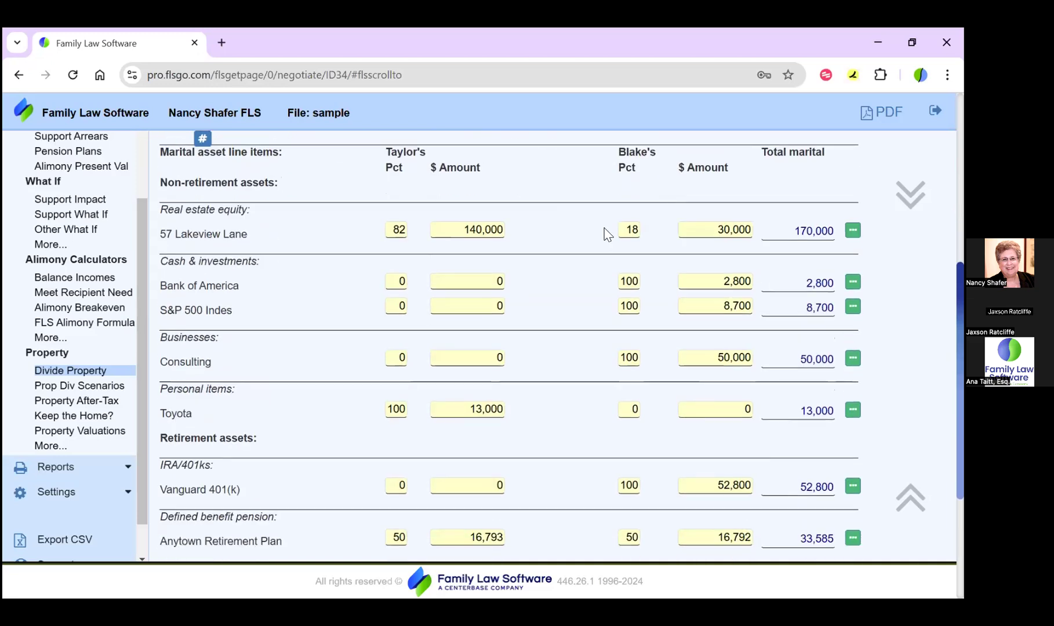
scroll(606, 233, up, 2)
click(608, 213)
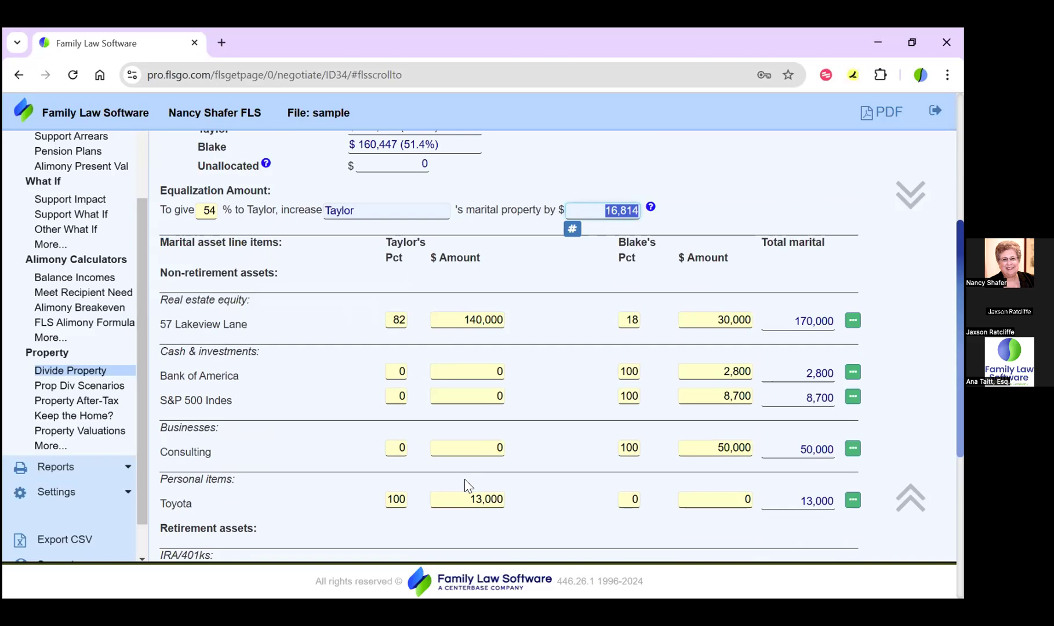
click(621, 211)
double_click(621, 211)
Step: Open Property Division Scenarios and review the actual totals, assets and debts
click(91, 389)
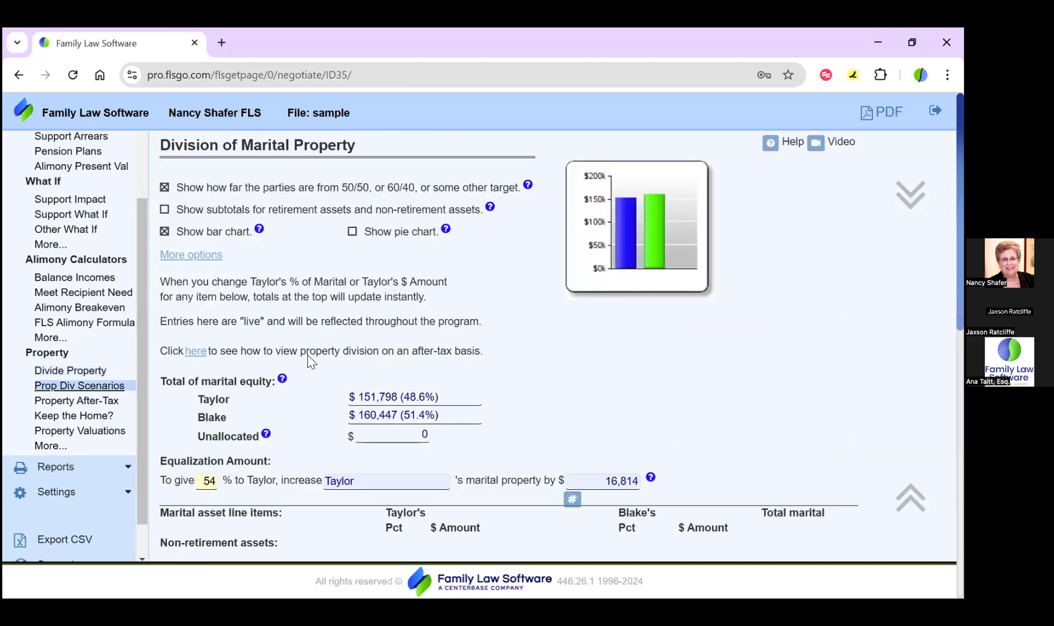
drag(364, 149, 158, 149)
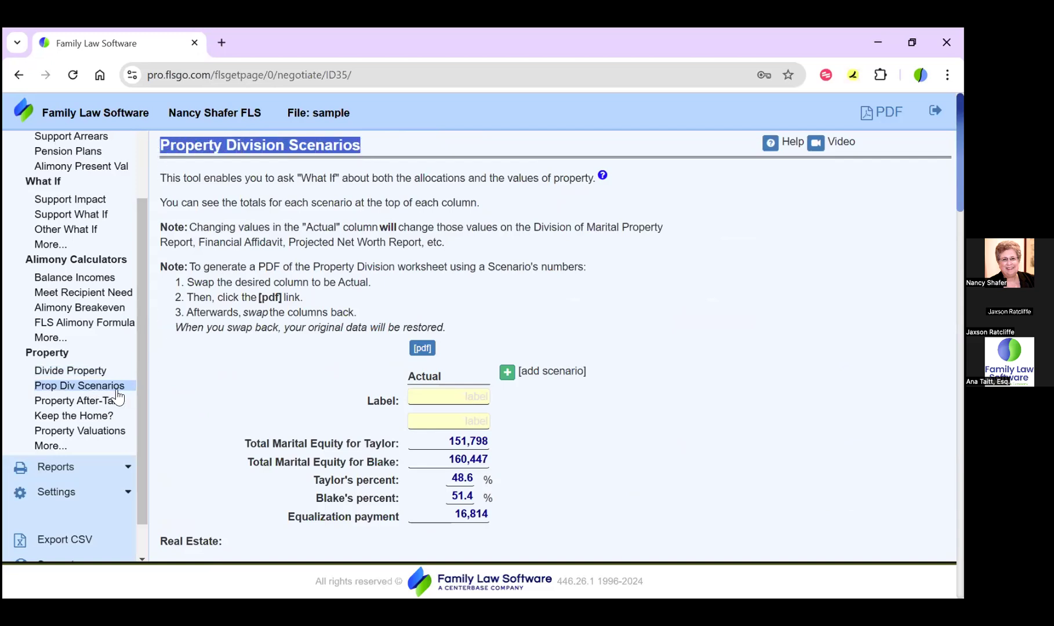
click(246, 396)
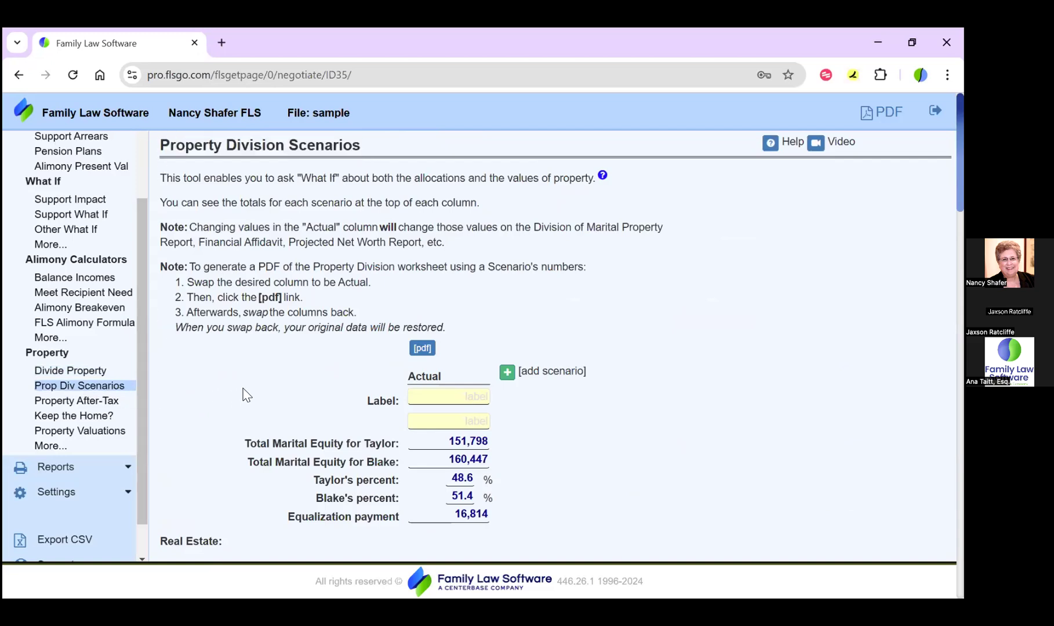
scroll(246, 396, down, 6)
scroll(247, 396, down, 15)
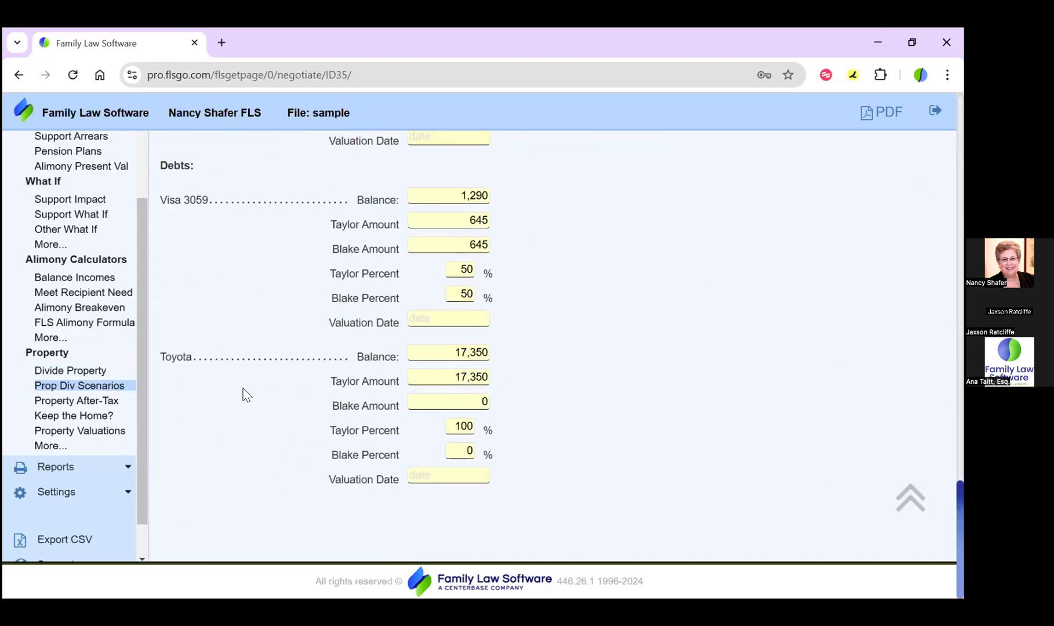
scroll(246, 396, up, 20)
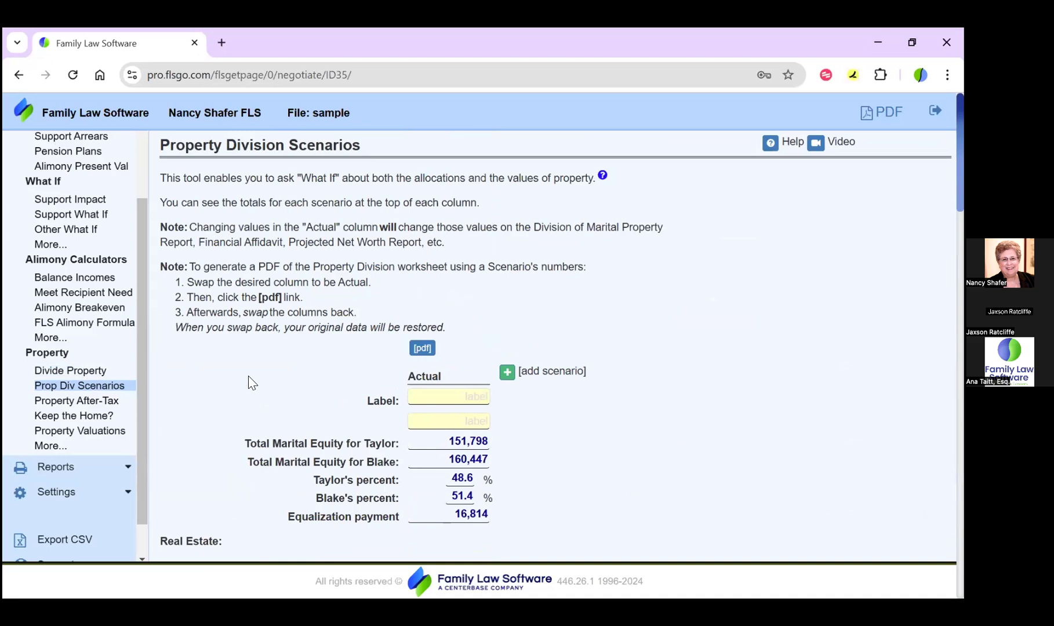
Step: Add a property division scenario, set the first spouse's real estate share in it to 100 percent, and check its equalization payment
click(507, 374)
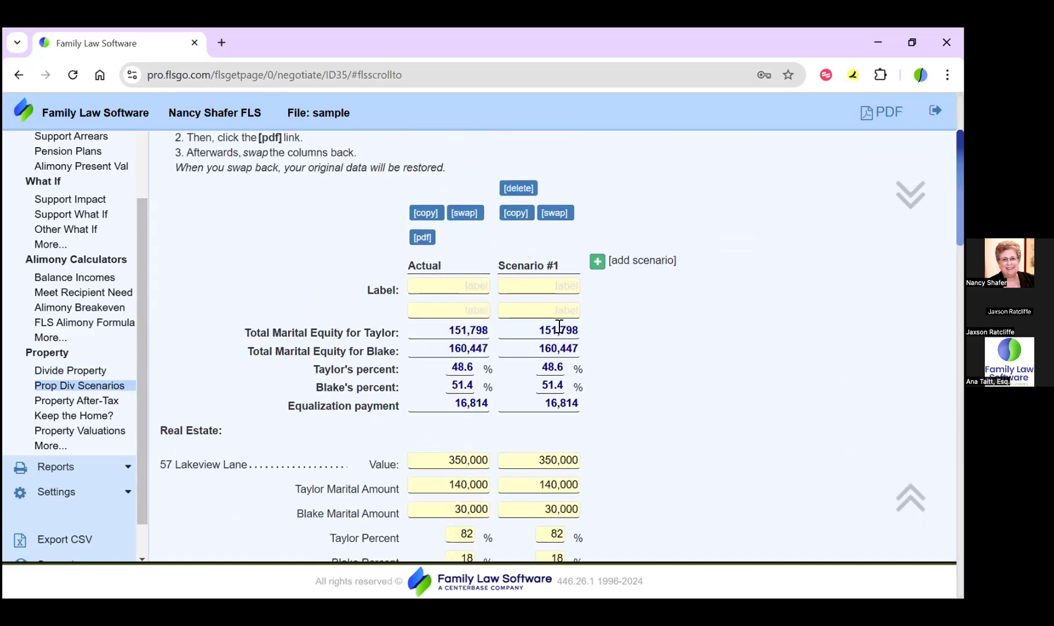
click(532, 285)
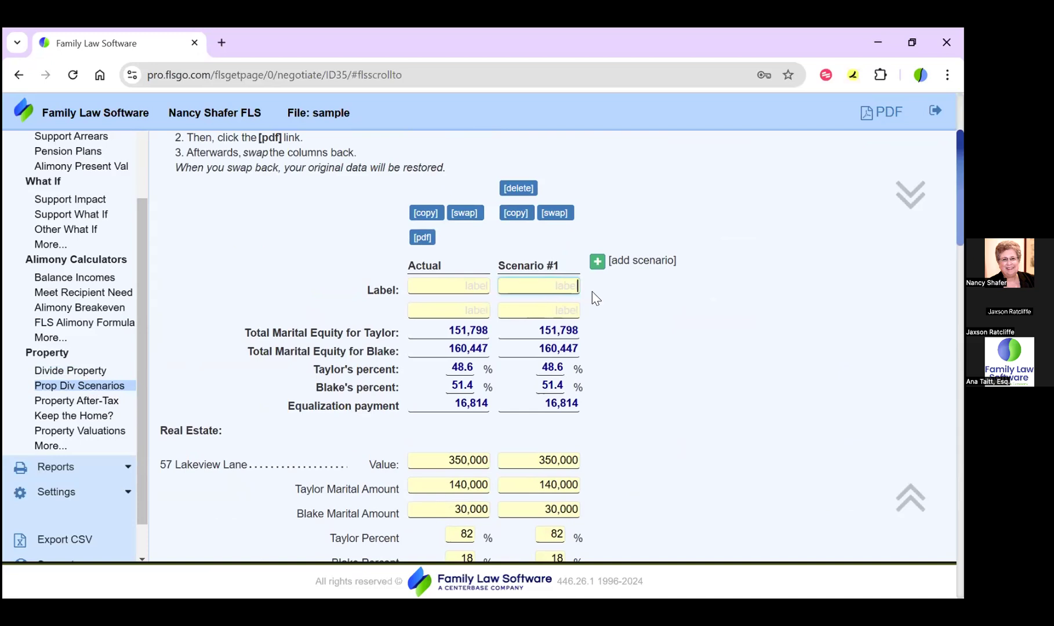
scroll(620, 432, down, 4)
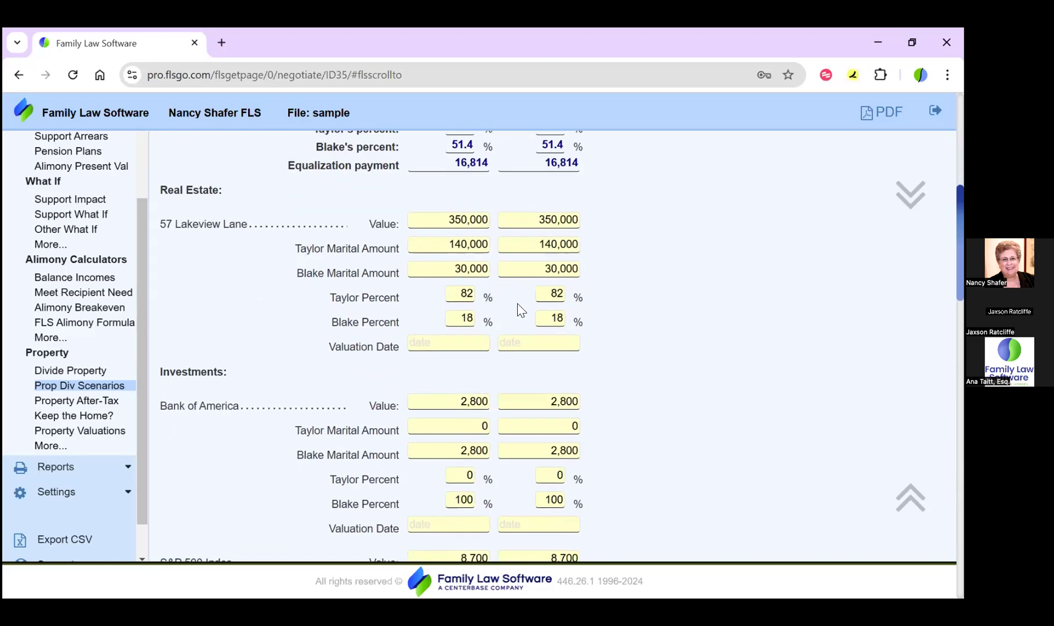
click(554, 291)
key(BackSpace)
key(BackSpace)
text(100)
key(Tab)
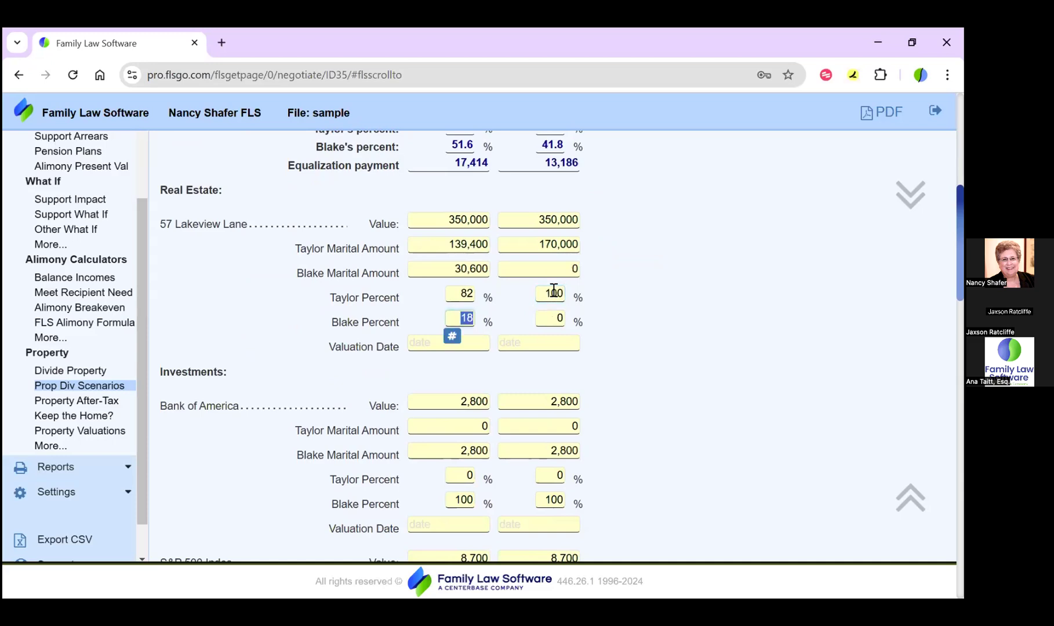
scroll(554, 290, up, 3)
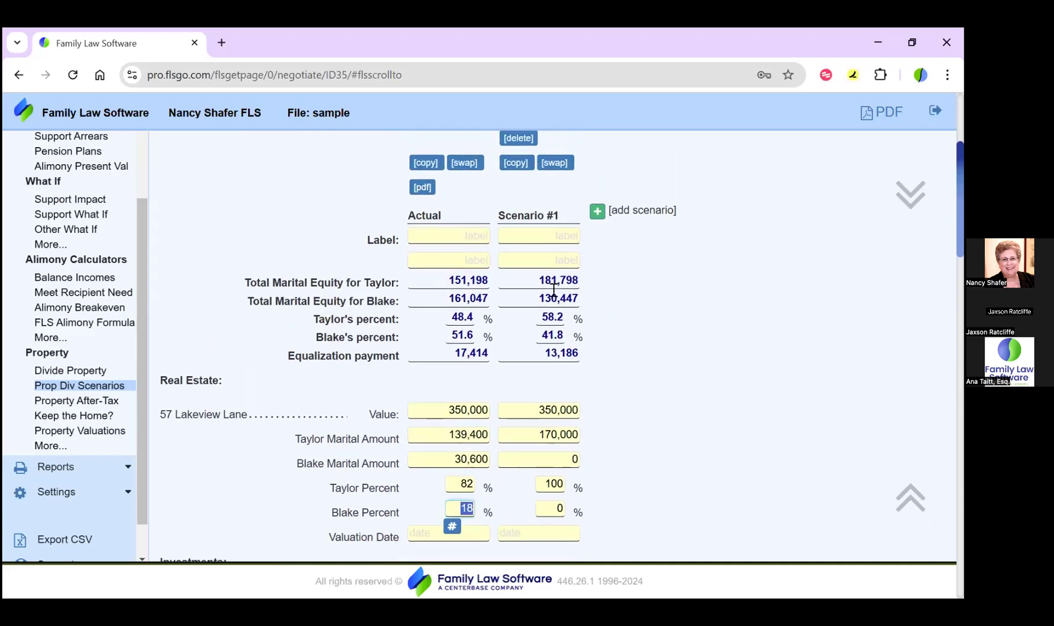
drag(537, 358, 590, 365)
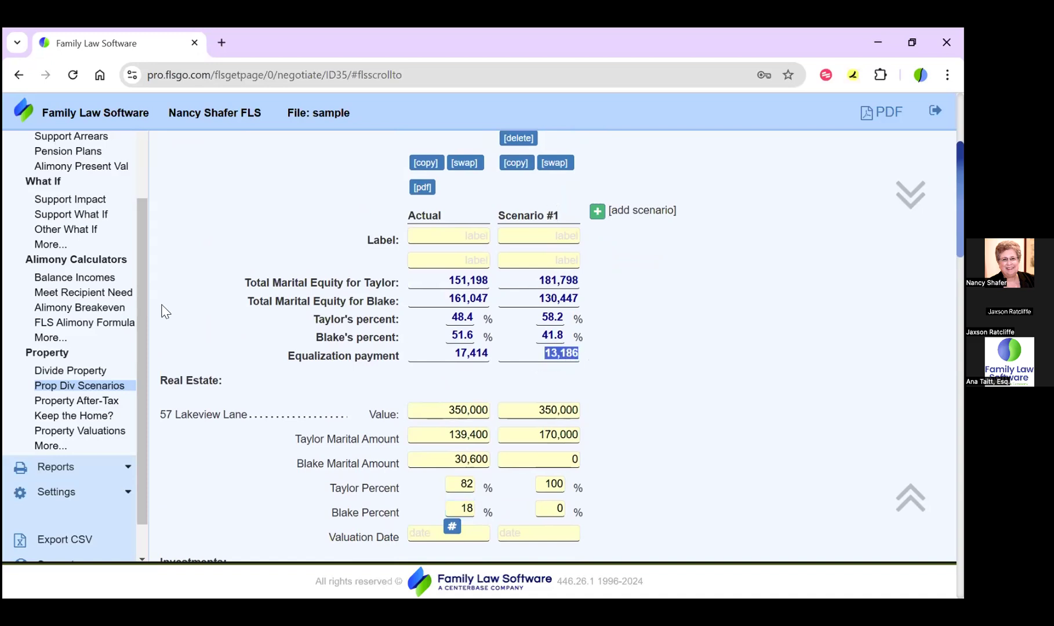
Step: Set the first spouse's equalization target to 50 percent in Divide Property and reopen Property Division Scenarios
click(81, 378)
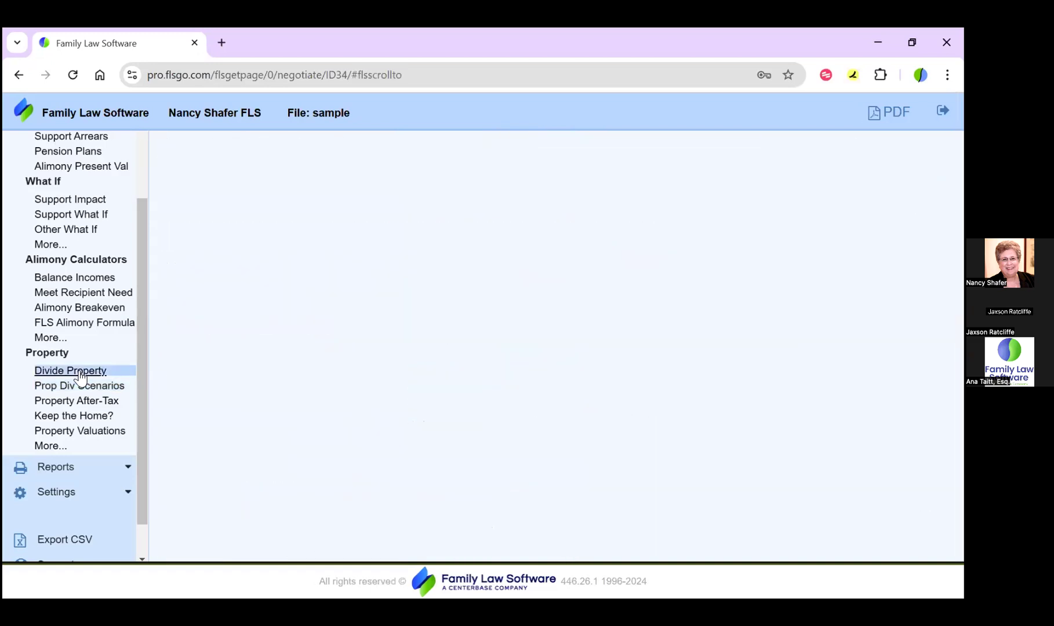
drag(207, 212, 218, 216)
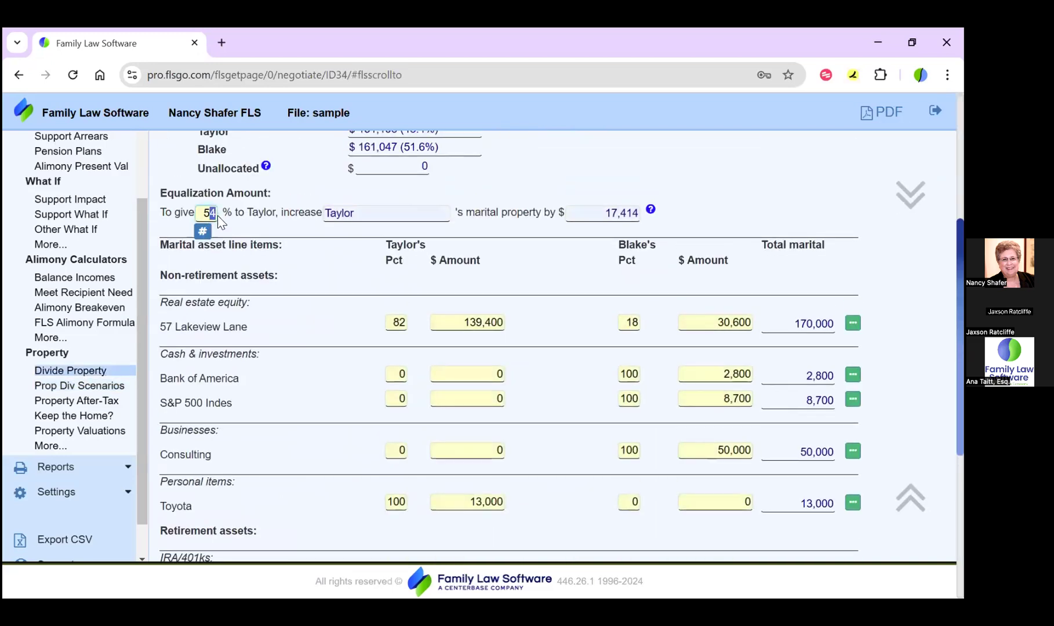
text(0)
key(Tab)
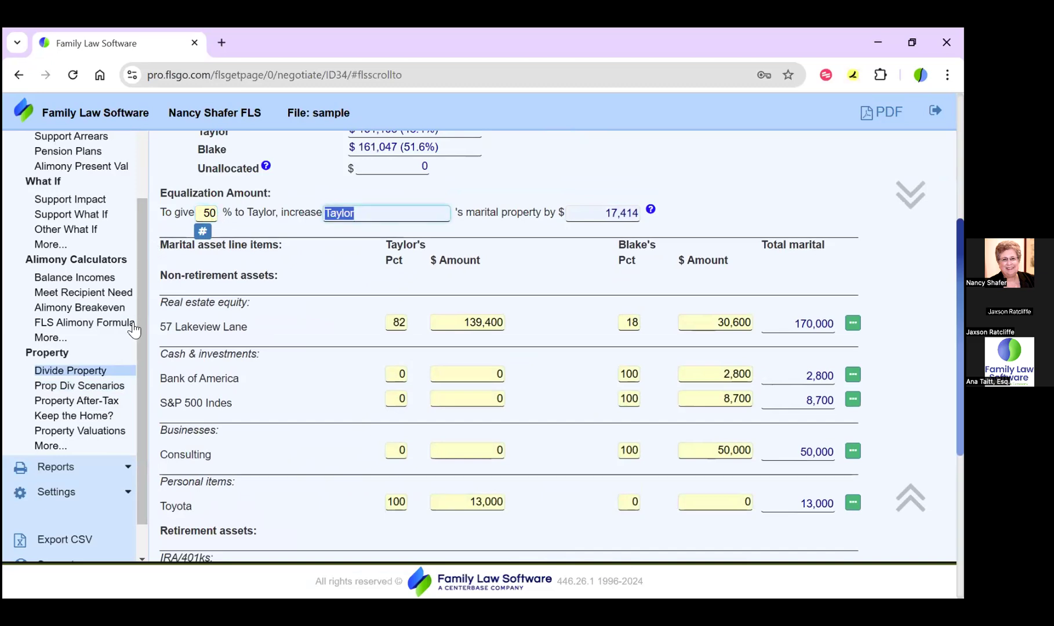
click(111, 387)
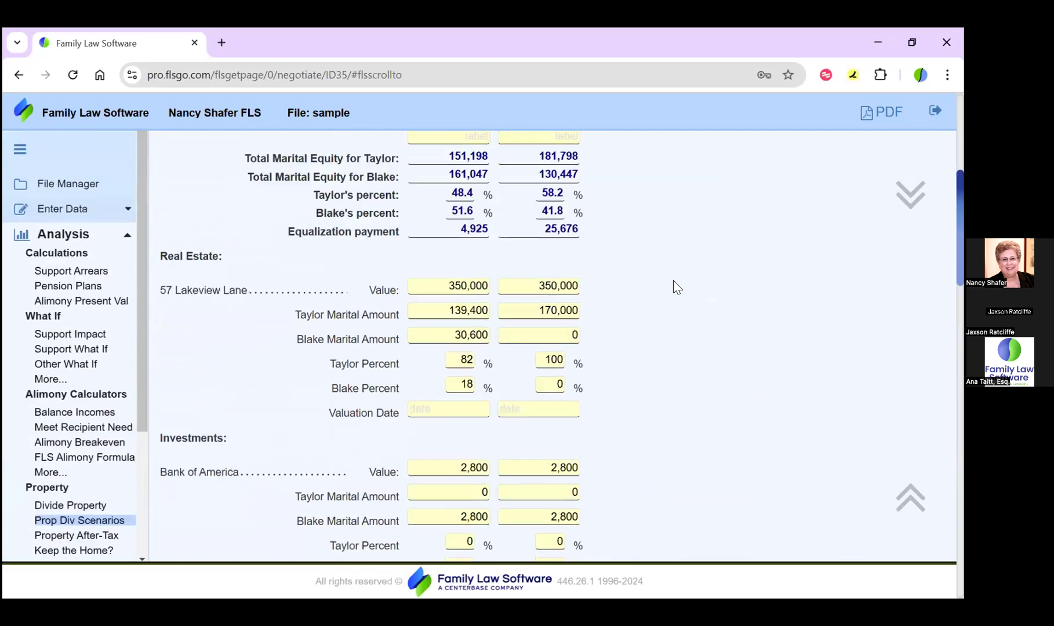
Step: Set the first spouse's Vanguard 401(k) marital amount in Scenario #1 to 25,000 and check the scenario's equalization payment
drag(546, 508, 574, 513)
click(598, 522)
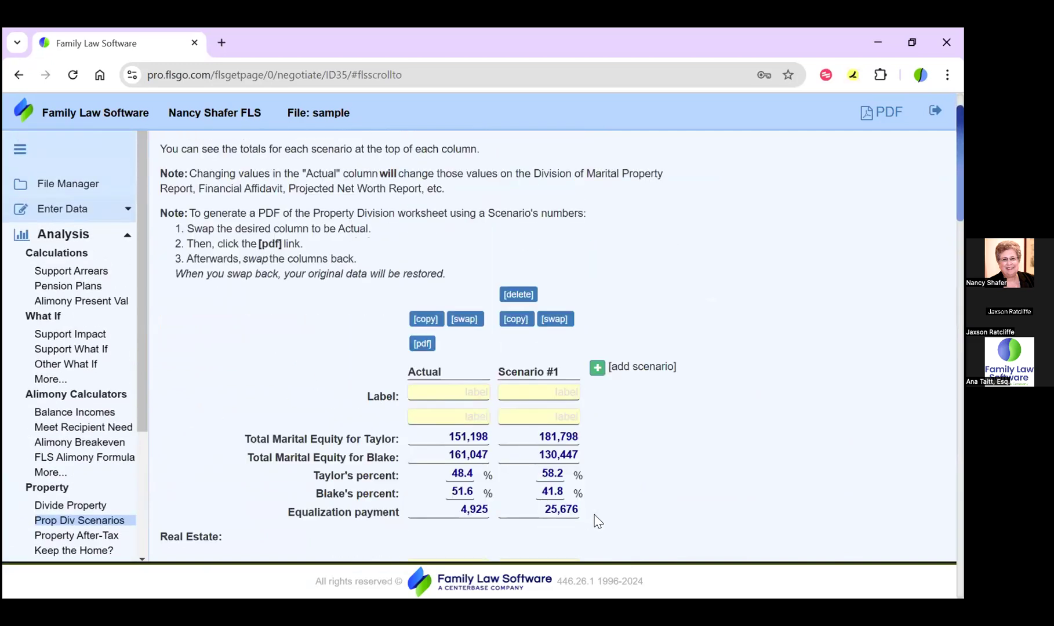
scroll(598, 521, down, 4)
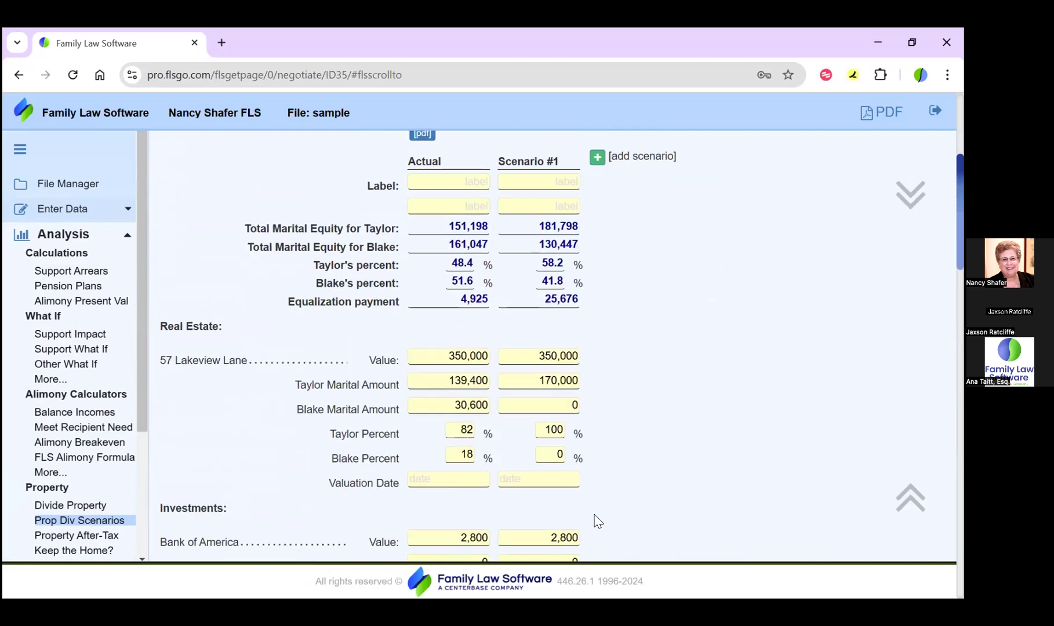
scroll(598, 521, down, 3)
scroll(598, 522, down, 5)
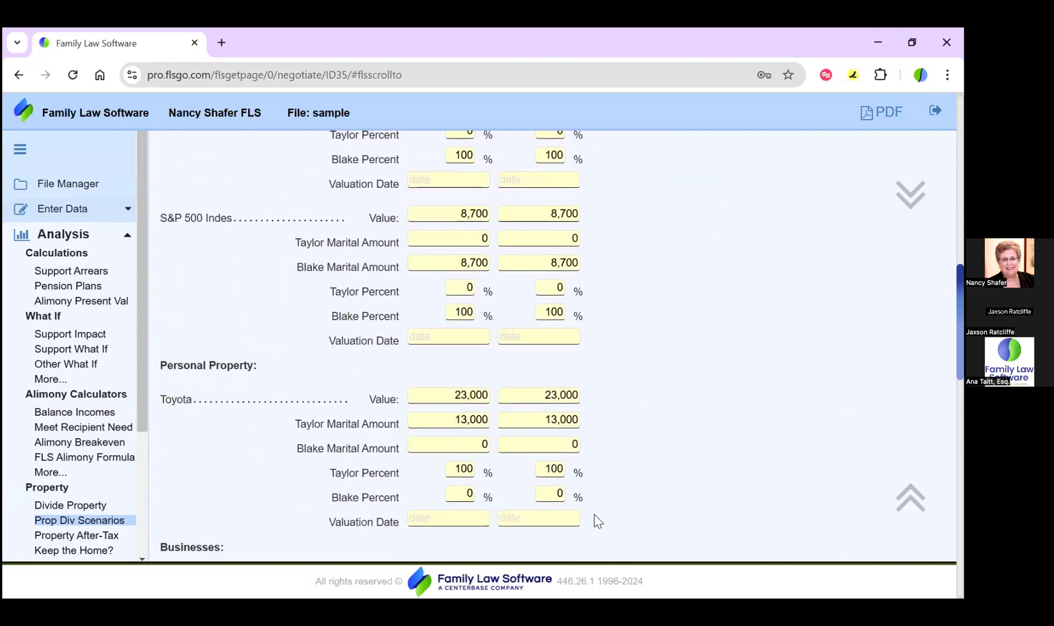
scroll(598, 521, down, 3)
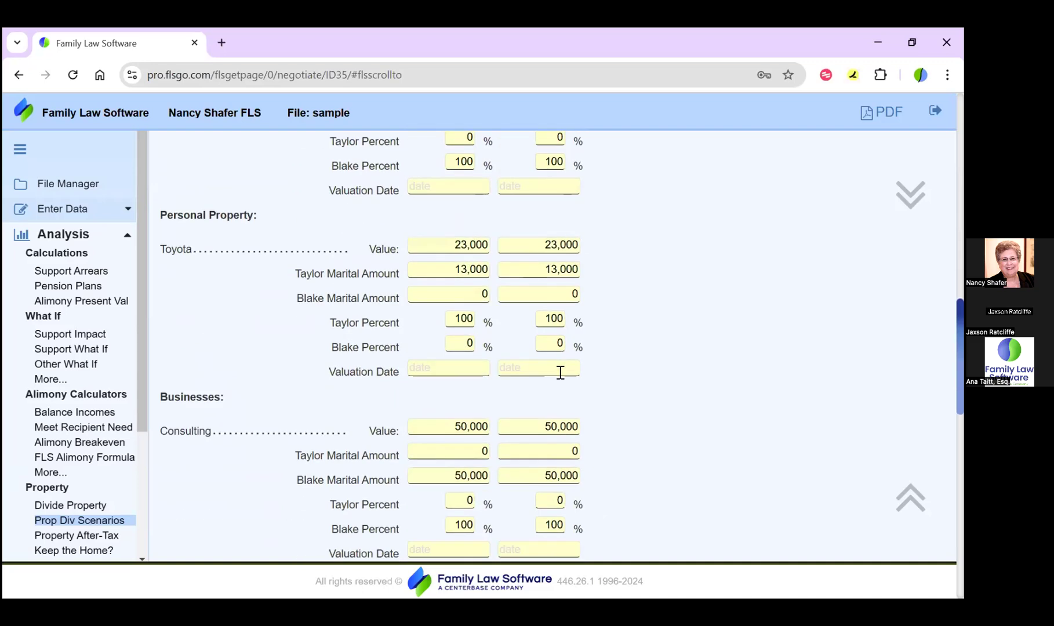
scroll(644, 392, down, 3)
scroll(644, 388, down, 2)
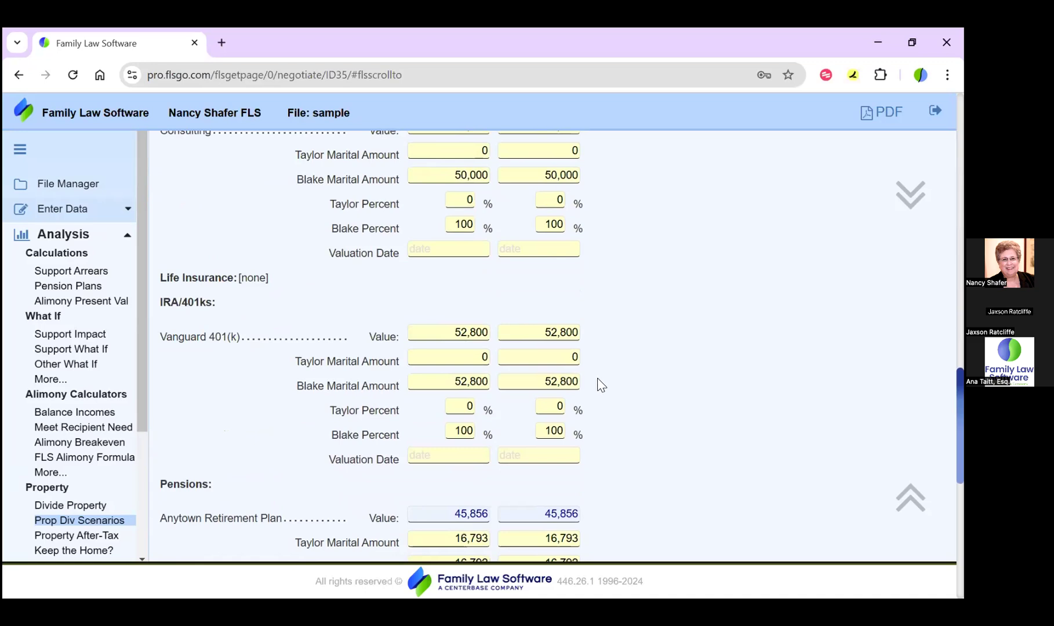
click(540, 356)
text(2500)
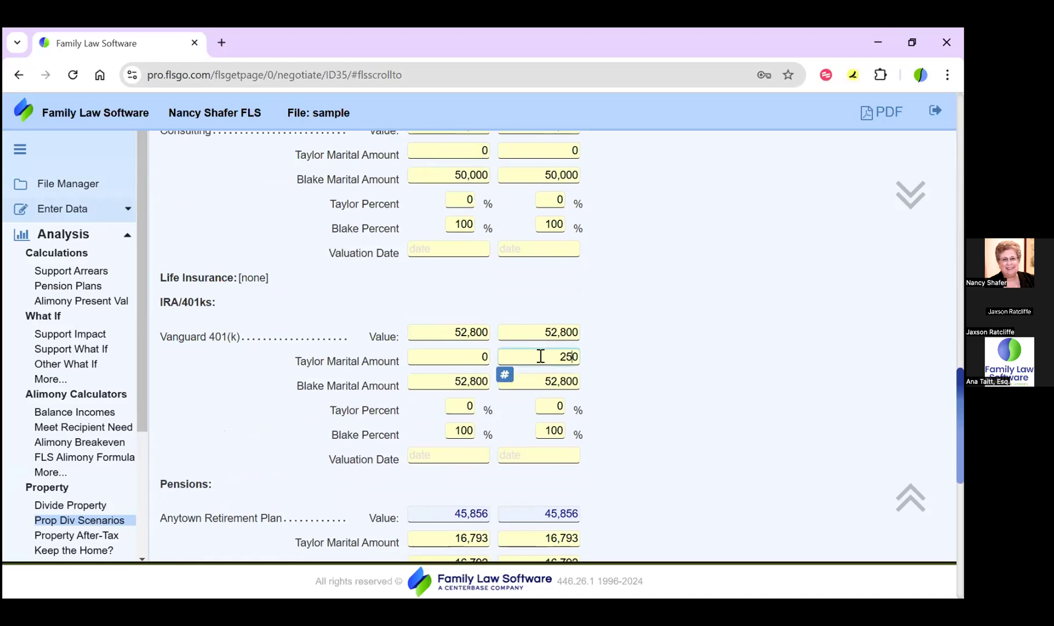
key(Tab)
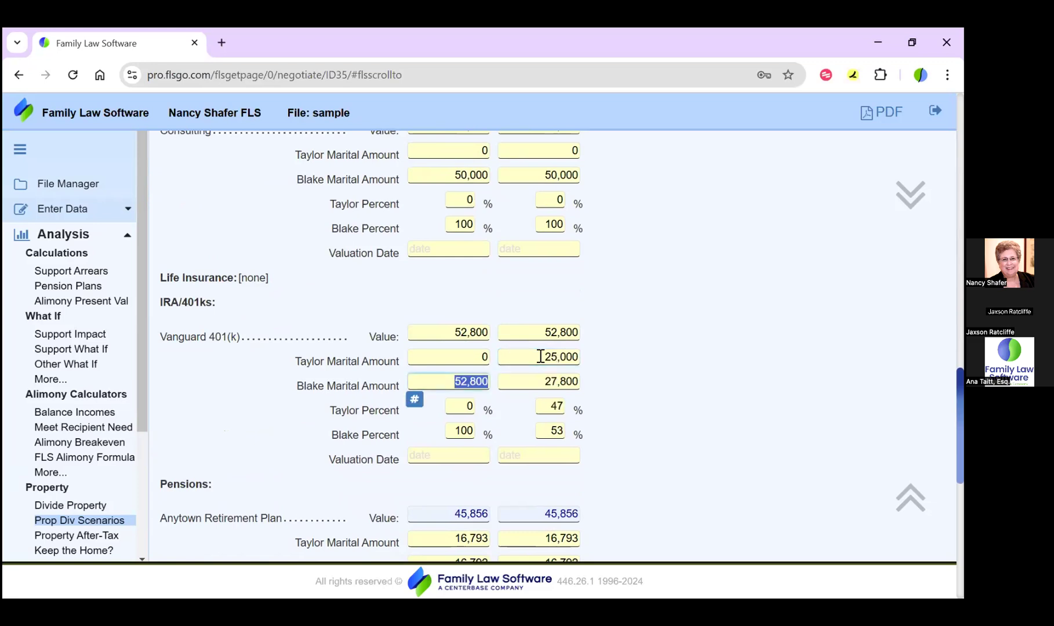
scroll(541, 356, up, 10)
scroll(541, 356, up, 7)
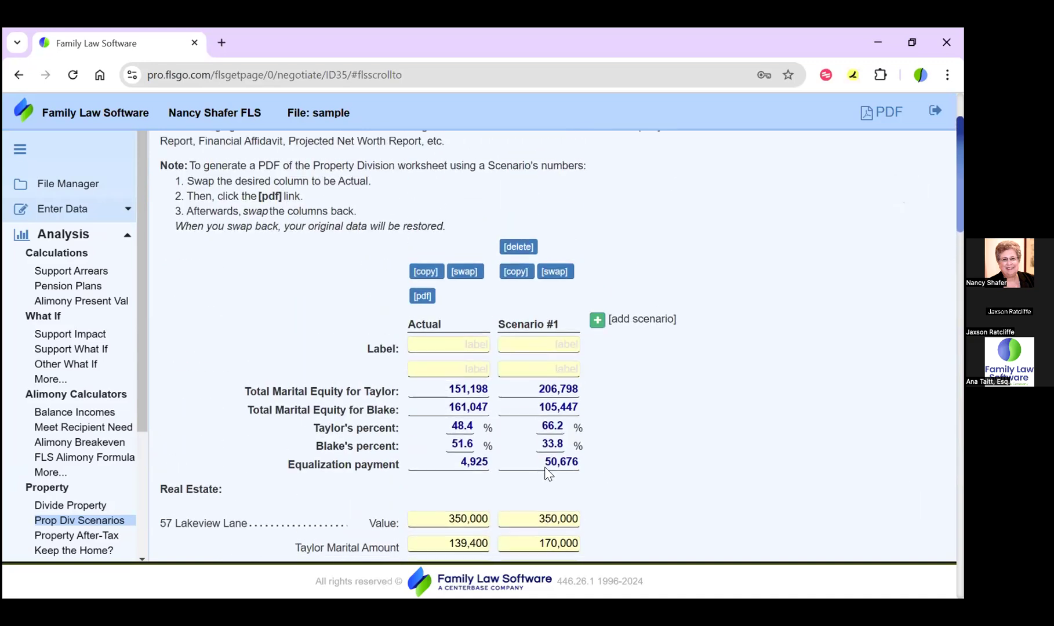
Step: Clear both spouses' Vanguard 401(k) marital amounts in Scenario #1
scroll(685, 442, down, 17)
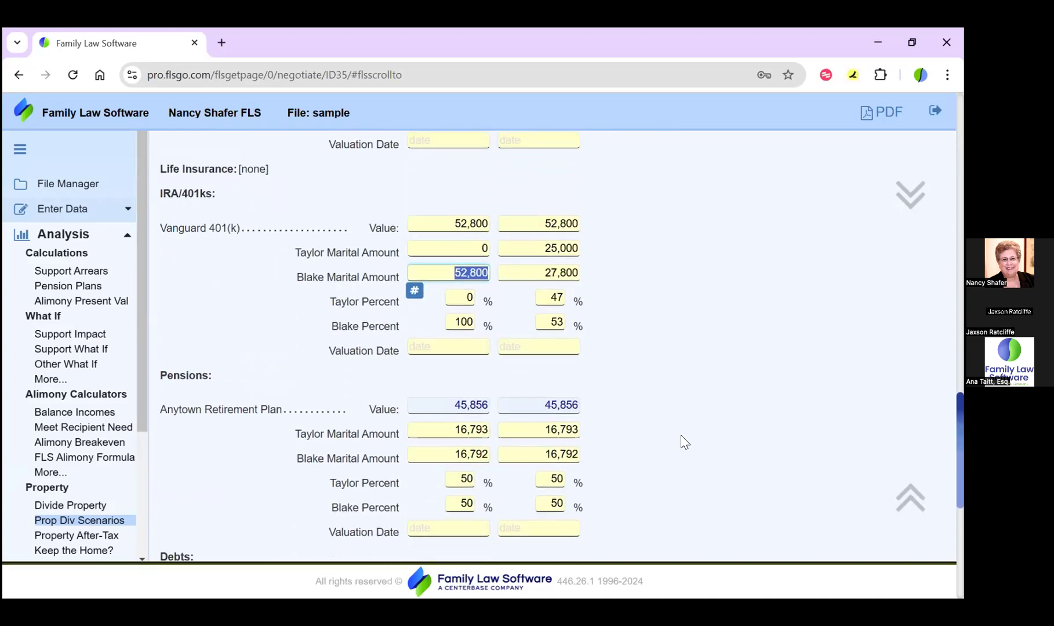
scroll(684, 442, down, 1)
scroll(685, 442, up, 2)
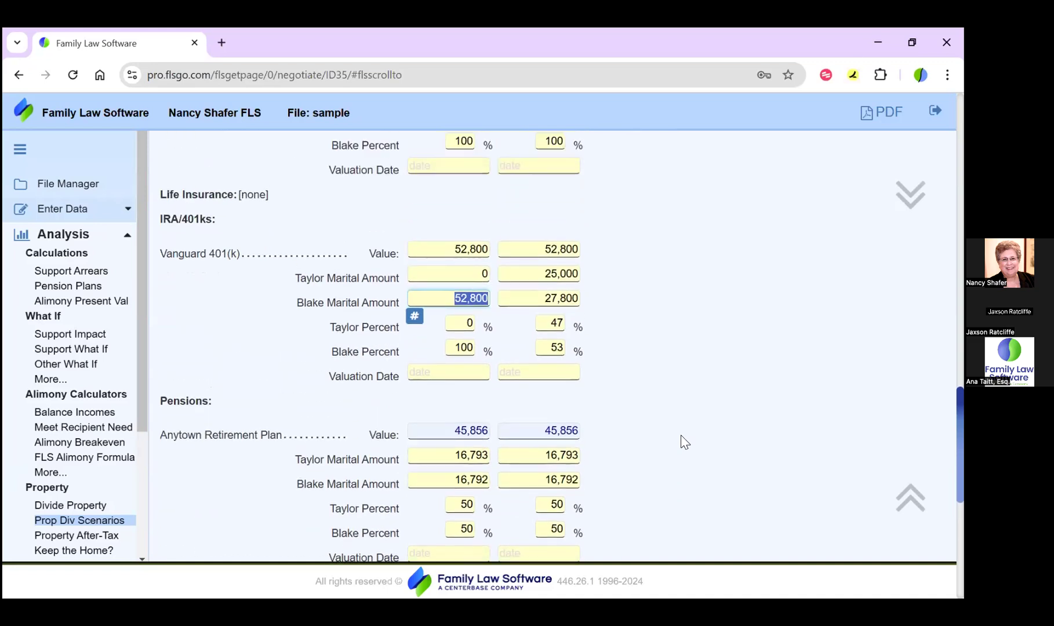
click(544, 282)
key(shift+Right)
key(shift+Right)
key(shift+Right)
key(shift+Right)
key(shift+Right)
key(shift+Right)
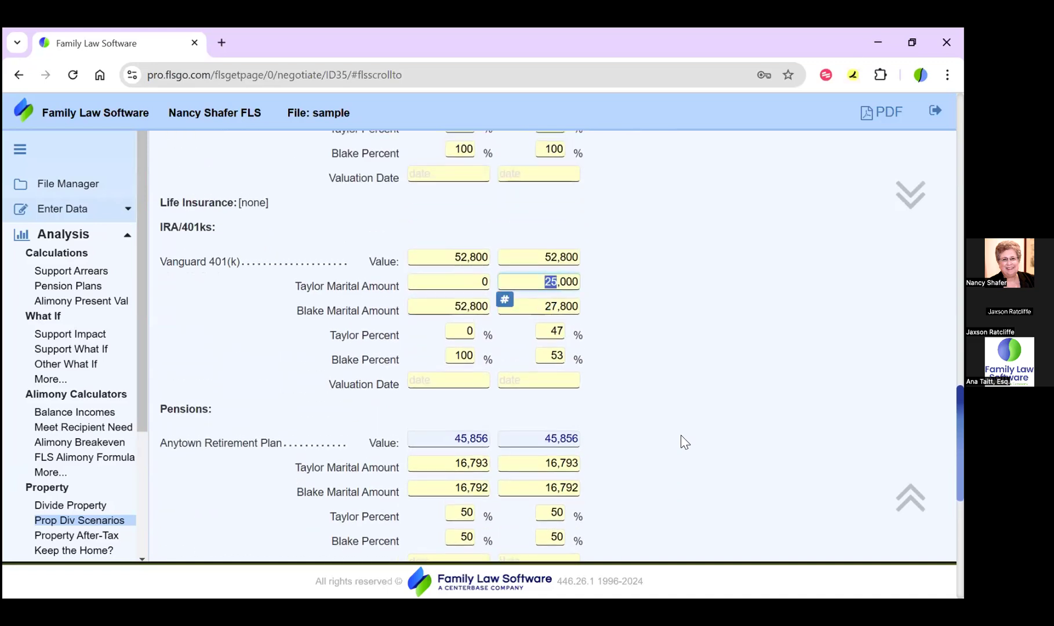
key(BackSpace)
click(541, 305)
key(ctrl+a)
key(BackSpace)
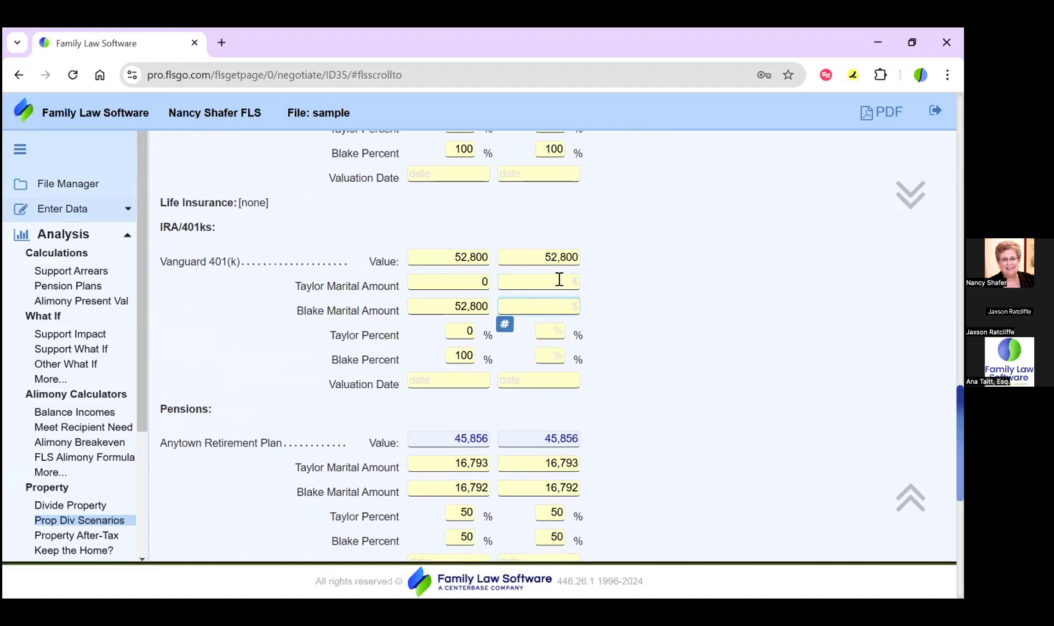
Step: Set the first spouse's Vanguard 401(k) share in Scenario #1 to 20 percent and check the equalization payment
click(554, 329)
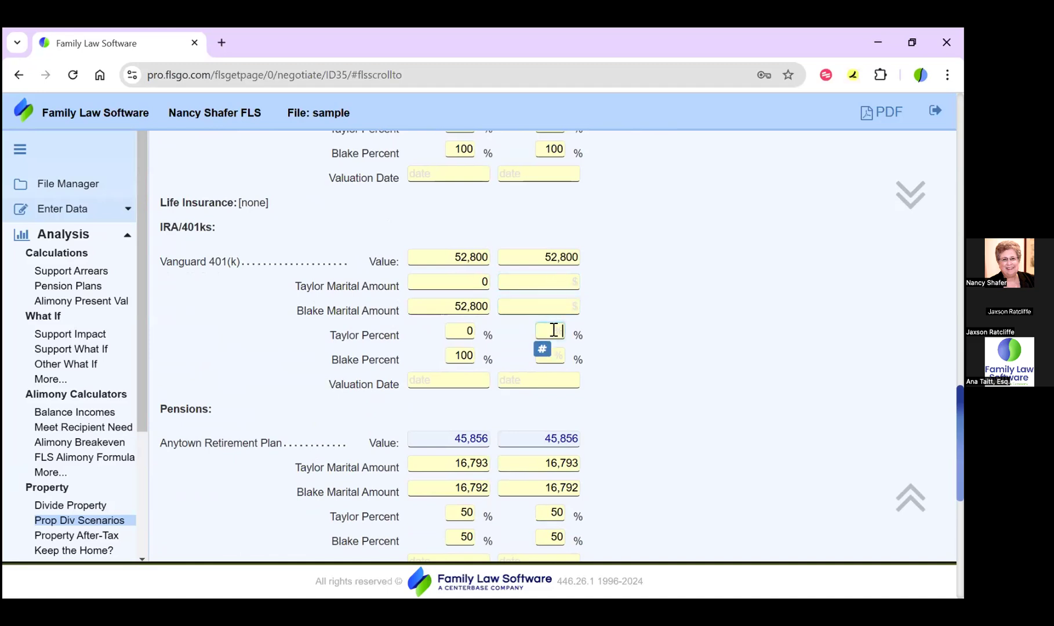
text(20)
key(Tab)
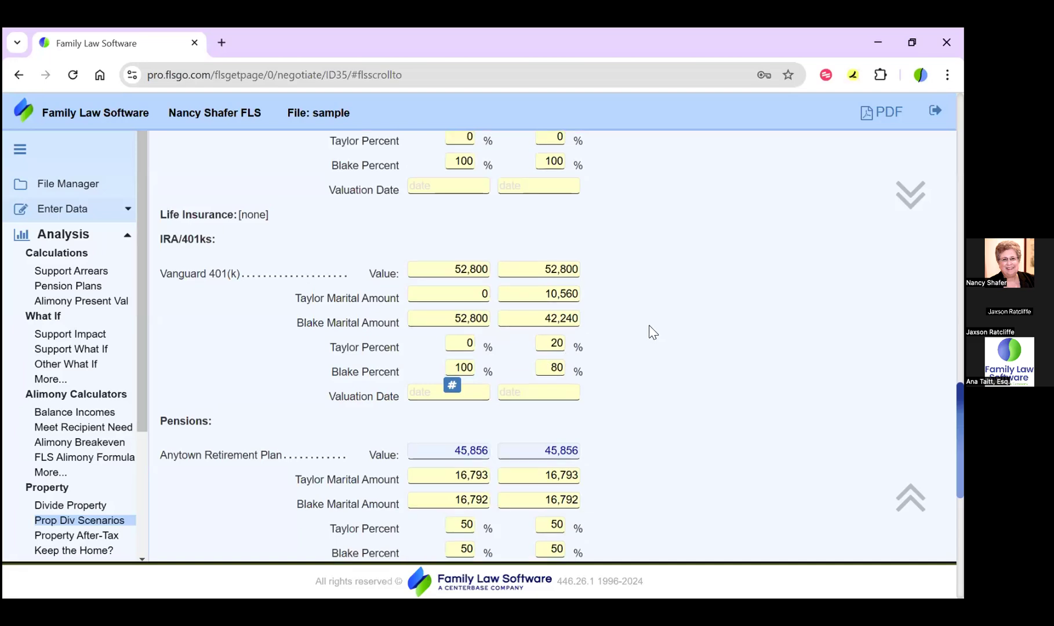
scroll(653, 332, up, 20)
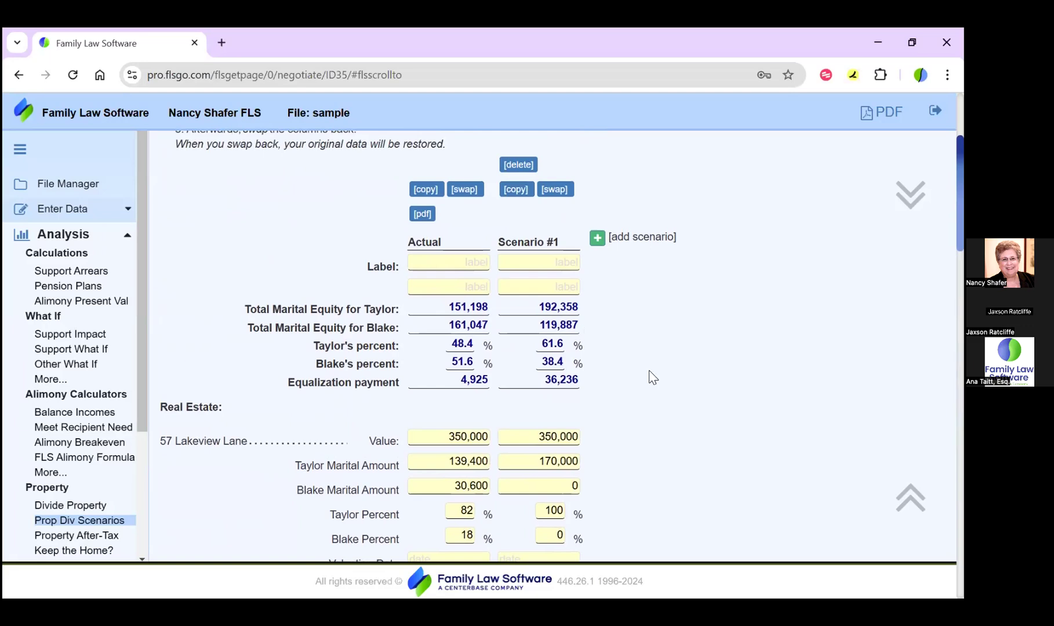
Step: Add a second property division scenario and set the first spouse's real estate share in it to 100 percent
click(597, 239)
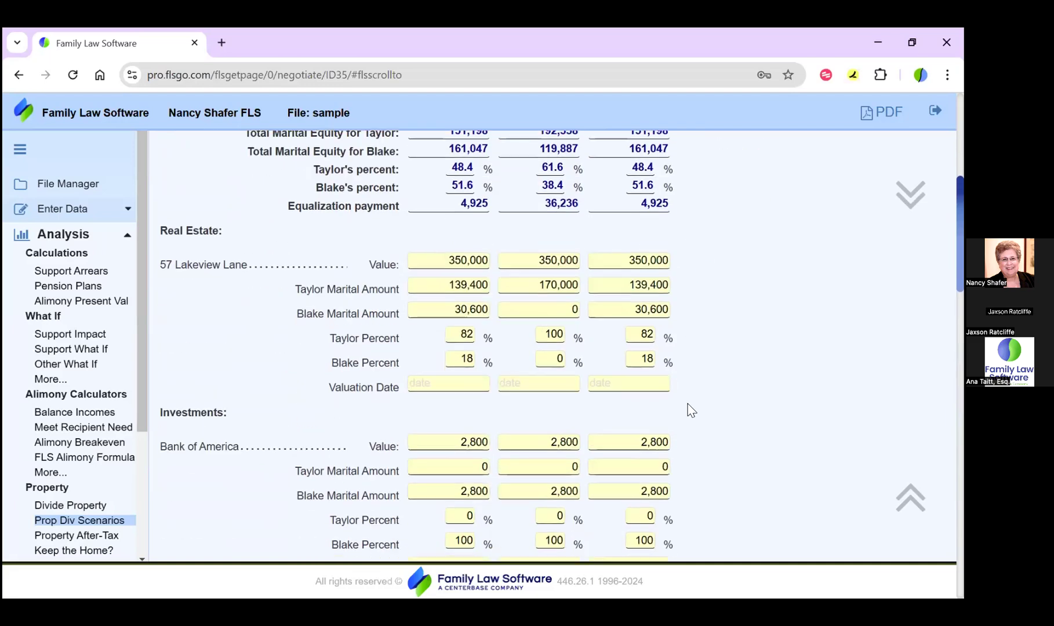
key(BackSpace)
text(100)
key(Tab)
Step: Set the second spouse's Anytown Retirement Plan share in Scenario #2 to 100 percent and check the scenario's debts and totals
scroll(691, 411, down, 8)
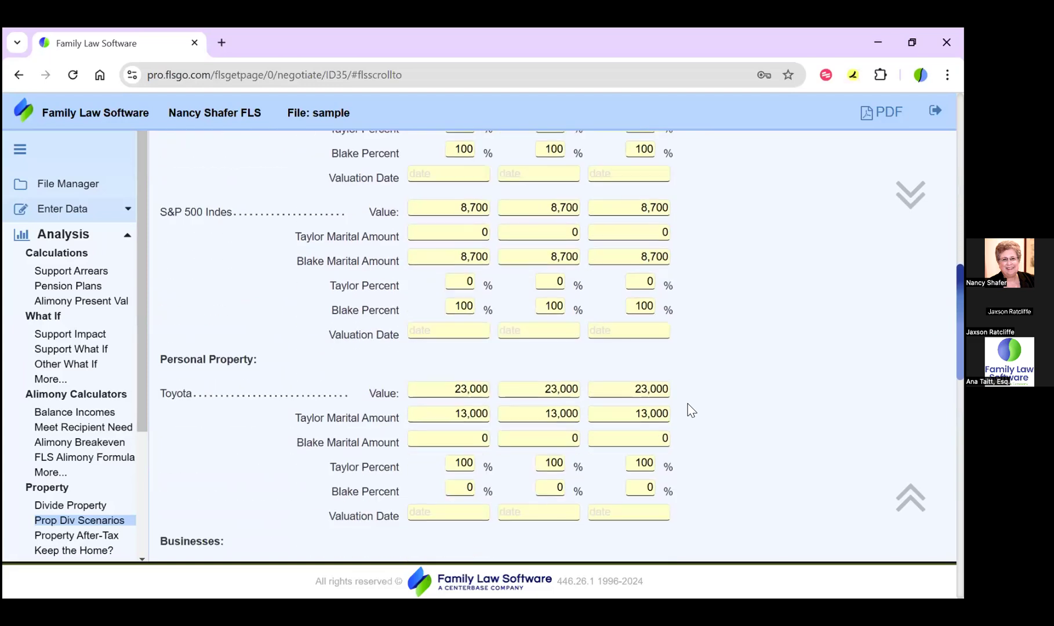
scroll(692, 411, down, 3)
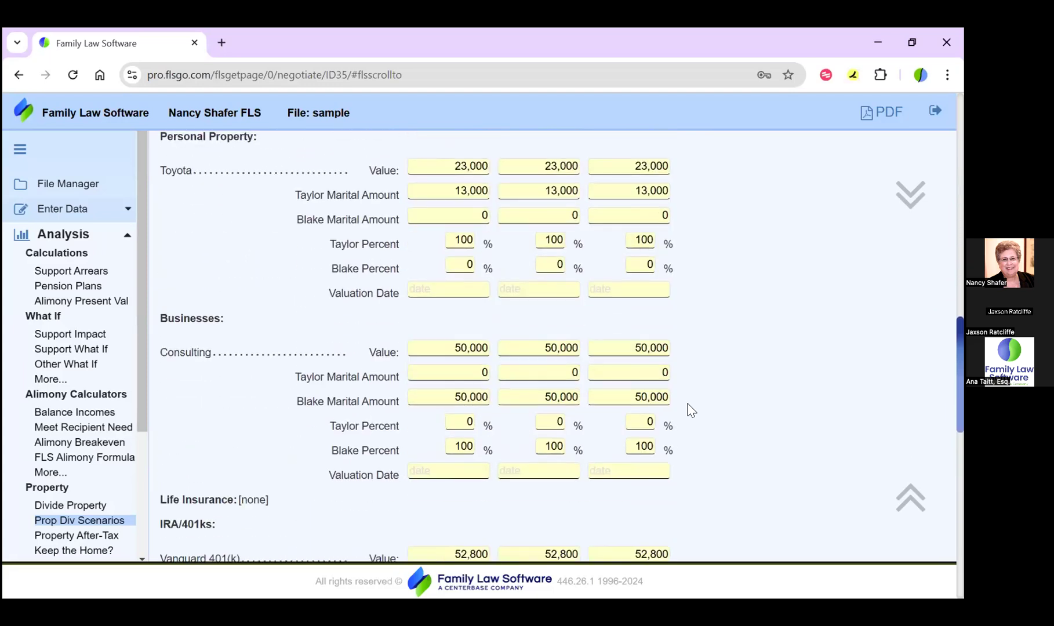
scroll(691, 410, down, 4)
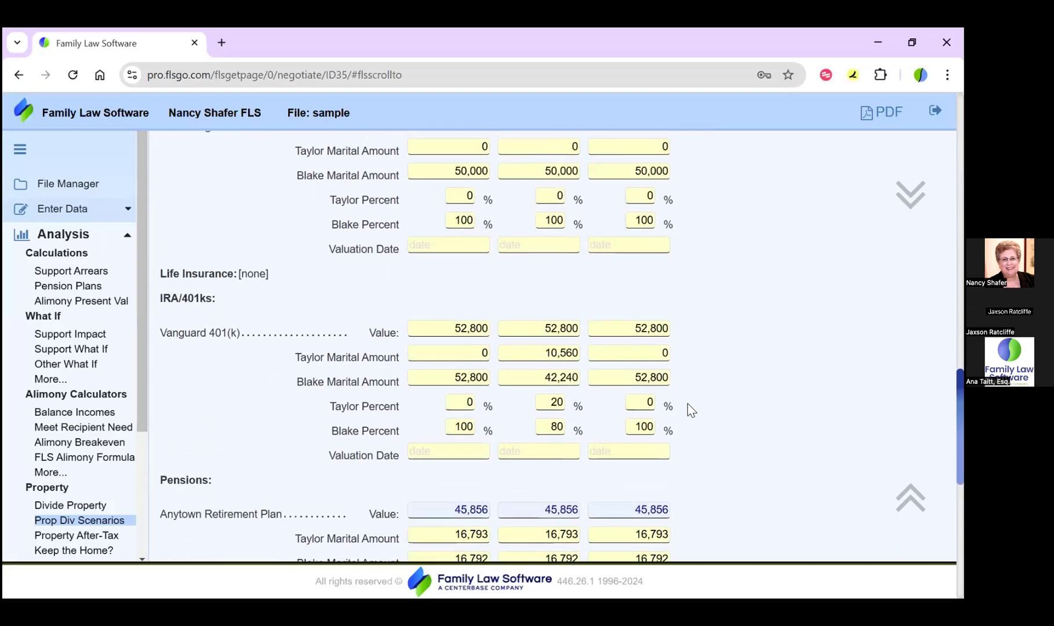
scroll(692, 411, down, 4)
key(BackSpace)
key(BackSpace)
text(100)
key(Tab)
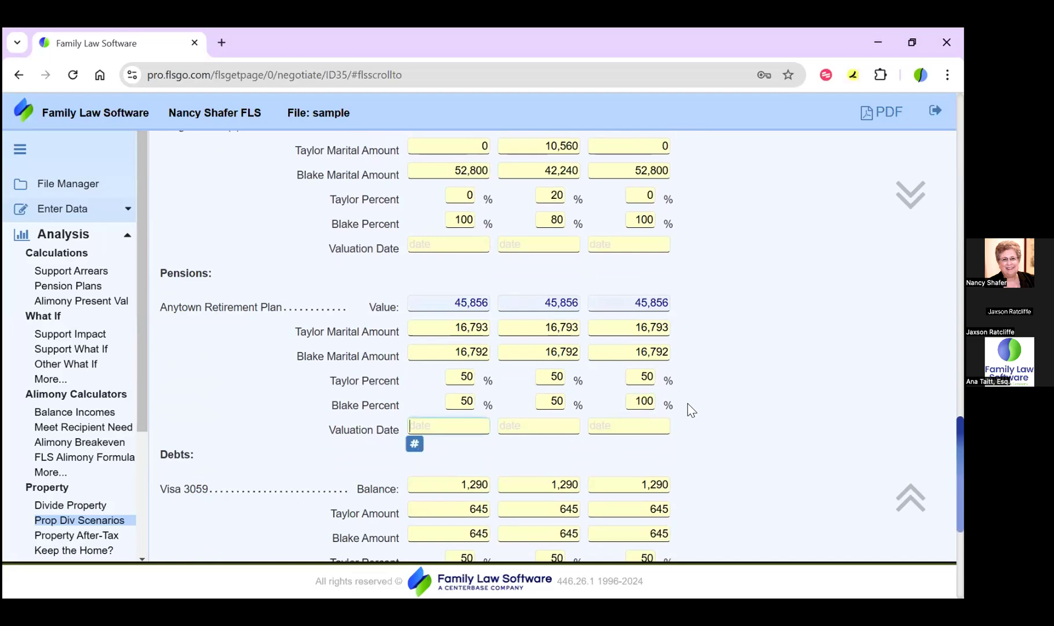
scroll(691, 410, down, 3)
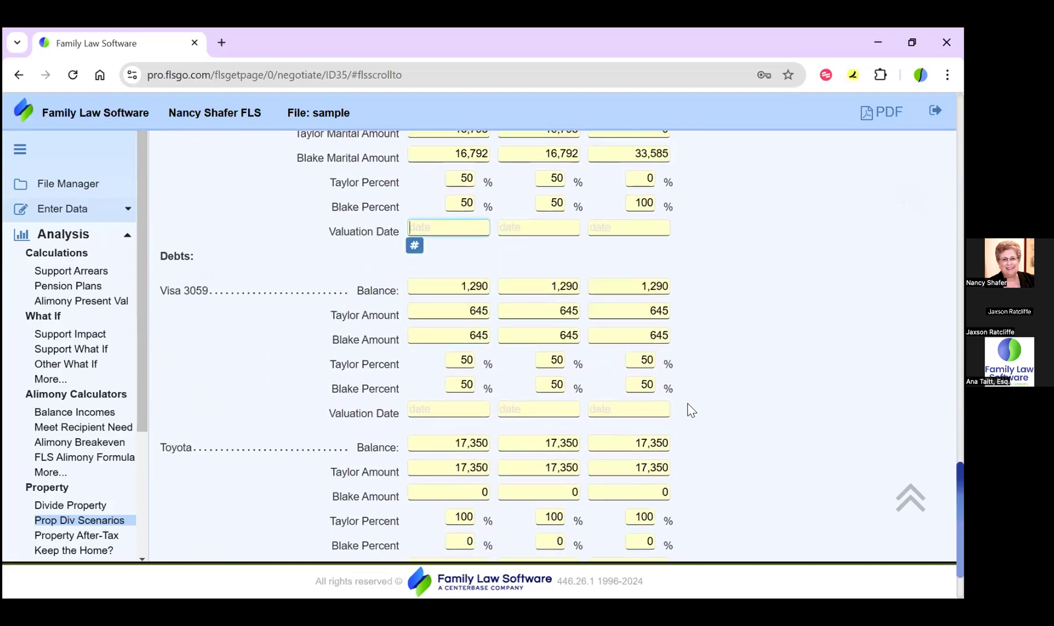
scroll(692, 410, down, 2)
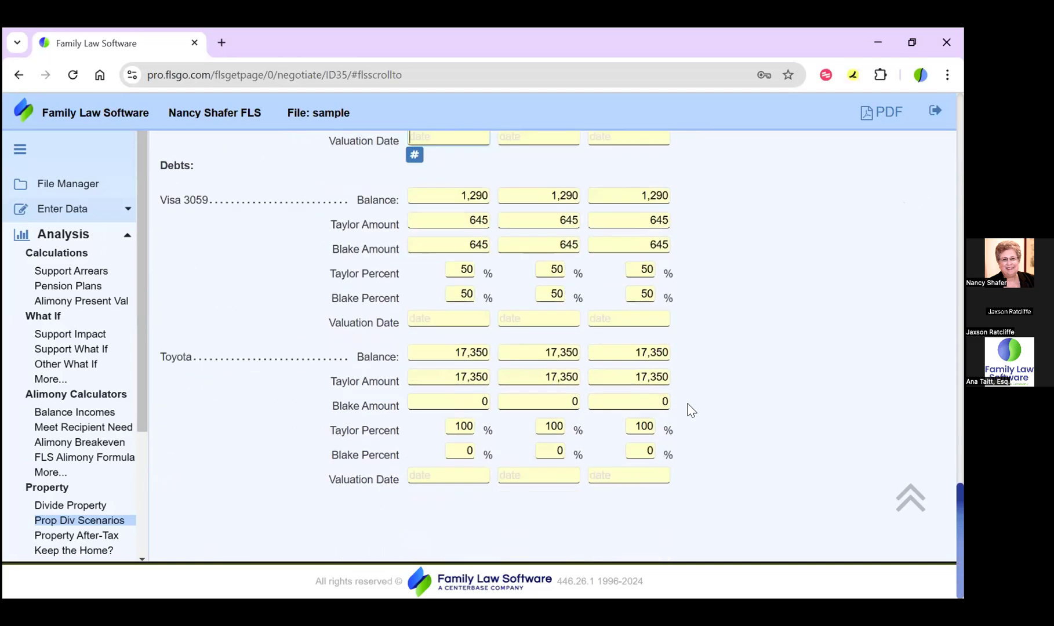
scroll(691, 411, up, 13)
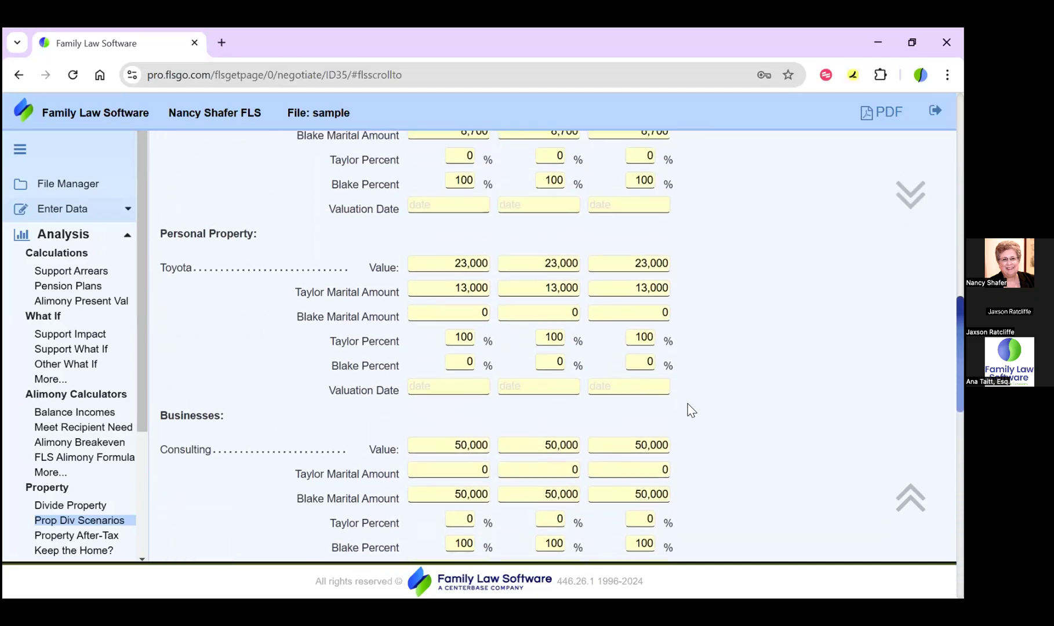
scroll(691, 410, up, 7)
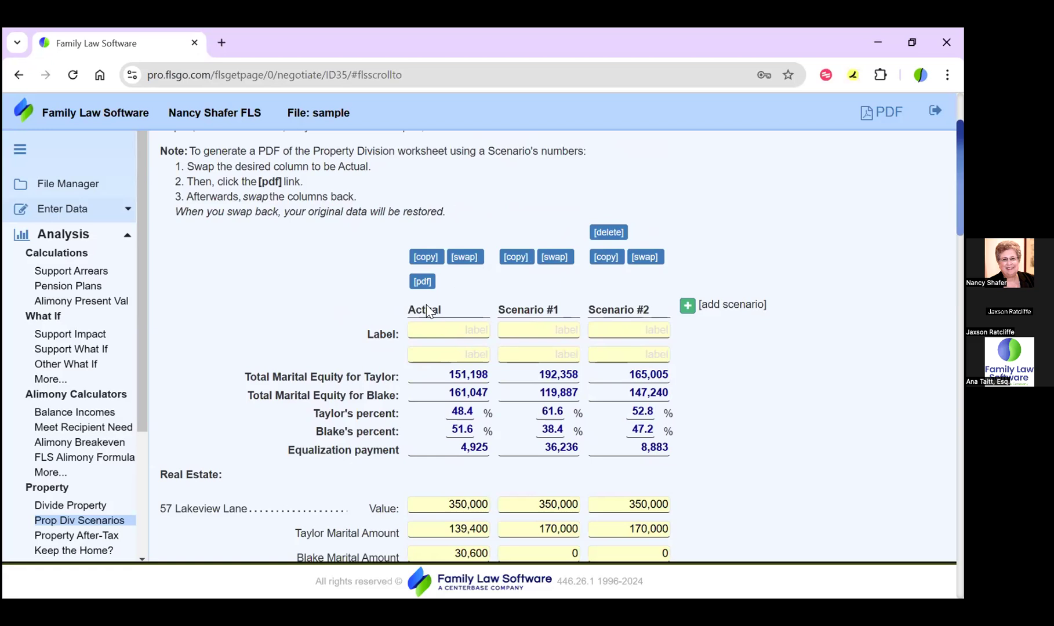
Step: Swap the Actual column with Scenario #2 and check the totals of each column
click(463, 258)
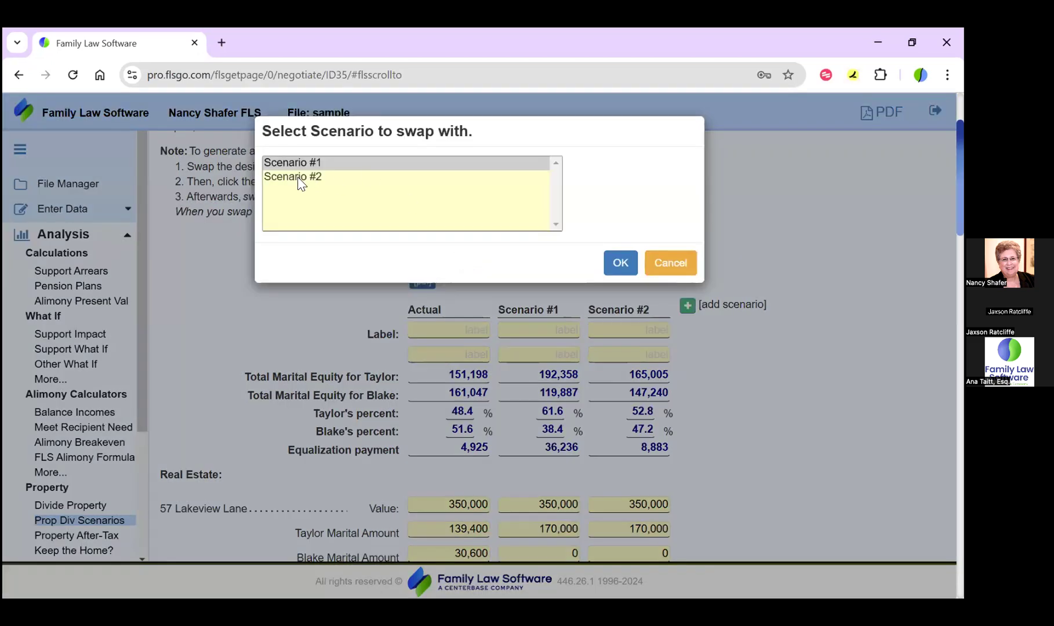
click(297, 177)
click(617, 264)
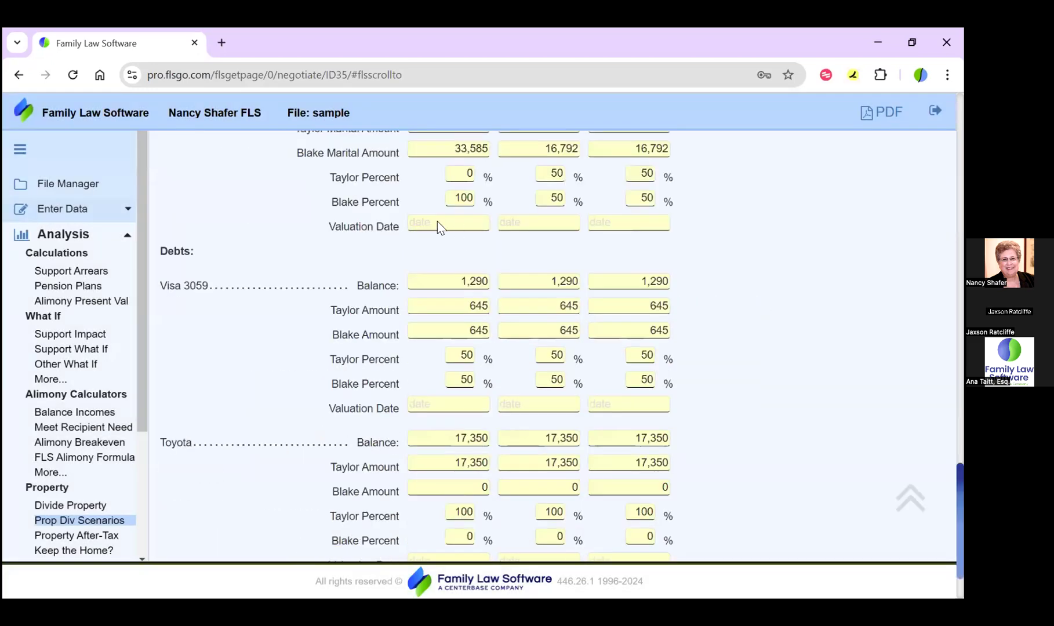
scroll(439, 221, up, 14)
scroll(438, 221, up, 10)
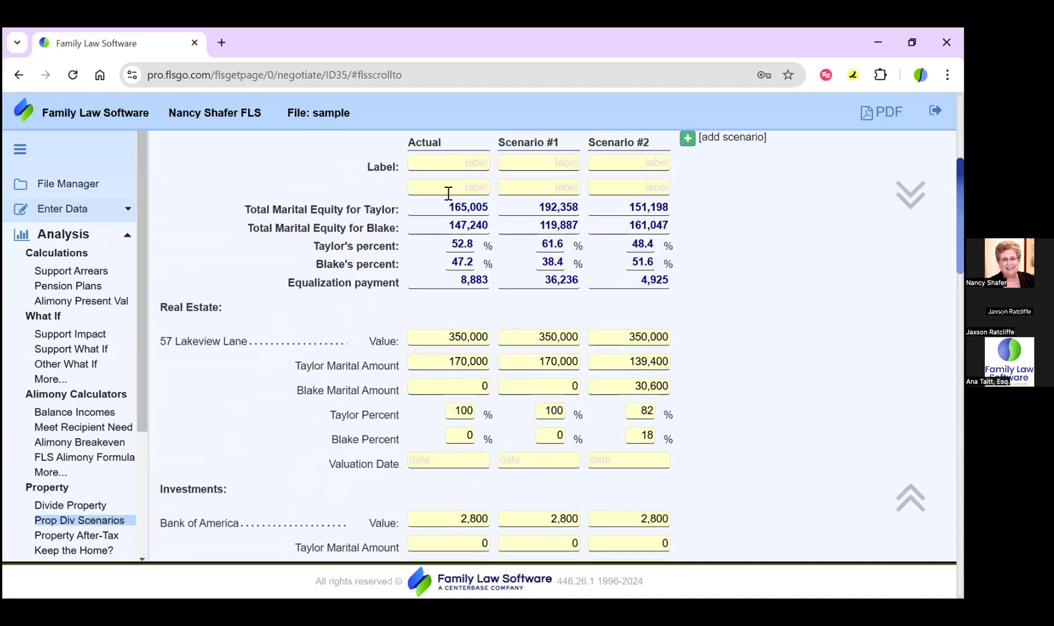
Step: Check the swapped figures in Divide Property and review them in the Marital Property Division report
click(70, 505)
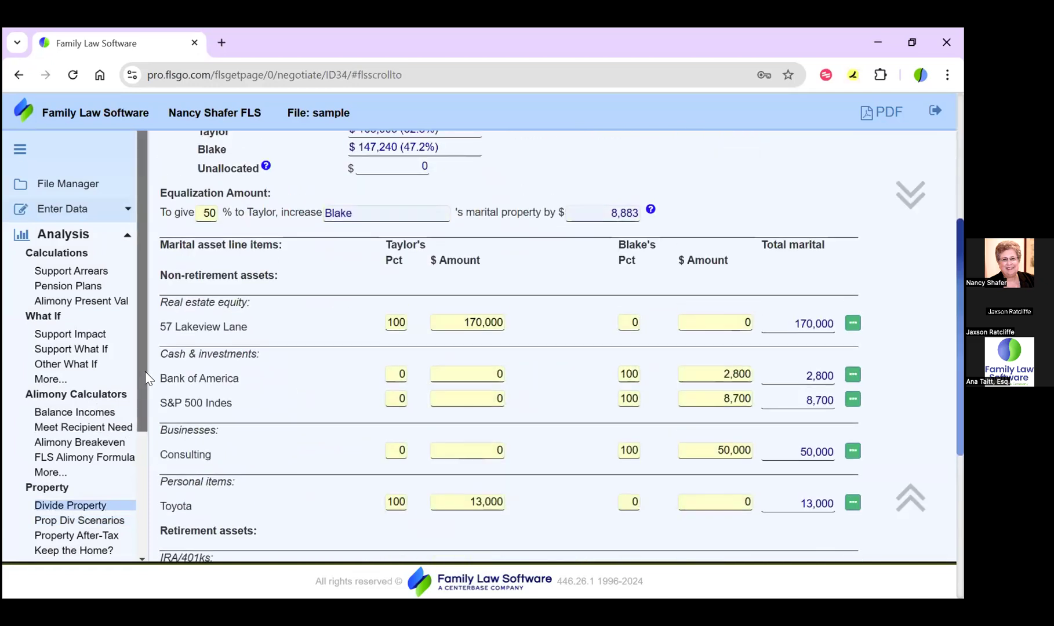
scroll(145, 372, down, 3)
click(83, 428)
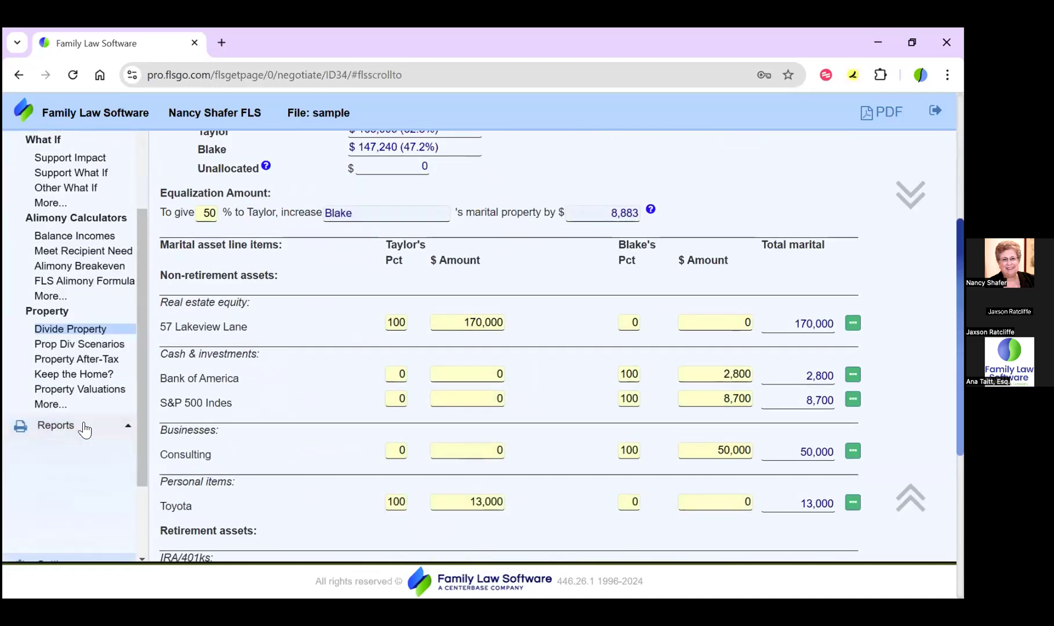
click(82, 332)
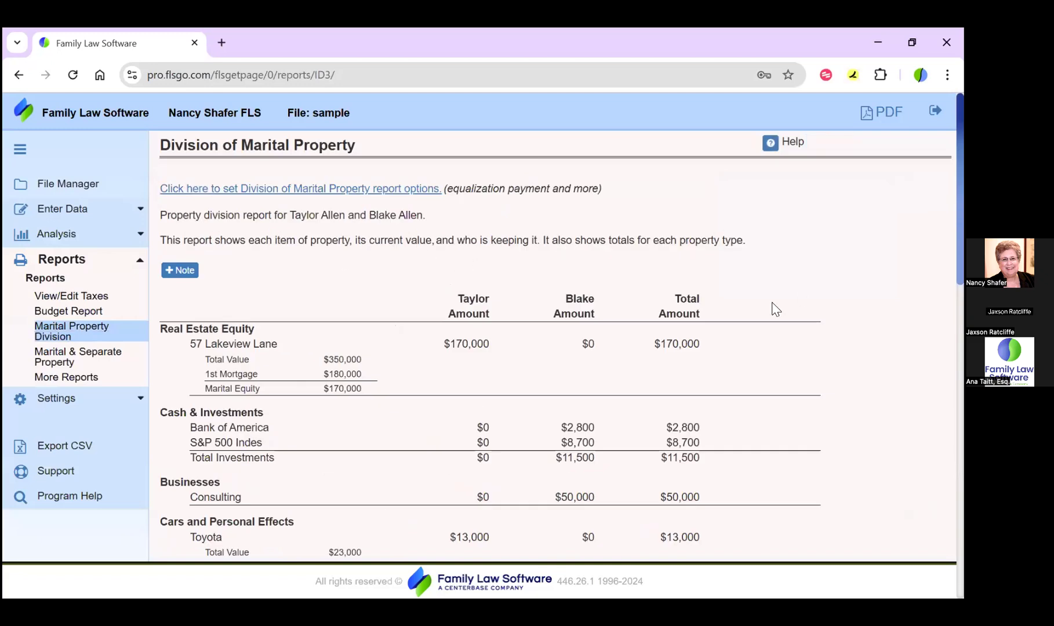
scroll(777, 309, down, 8)
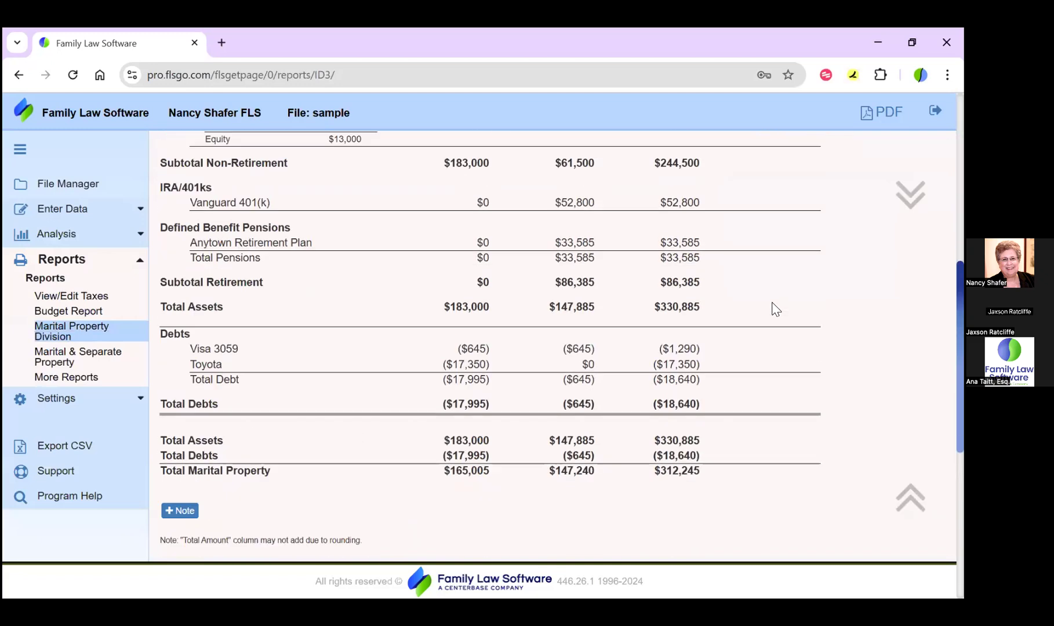
scroll(776, 309, up, 8)
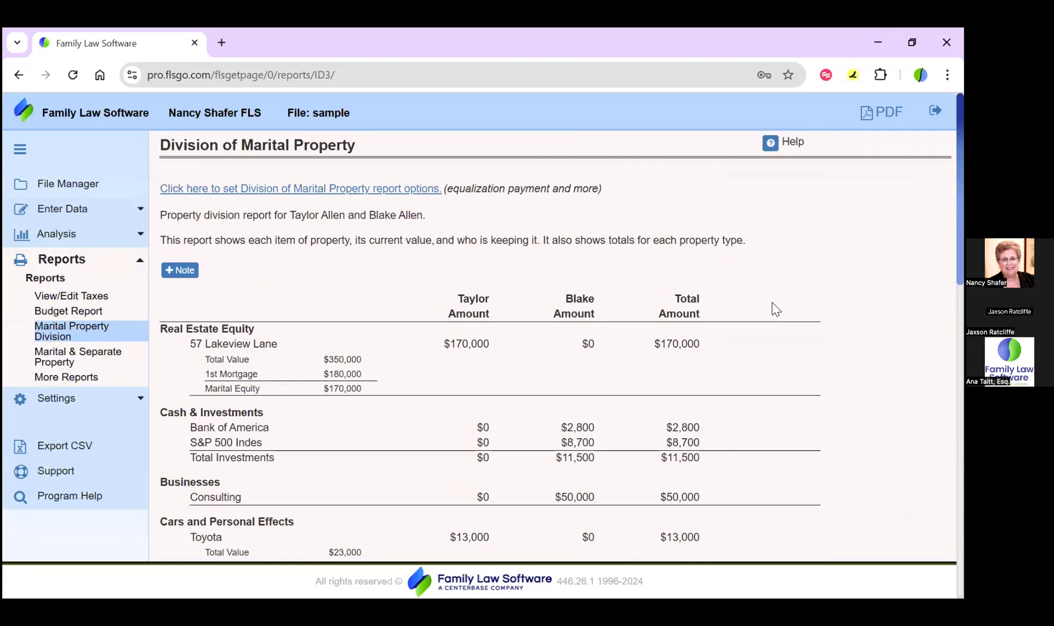